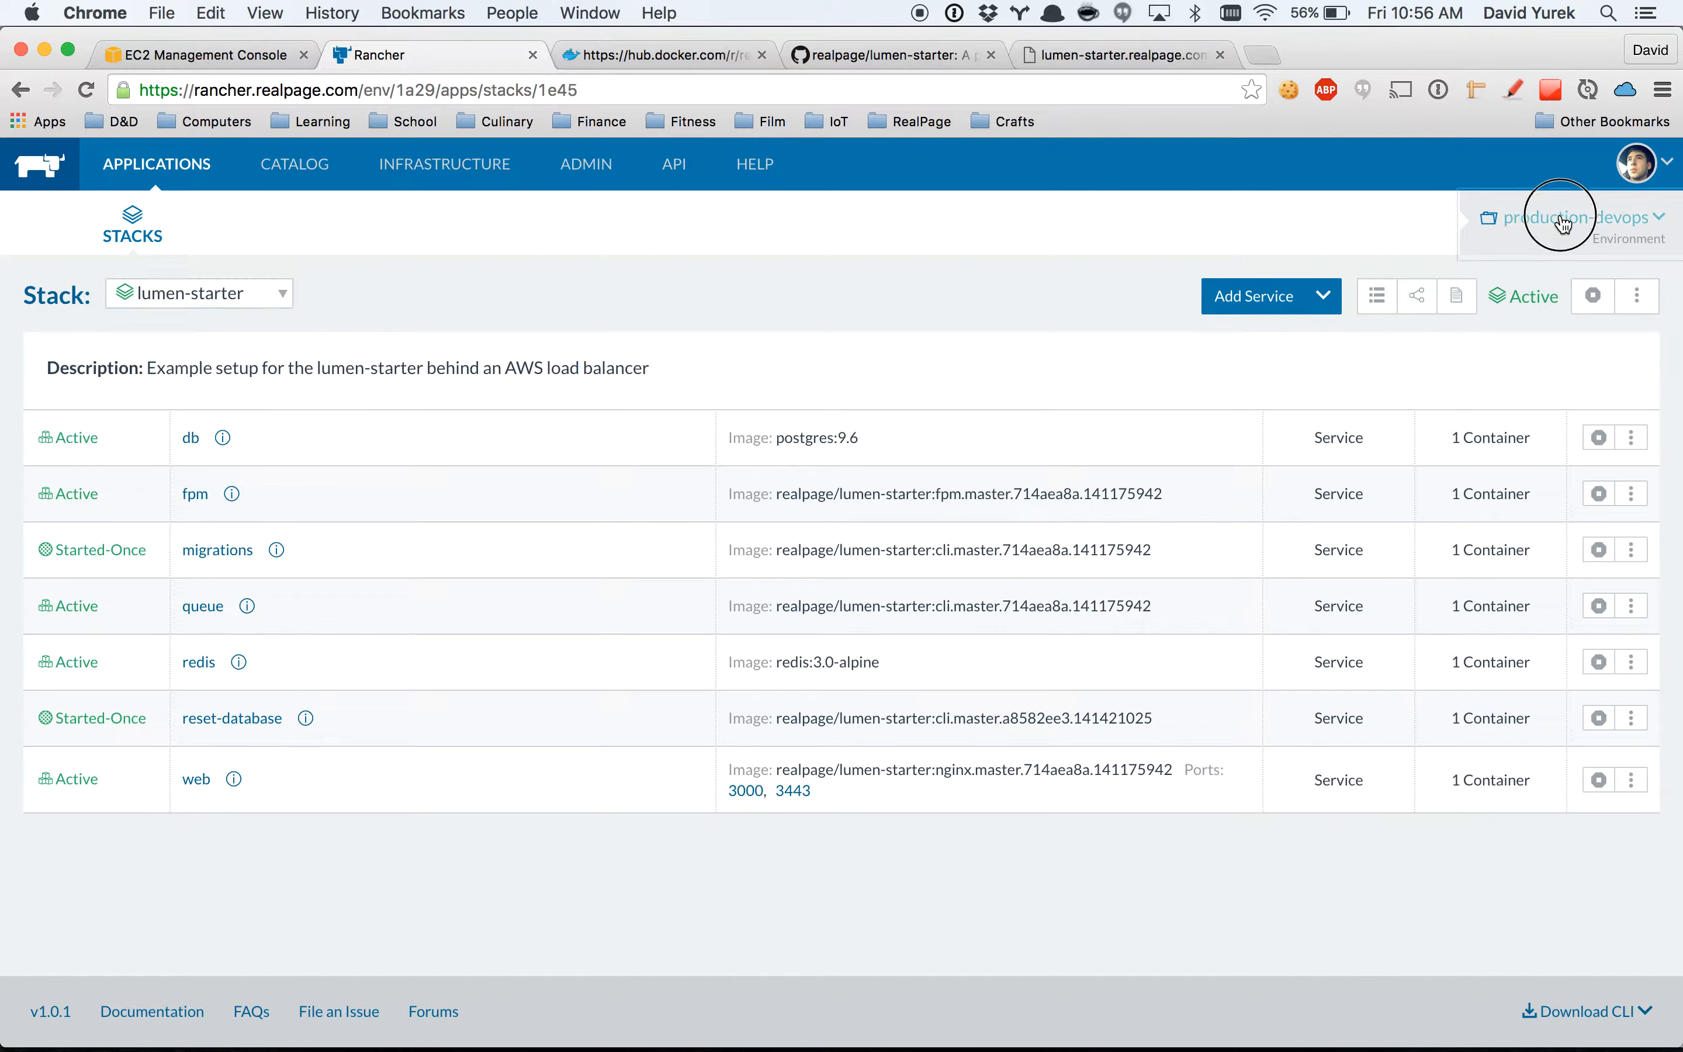
# Look through the list of available environments and the list of stacks in the production-devops environment.
pyautogui.scroll(-5, 1559, 346)
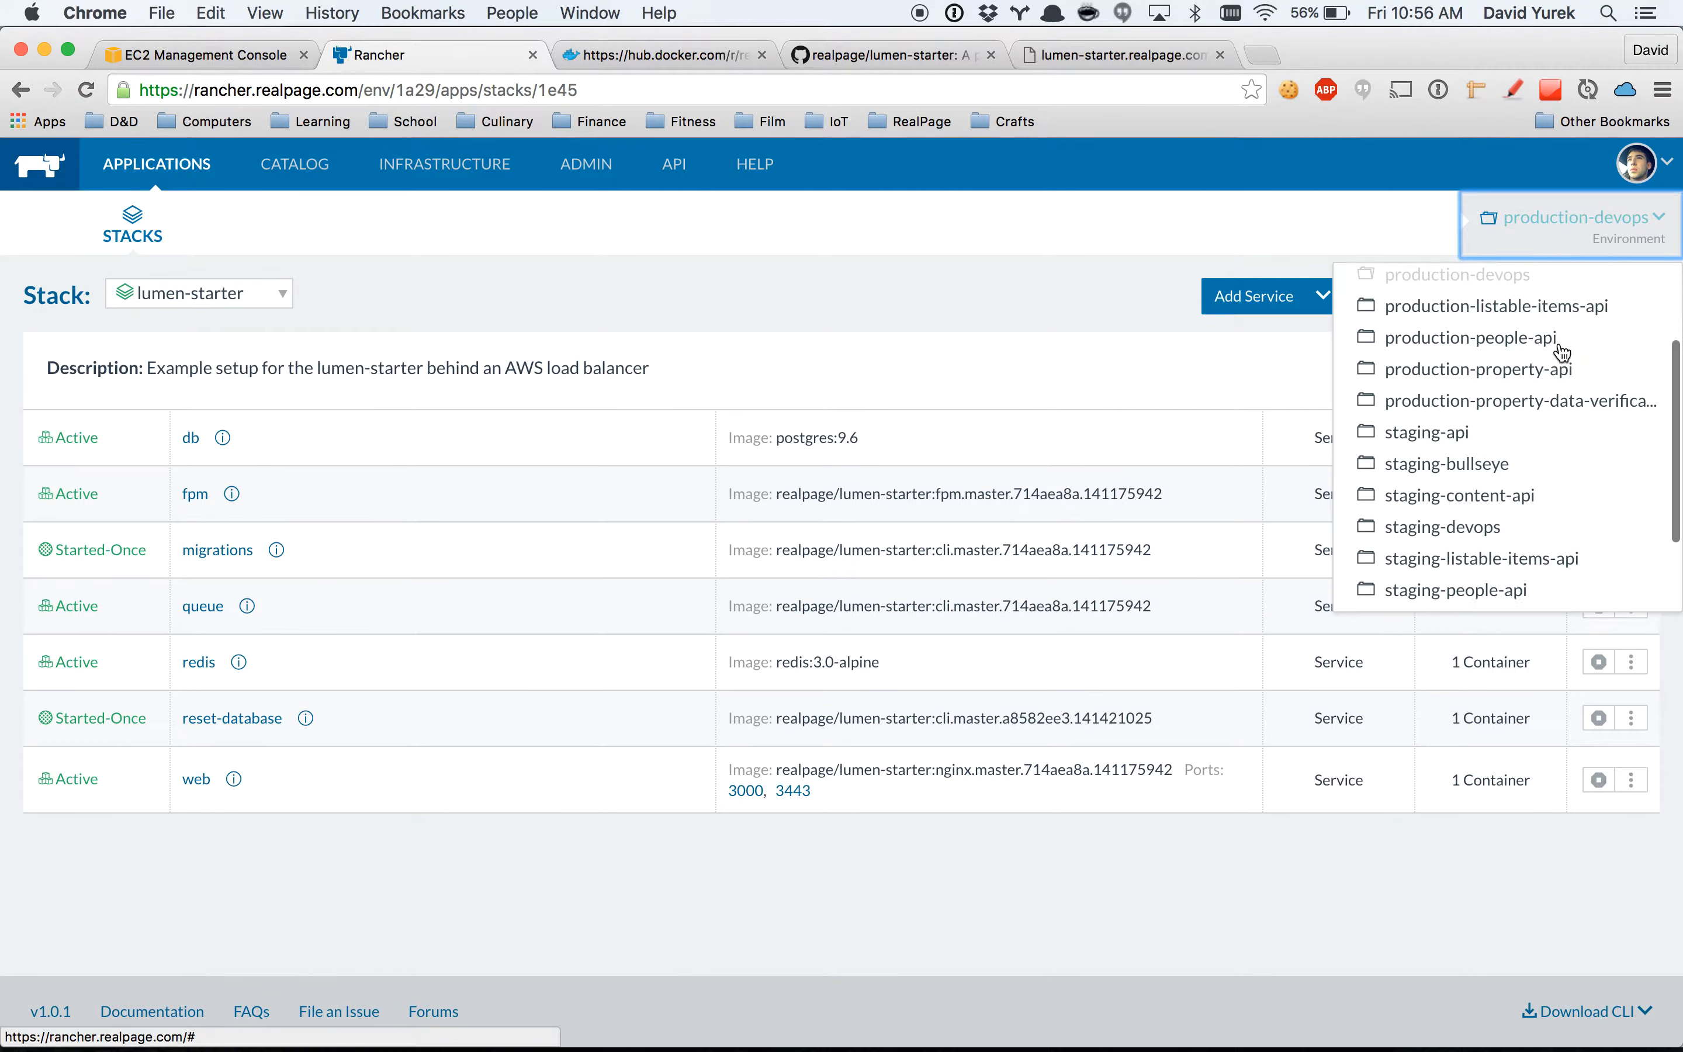
pyautogui.scroll(3, 1561, 353)
pyautogui.scroll(3, 1562, 353)
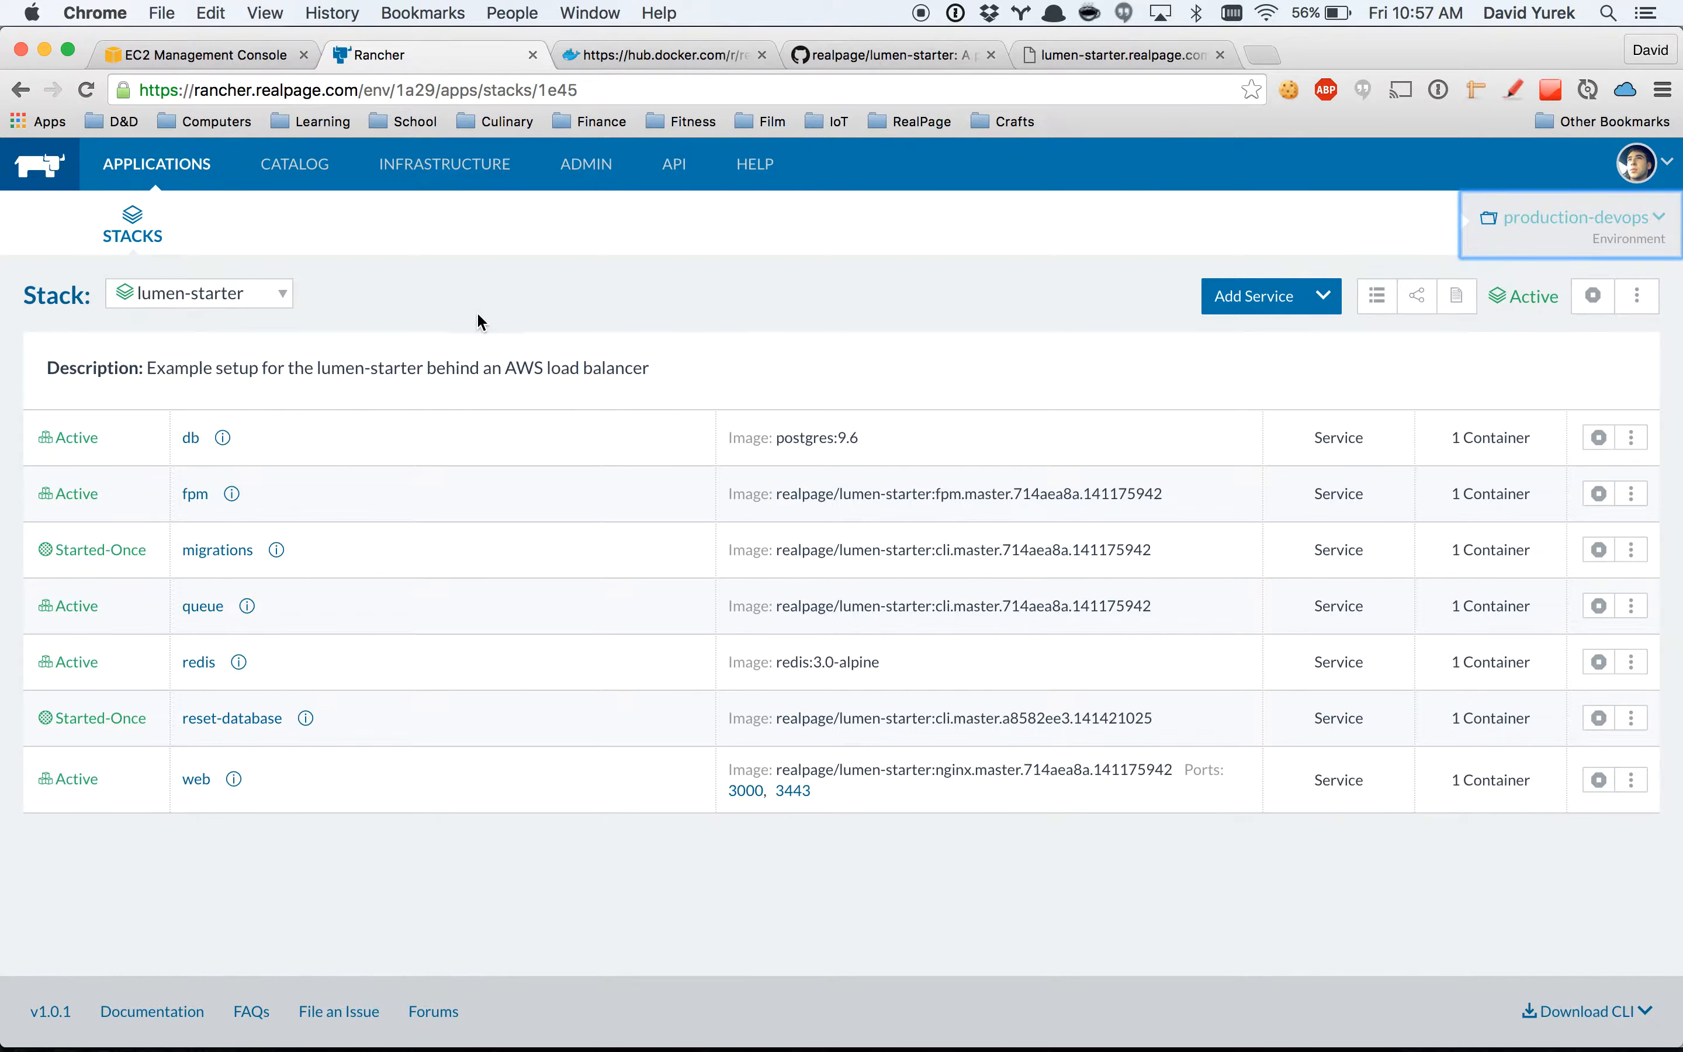
pyautogui.click(281, 296)
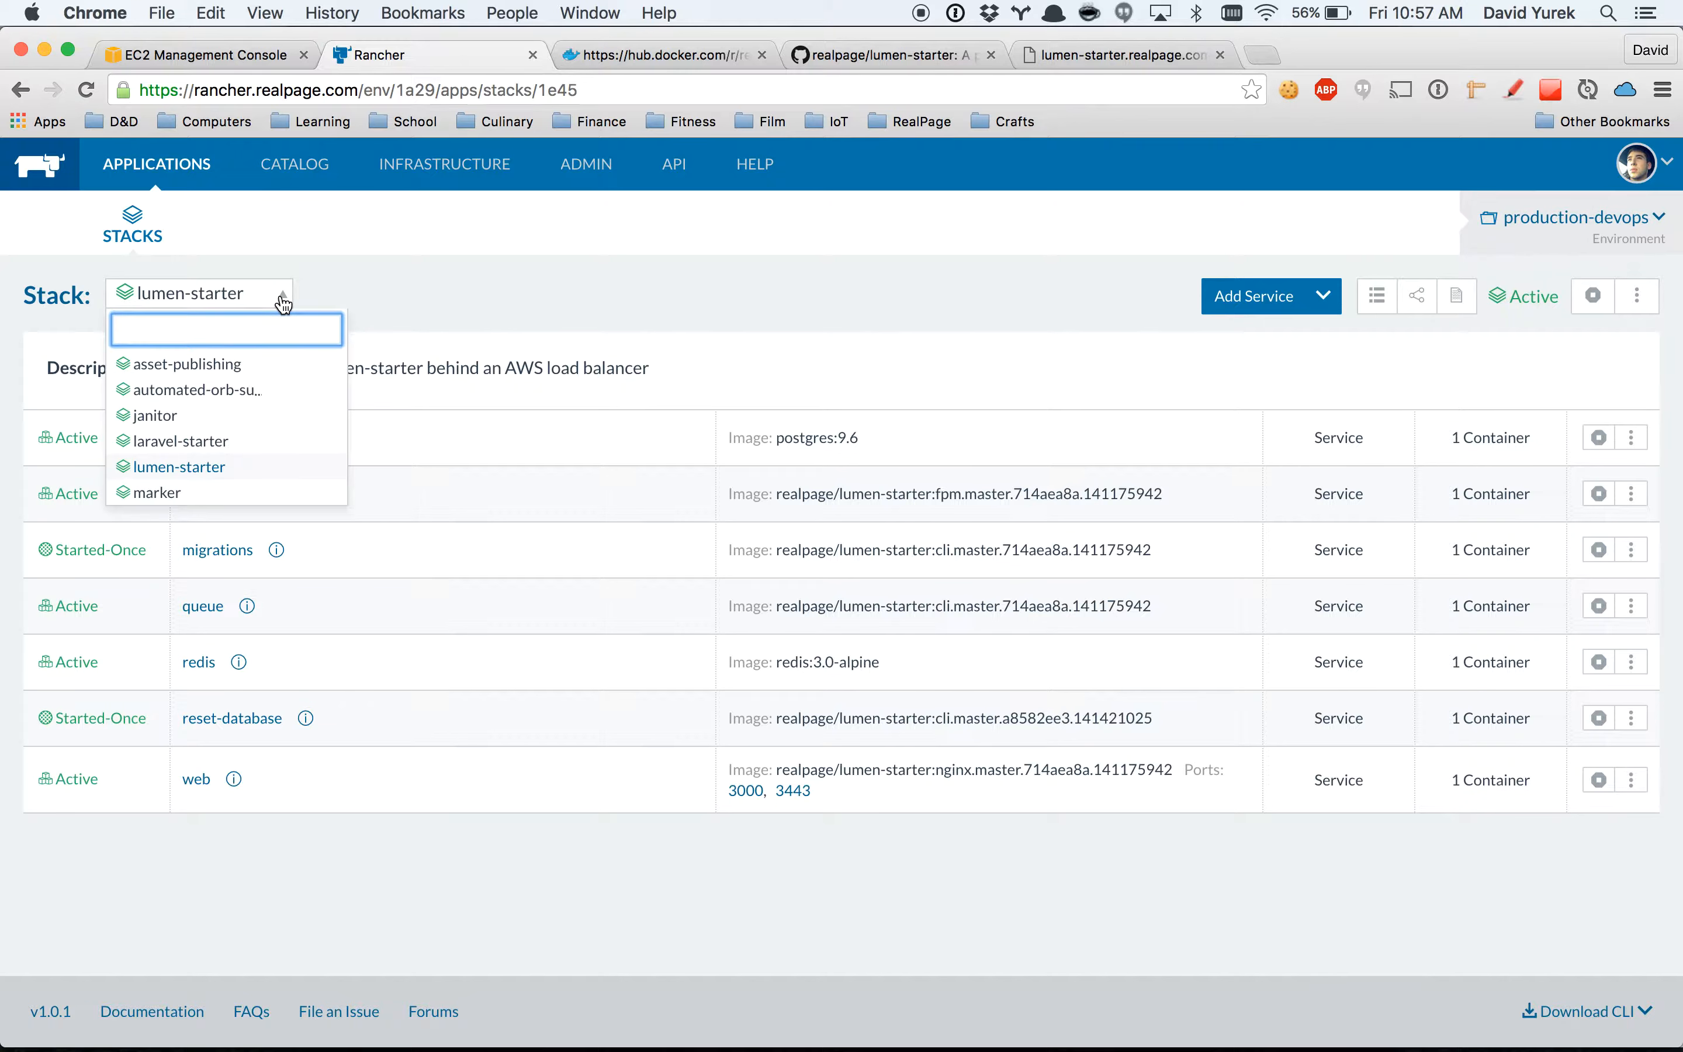
pyautogui.click(281, 296)
pyautogui.click(430, 292)
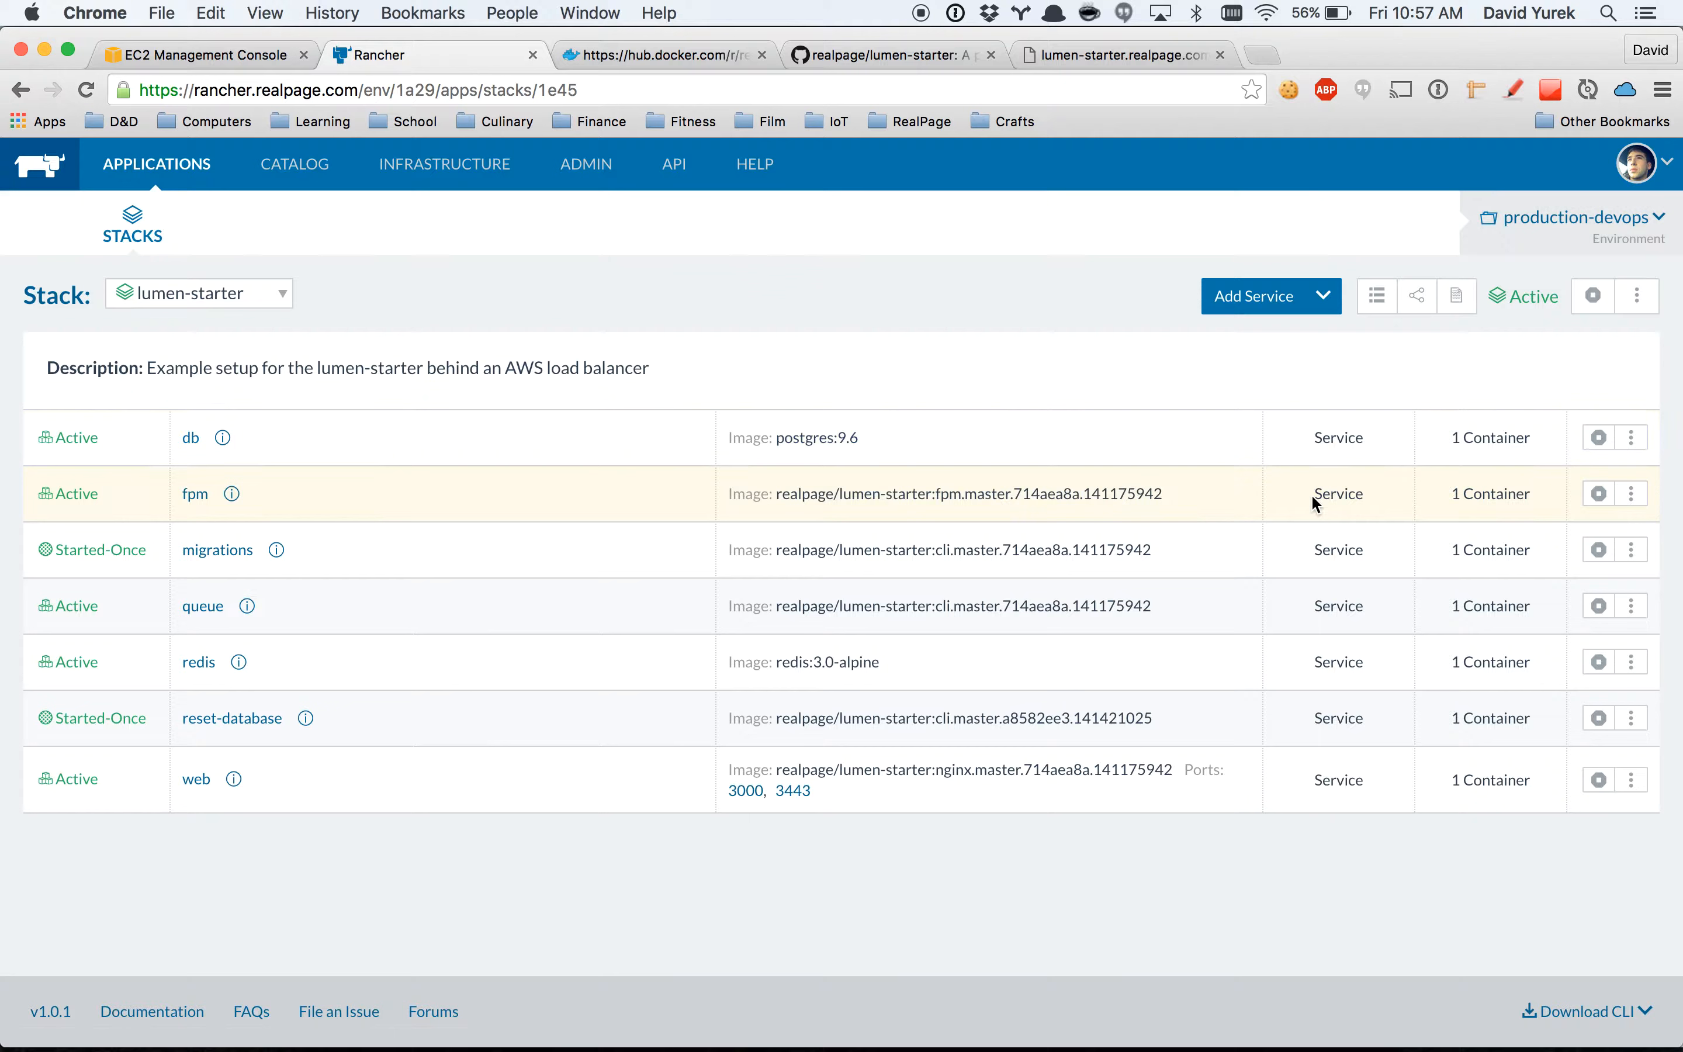
# View the JSON response served at lumen-starter.realpage.com and return to the lumen-starter stack in Rancher.
pyautogui.click(1051, 62)
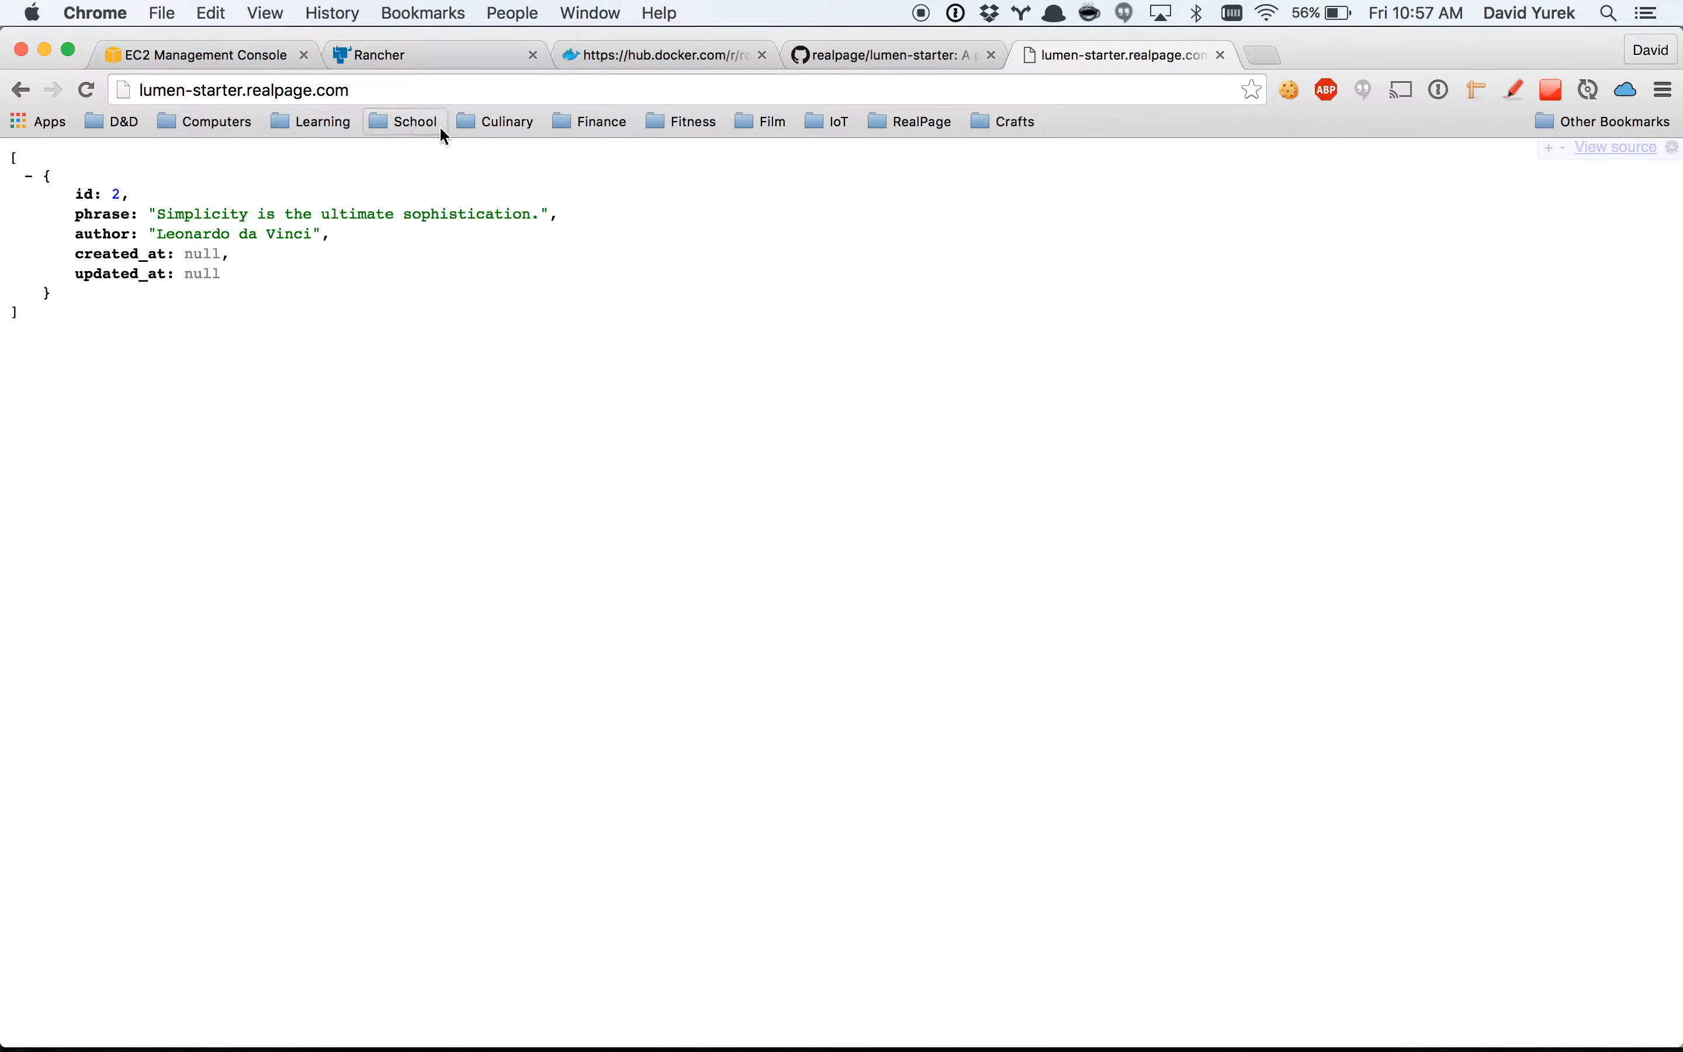
pyautogui.click(432, 54)
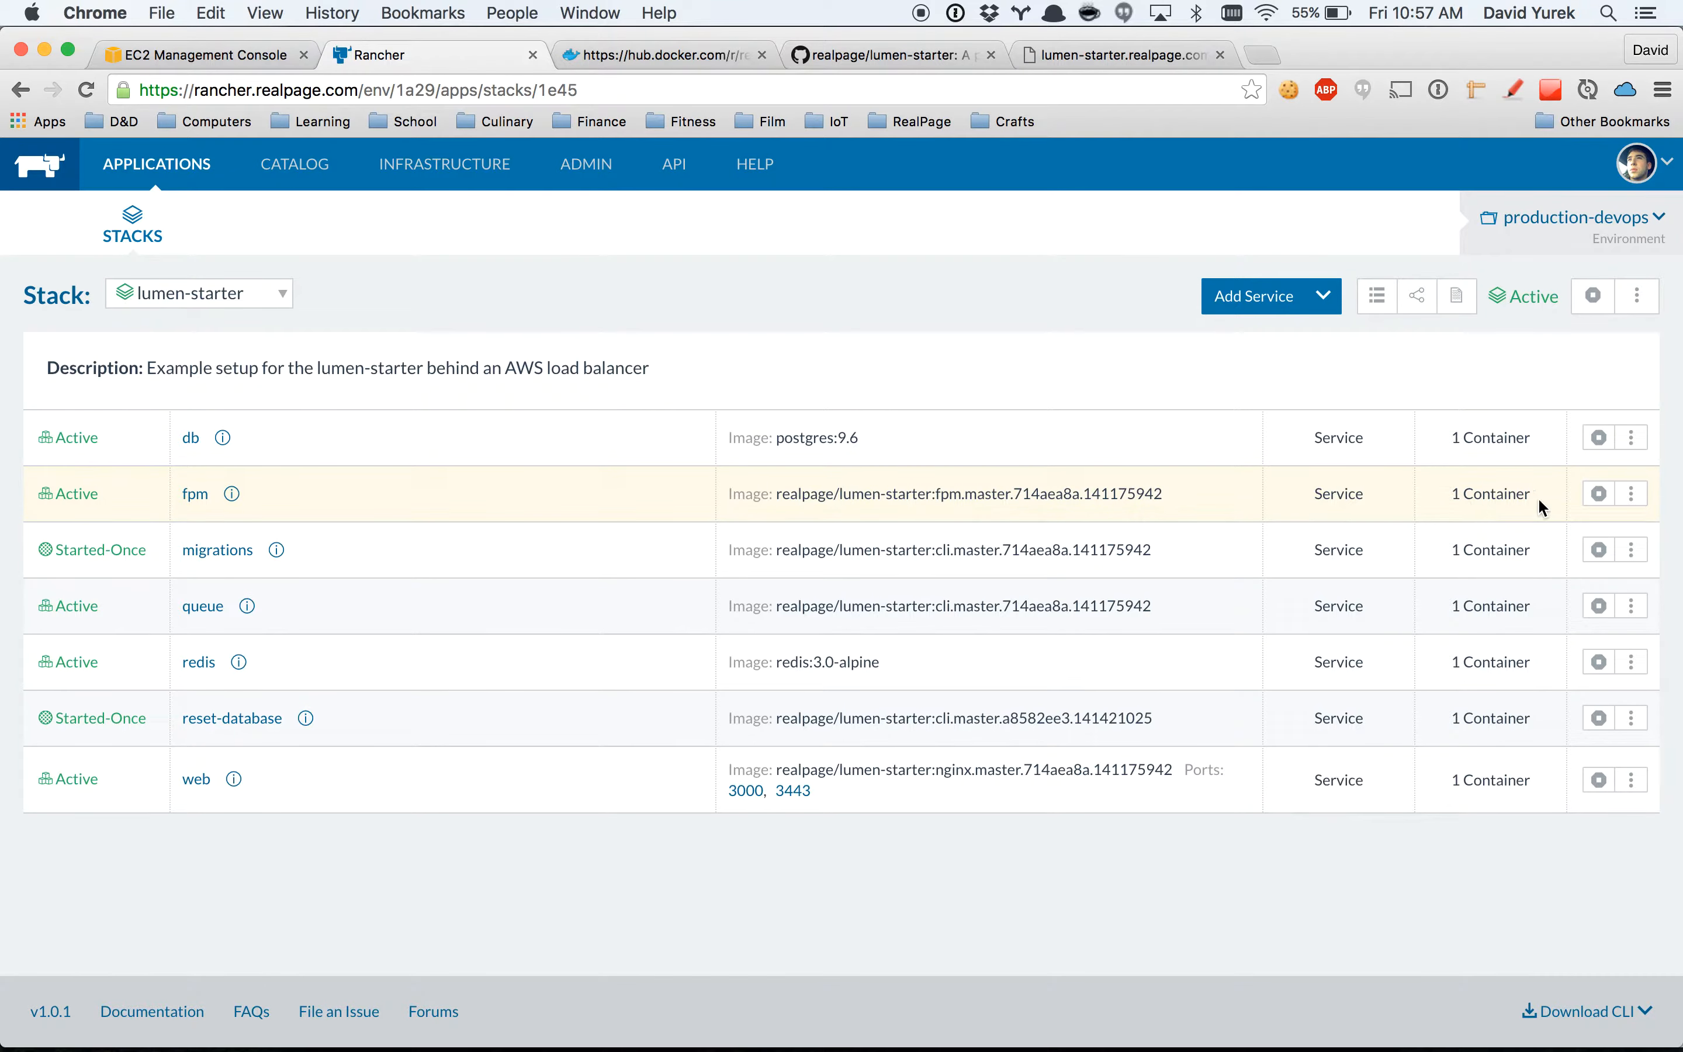
# Start an upgrade of the fpm service and set its image tag to fpm.master.a8582ee3.141421025, copied from Docker Hub.
pyautogui.click(1631, 496)
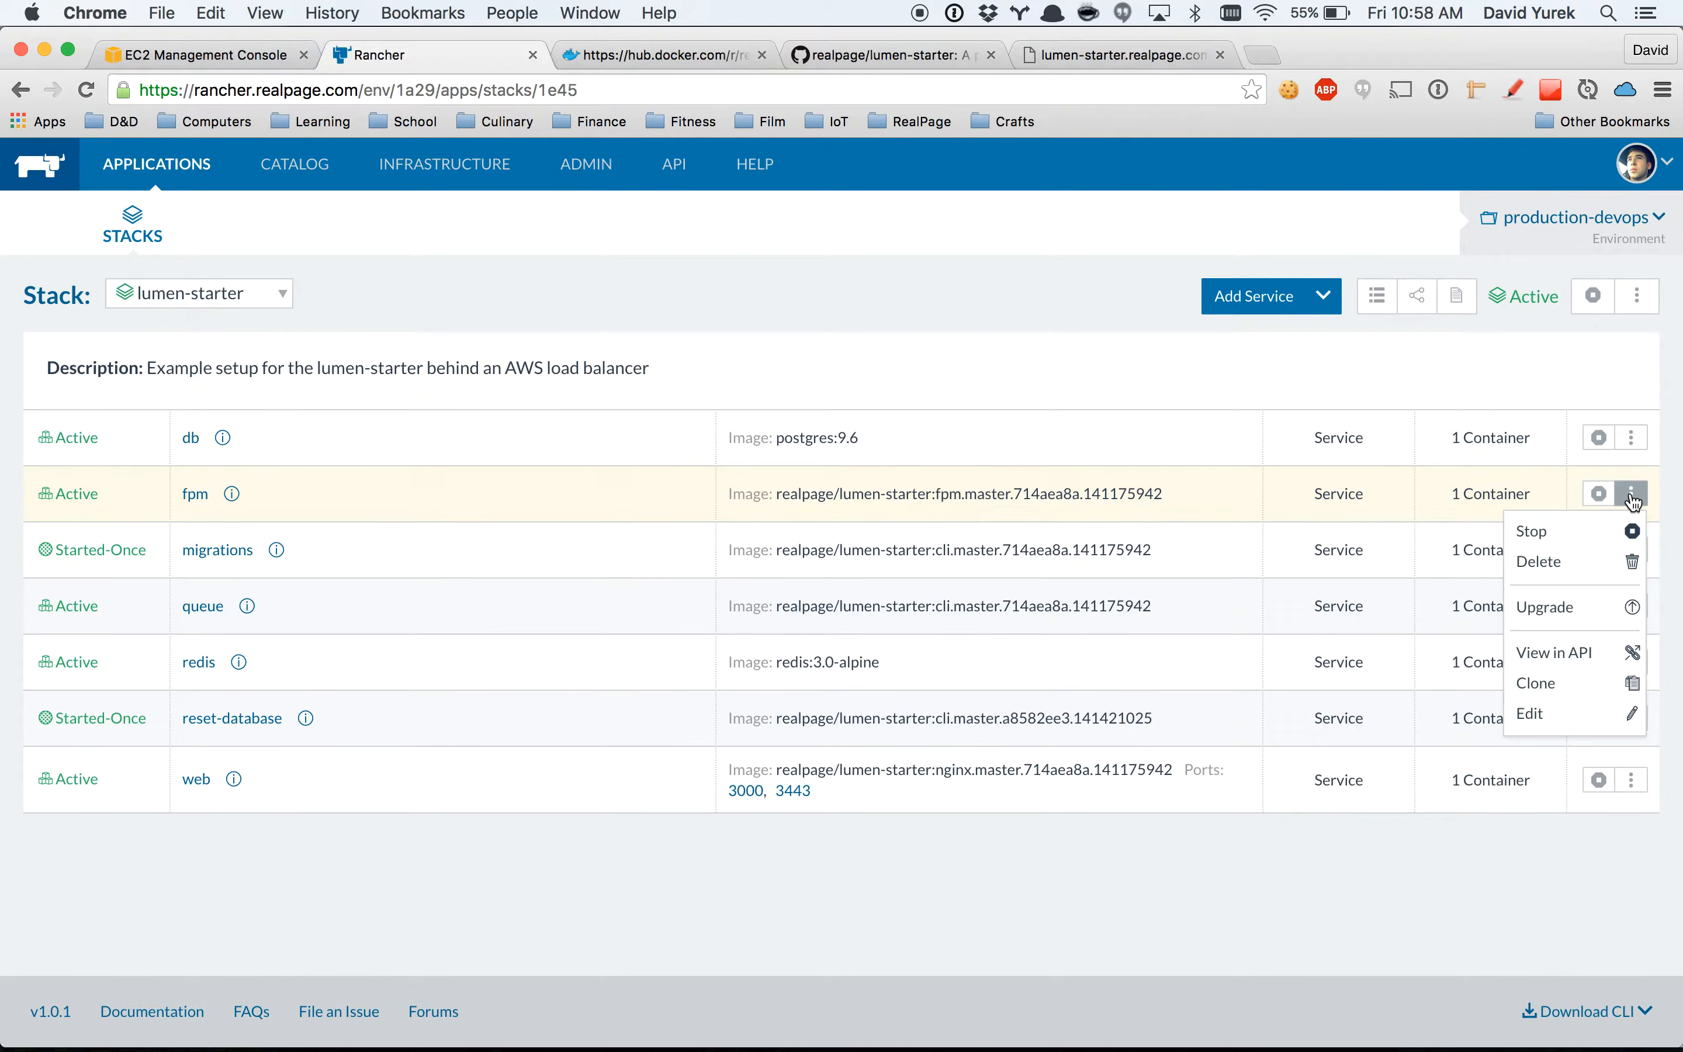
pyautogui.click(1558, 606)
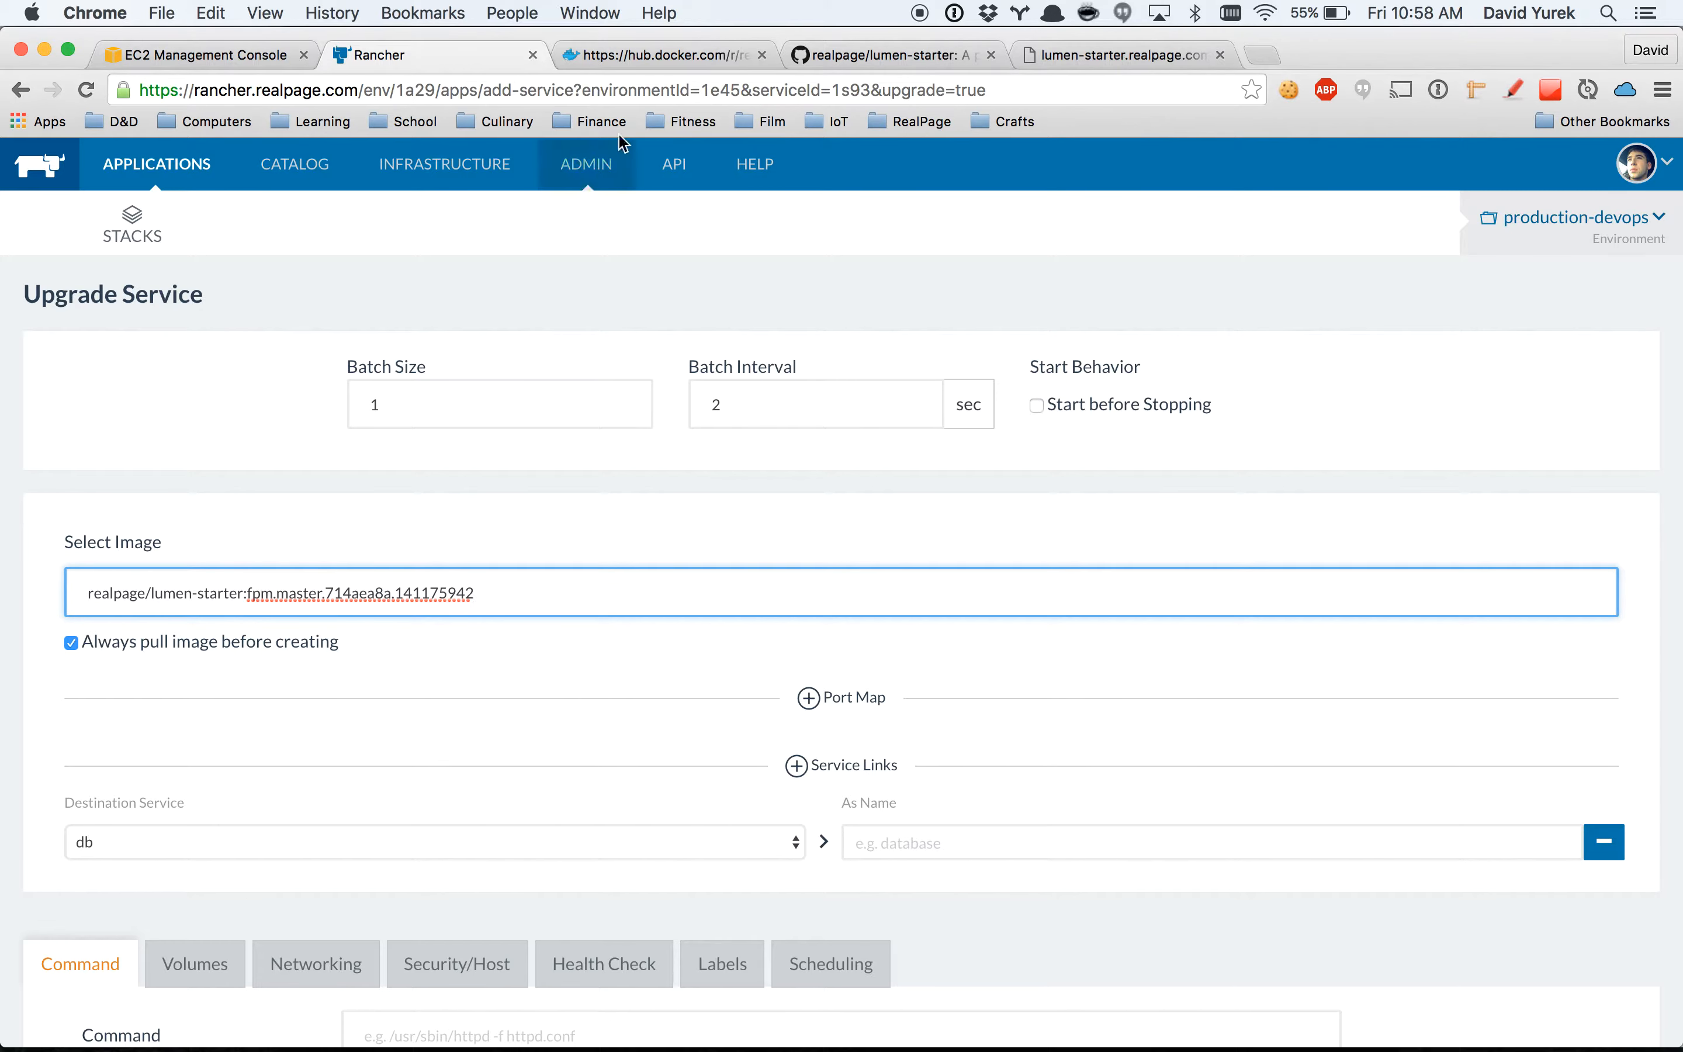
pyautogui.click(661, 64)
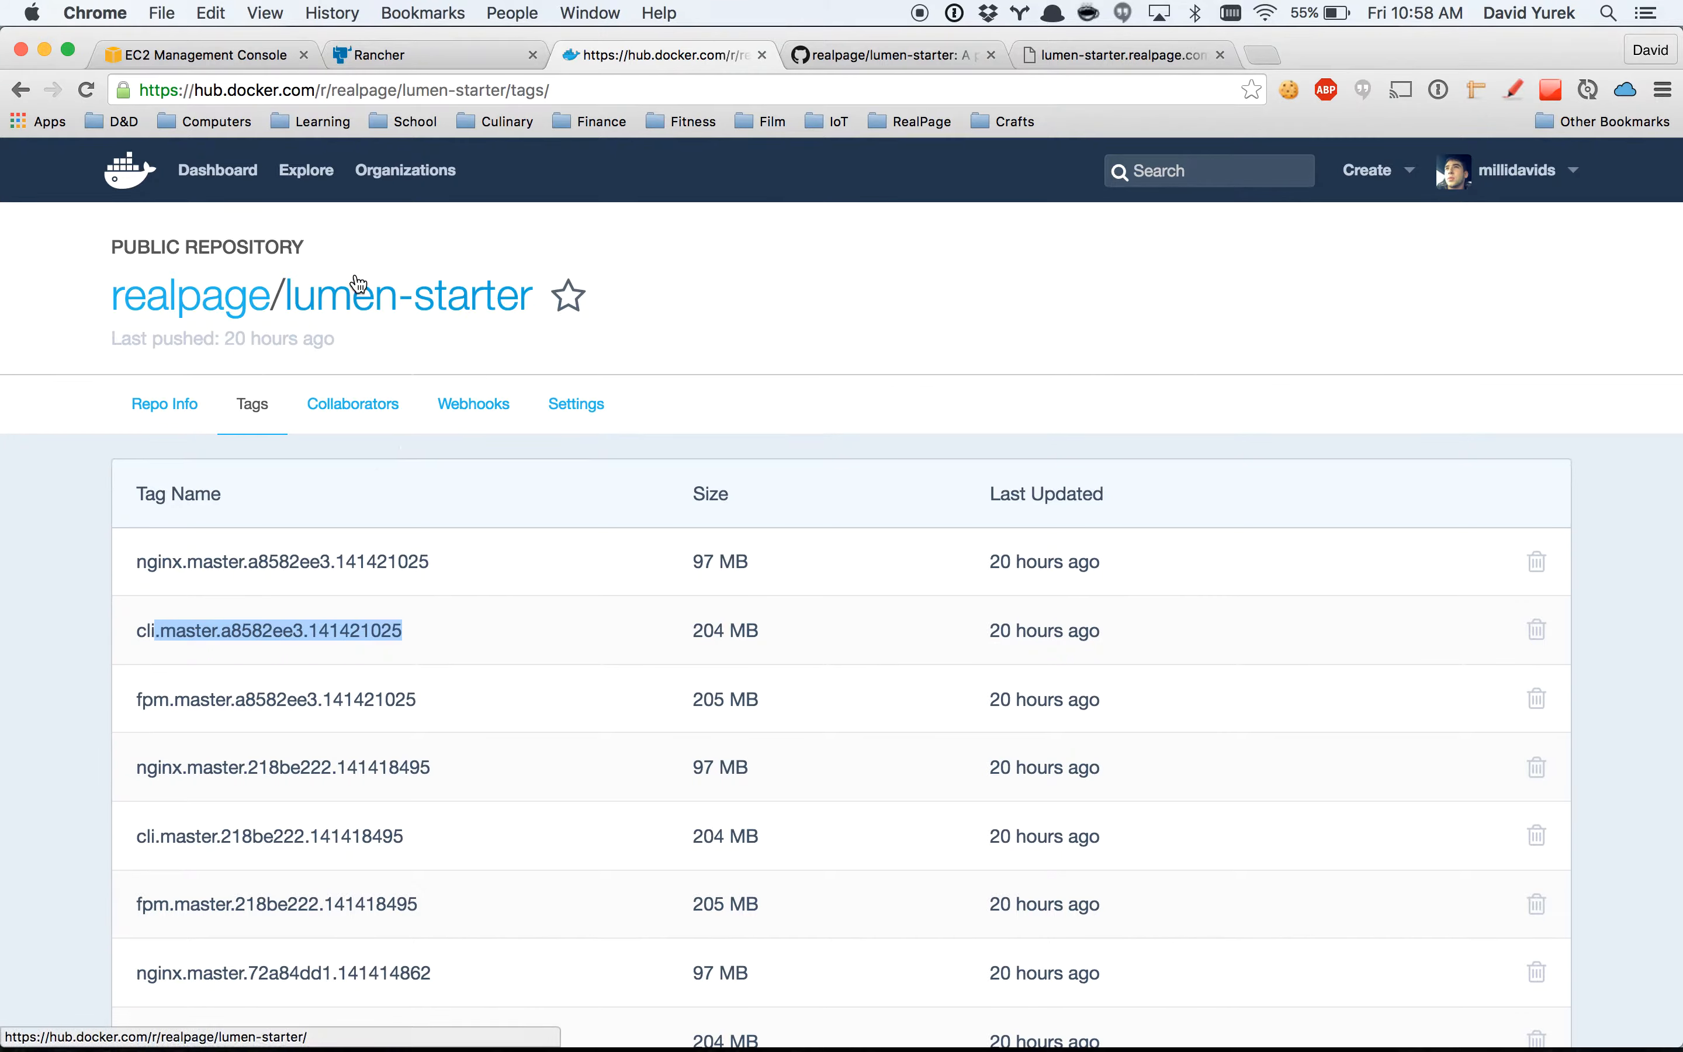
pyautogui.click(610, 554)
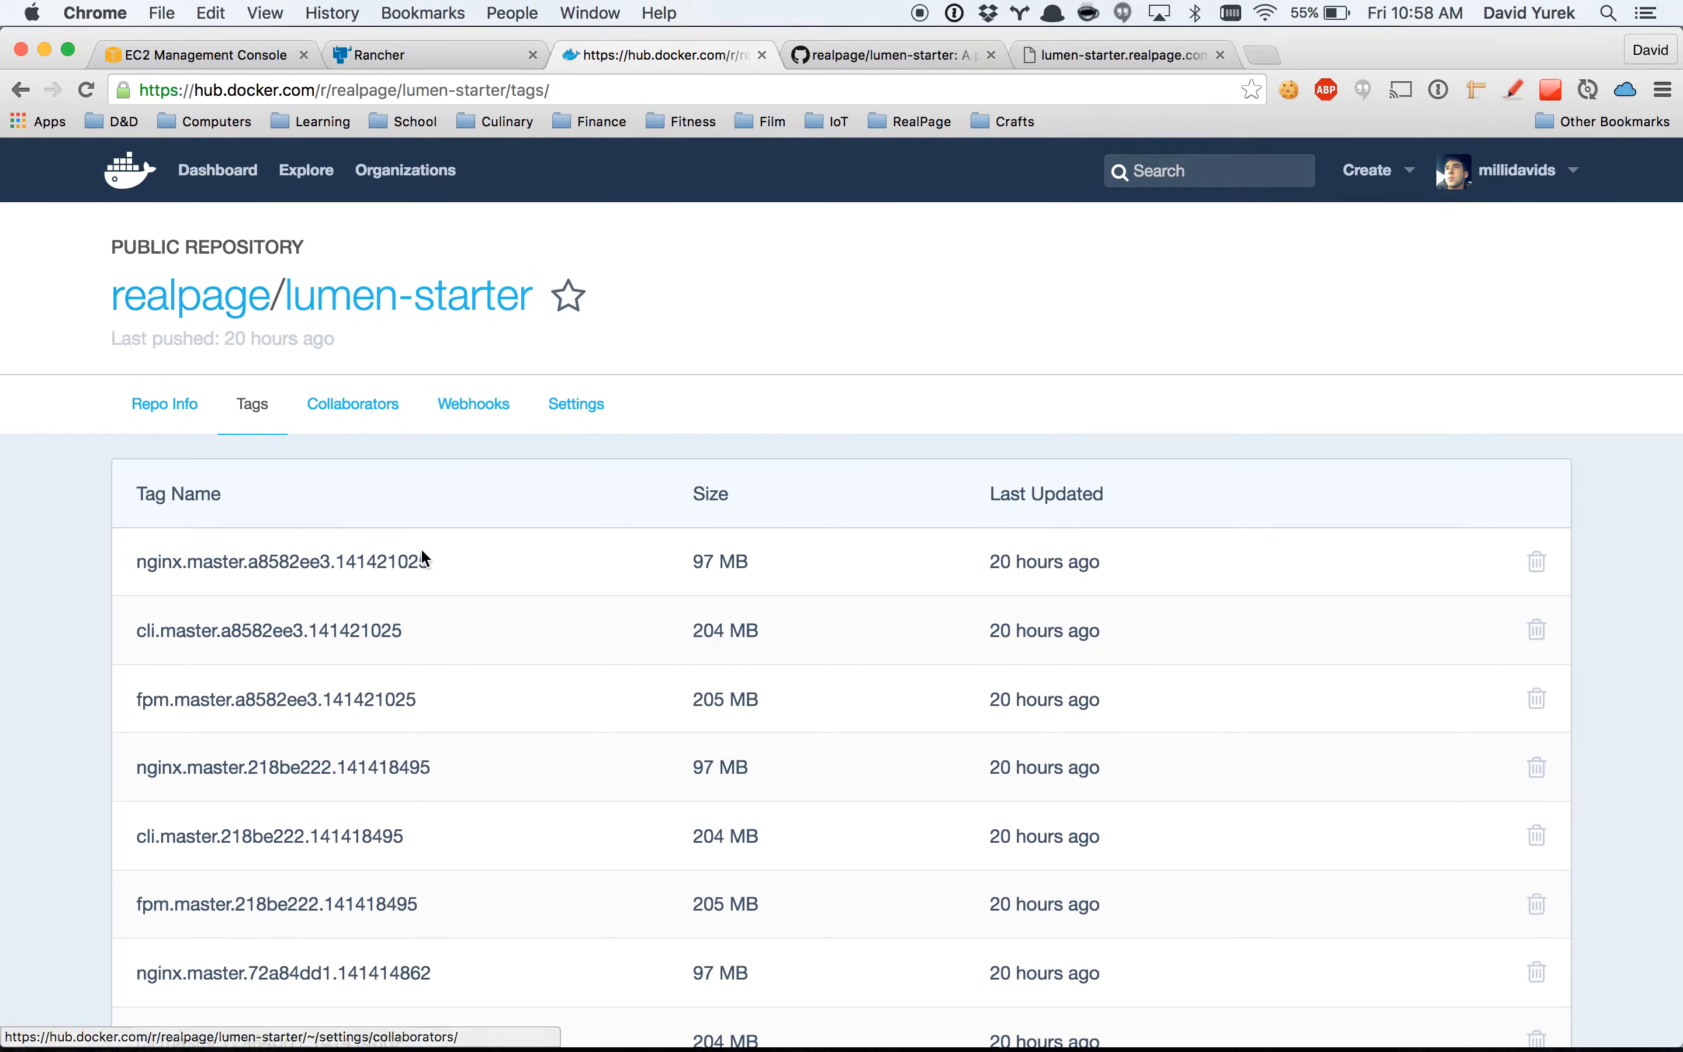
pyautogui.moveTo(423, 699); pyautogui.dragTo(134, 700)
pyautogui.press('super+c')
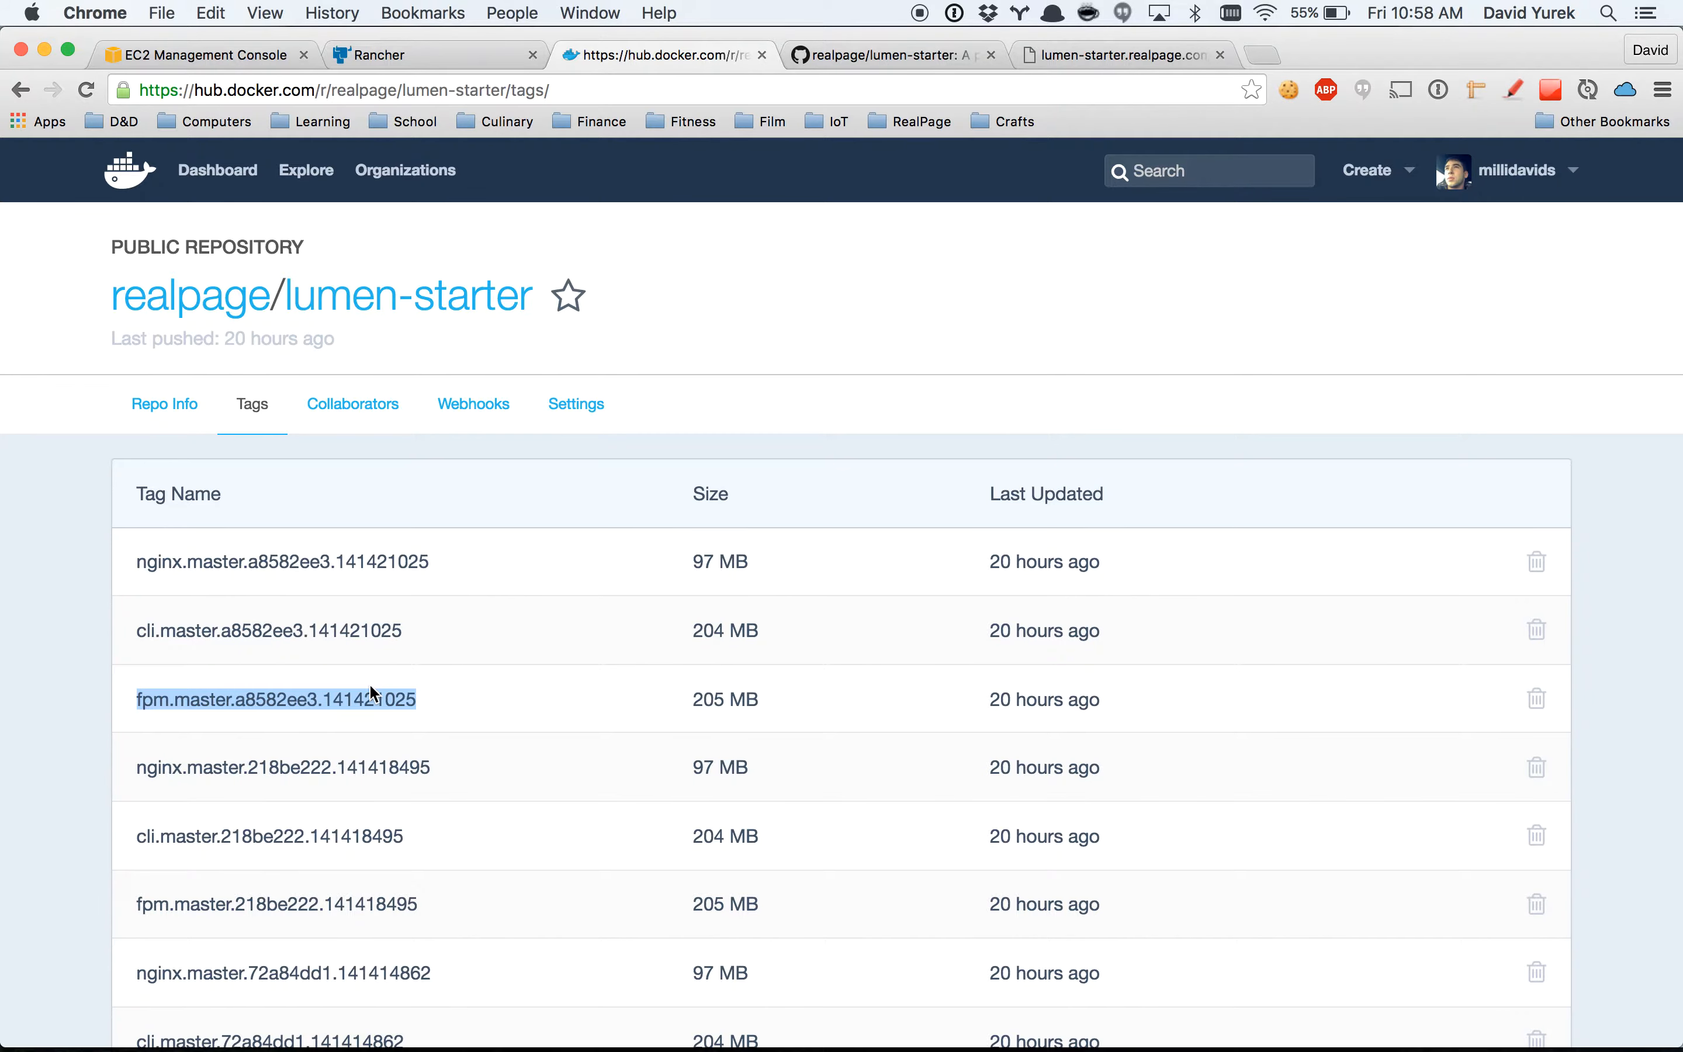
pyautogui.click(385, 62)
pyautogui.moveTo(488, 598); pyautogui.dragTo(249, 599)
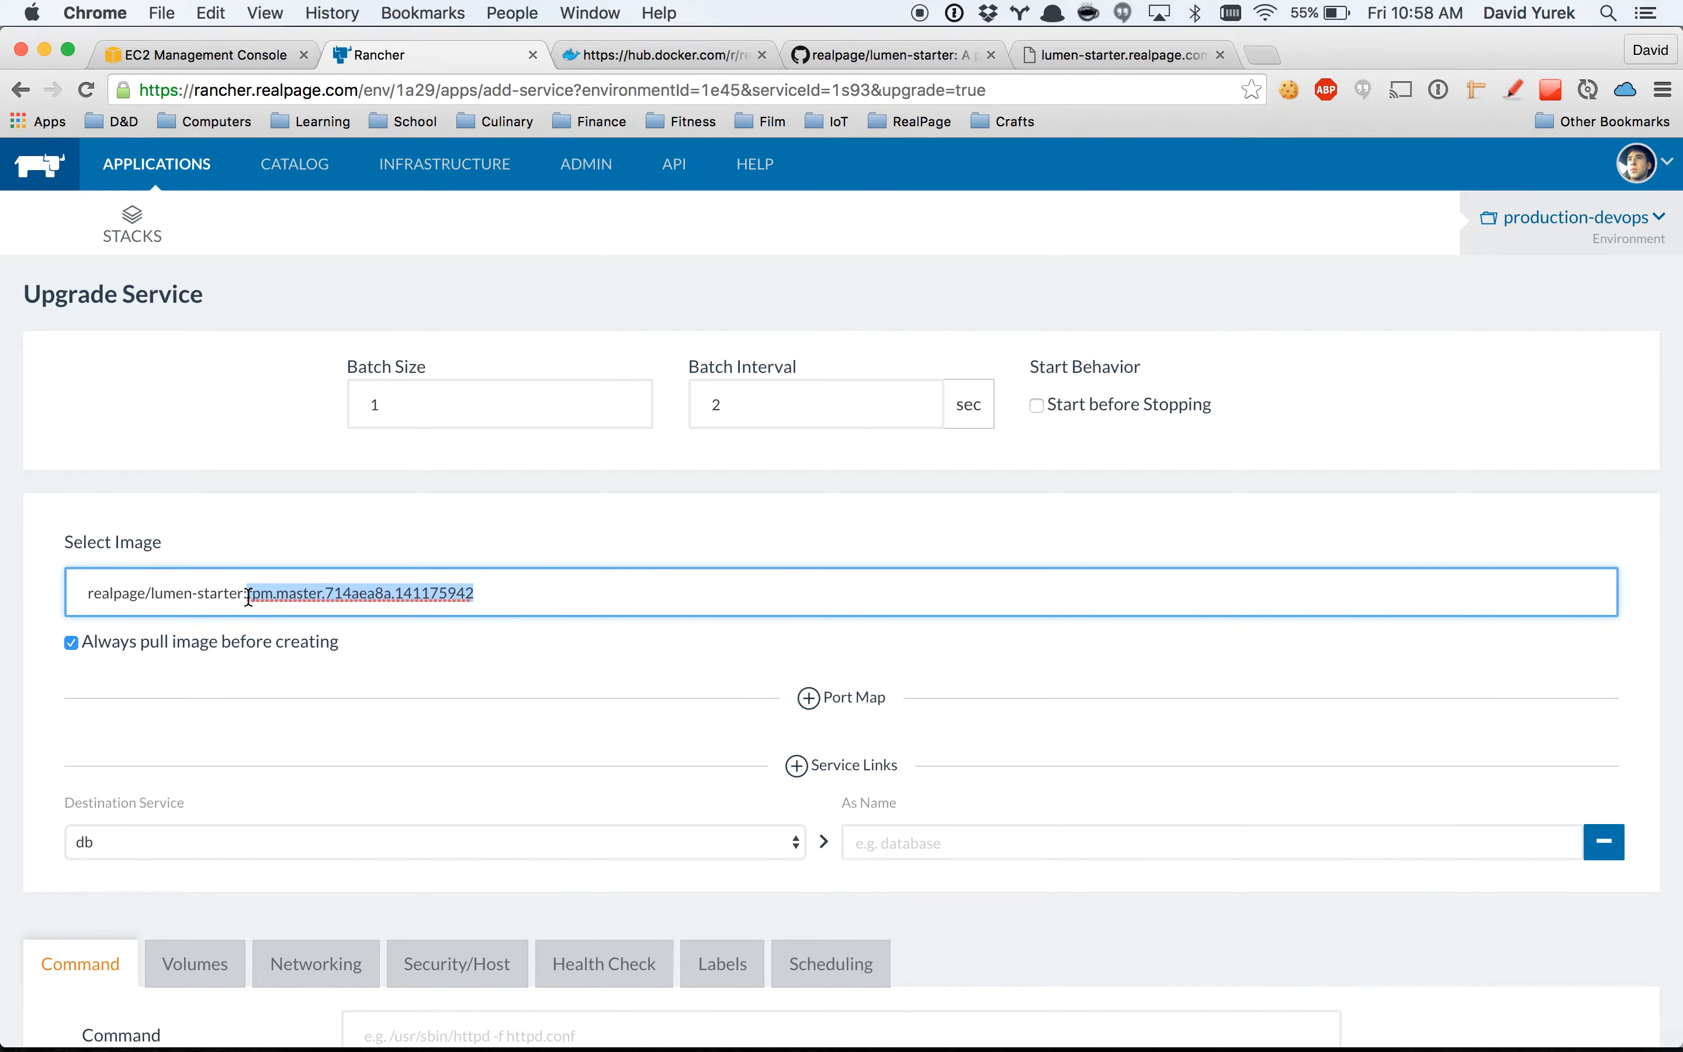
pyautogui.press('super+v')
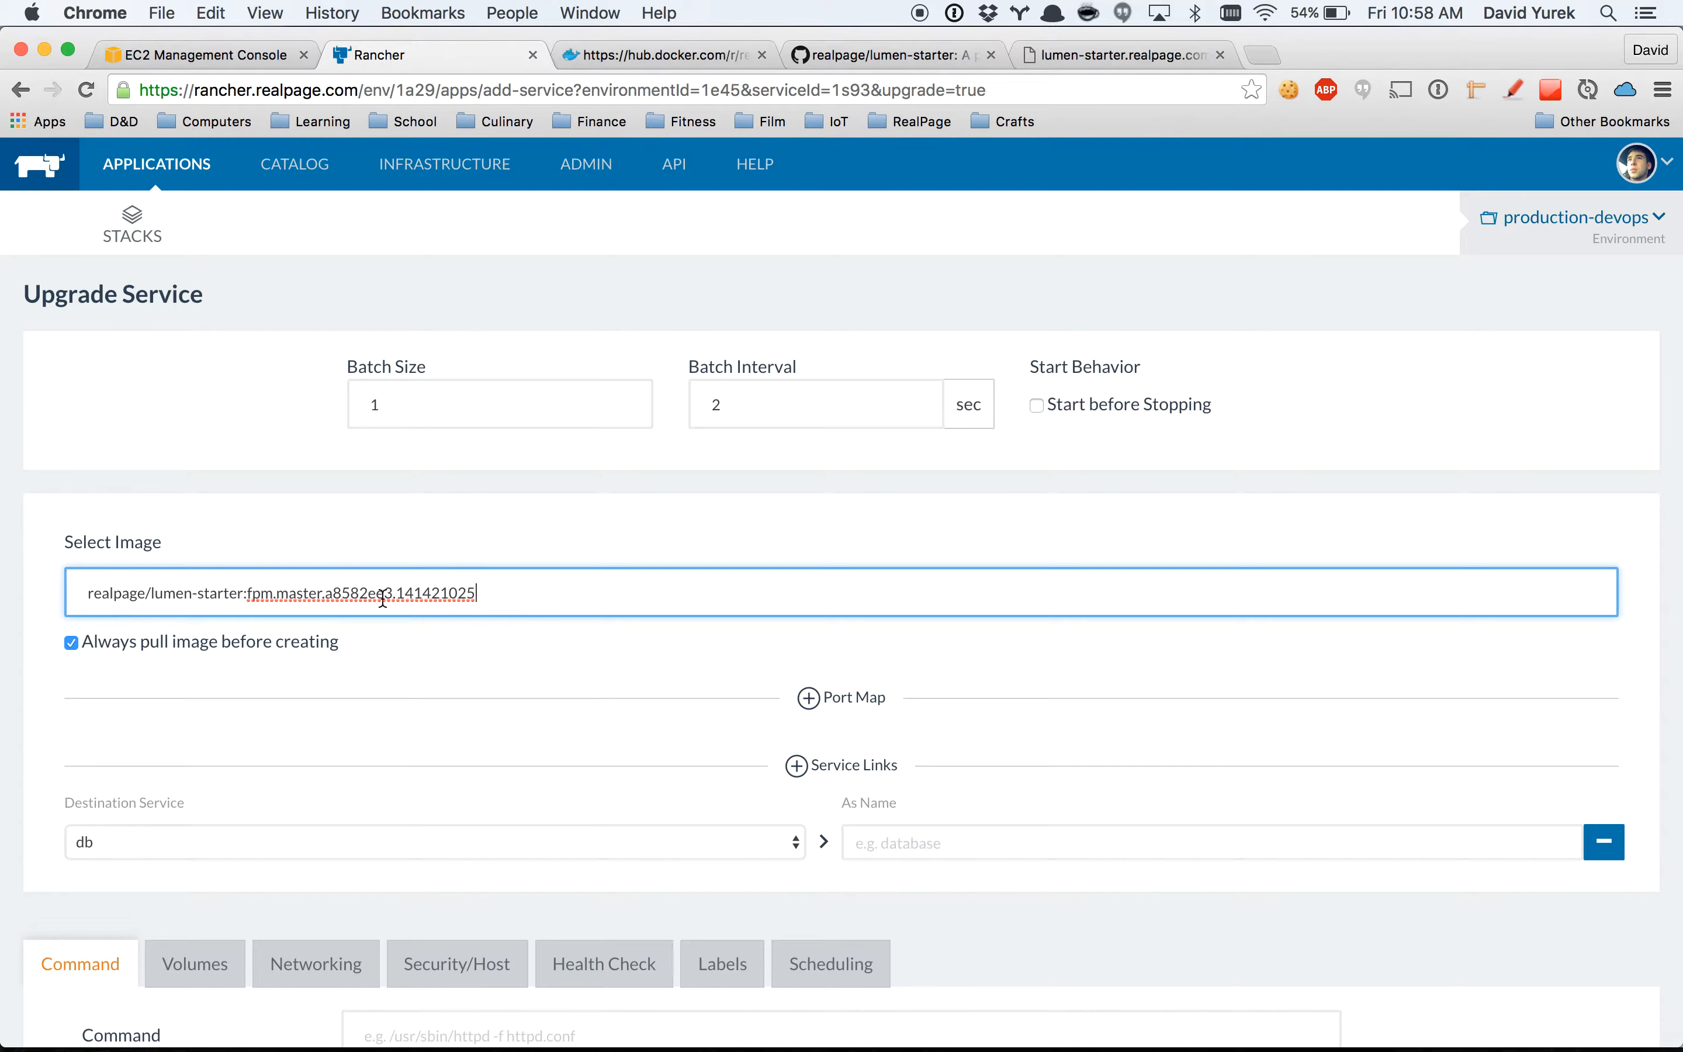
# Review the fpm service's command settings and environment variables, and run its upgrade.
pyautogui.scroll(-4, 553, 594)
pyautogui.scroll(-20, 553, 595)
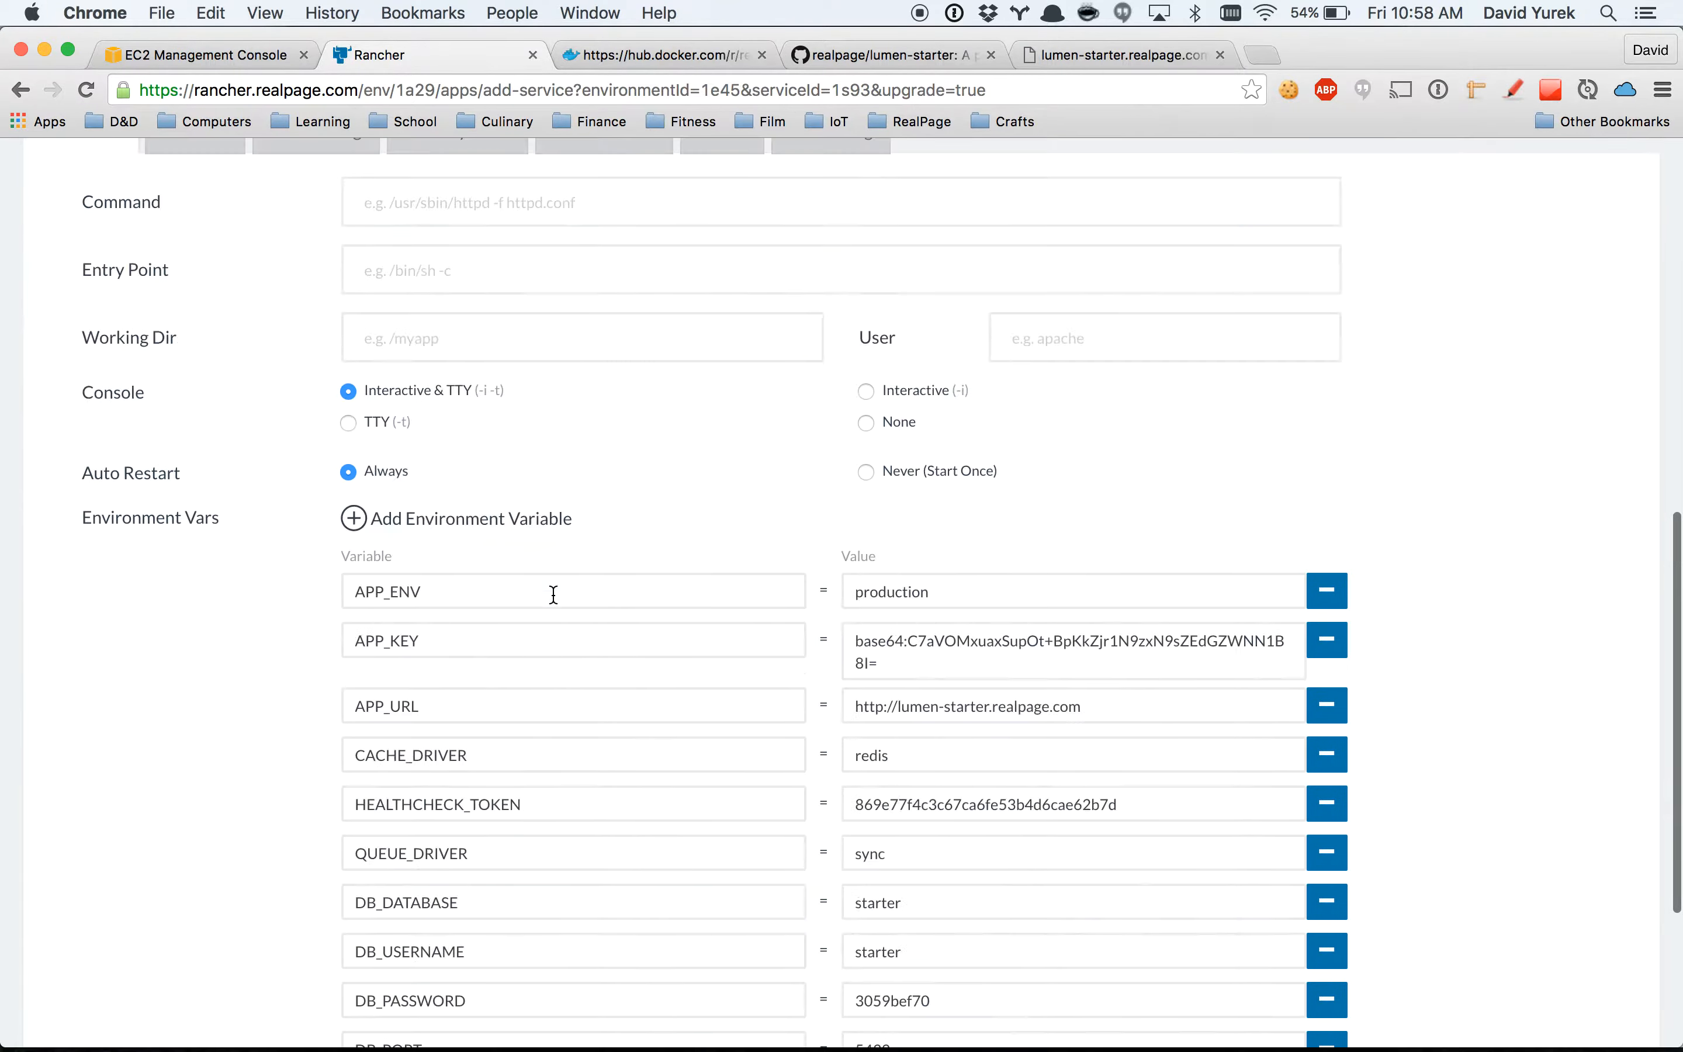
pyautogui.scroll(10, 671, 866)
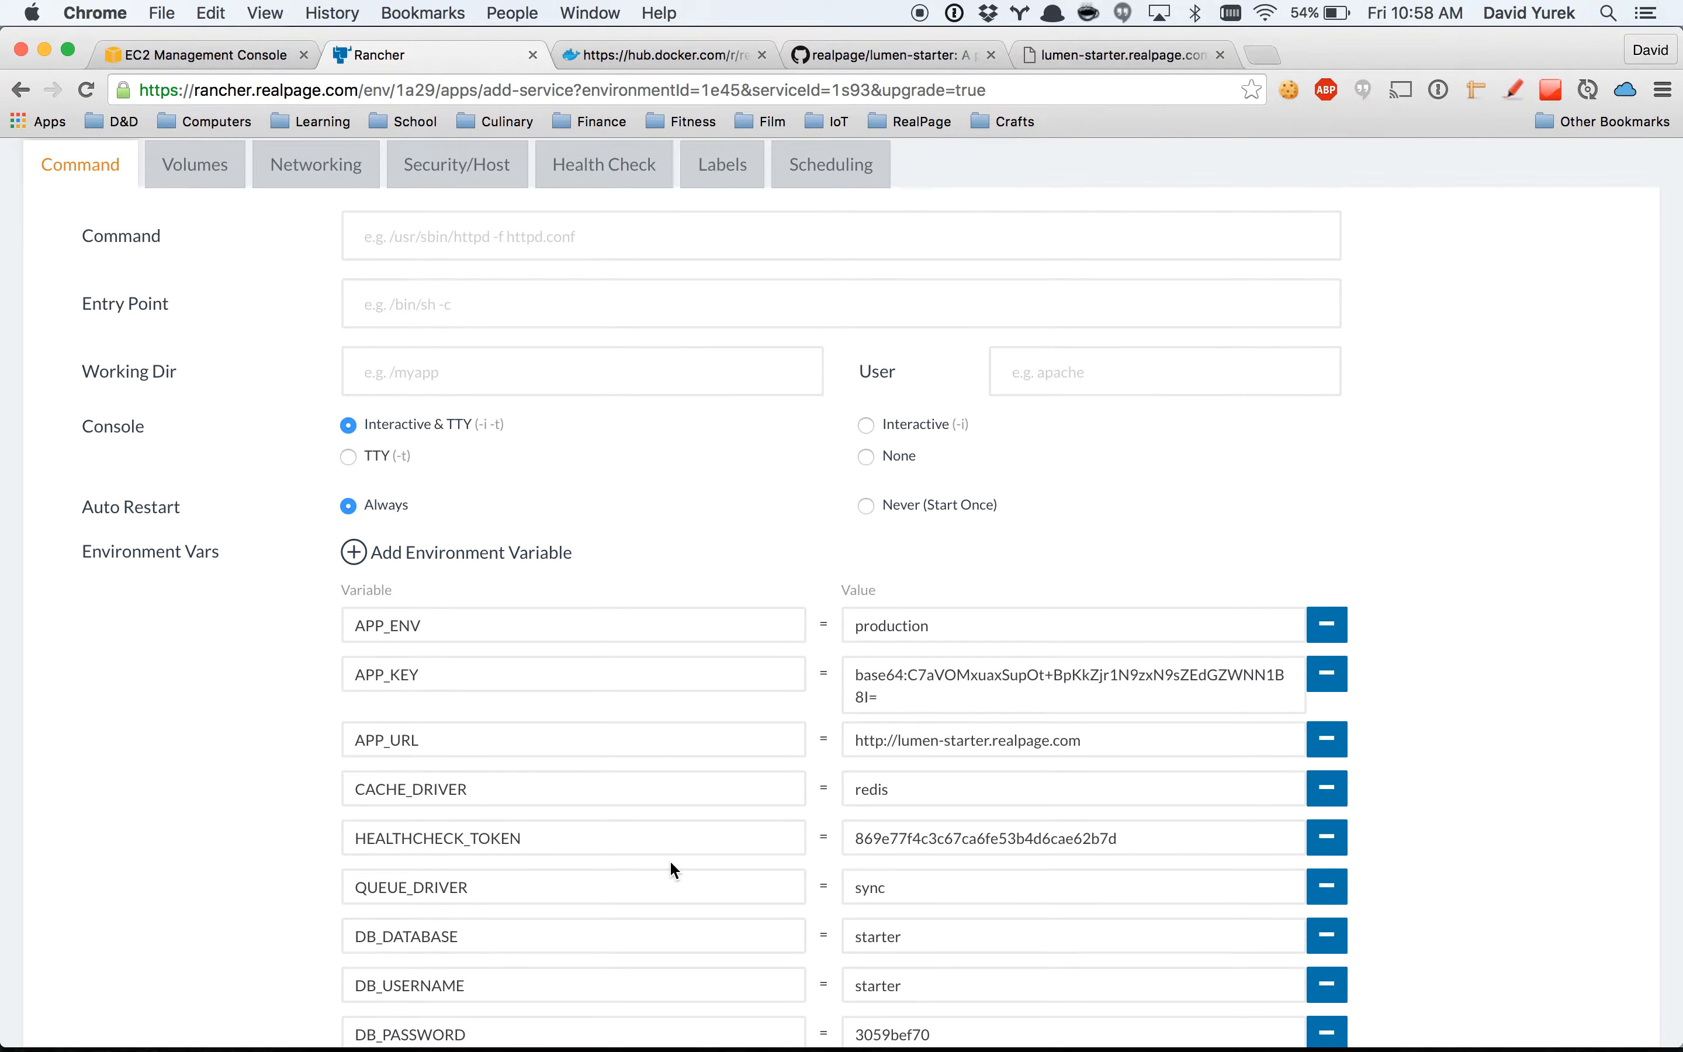
pyautogui.scroll(15, 669, 859)
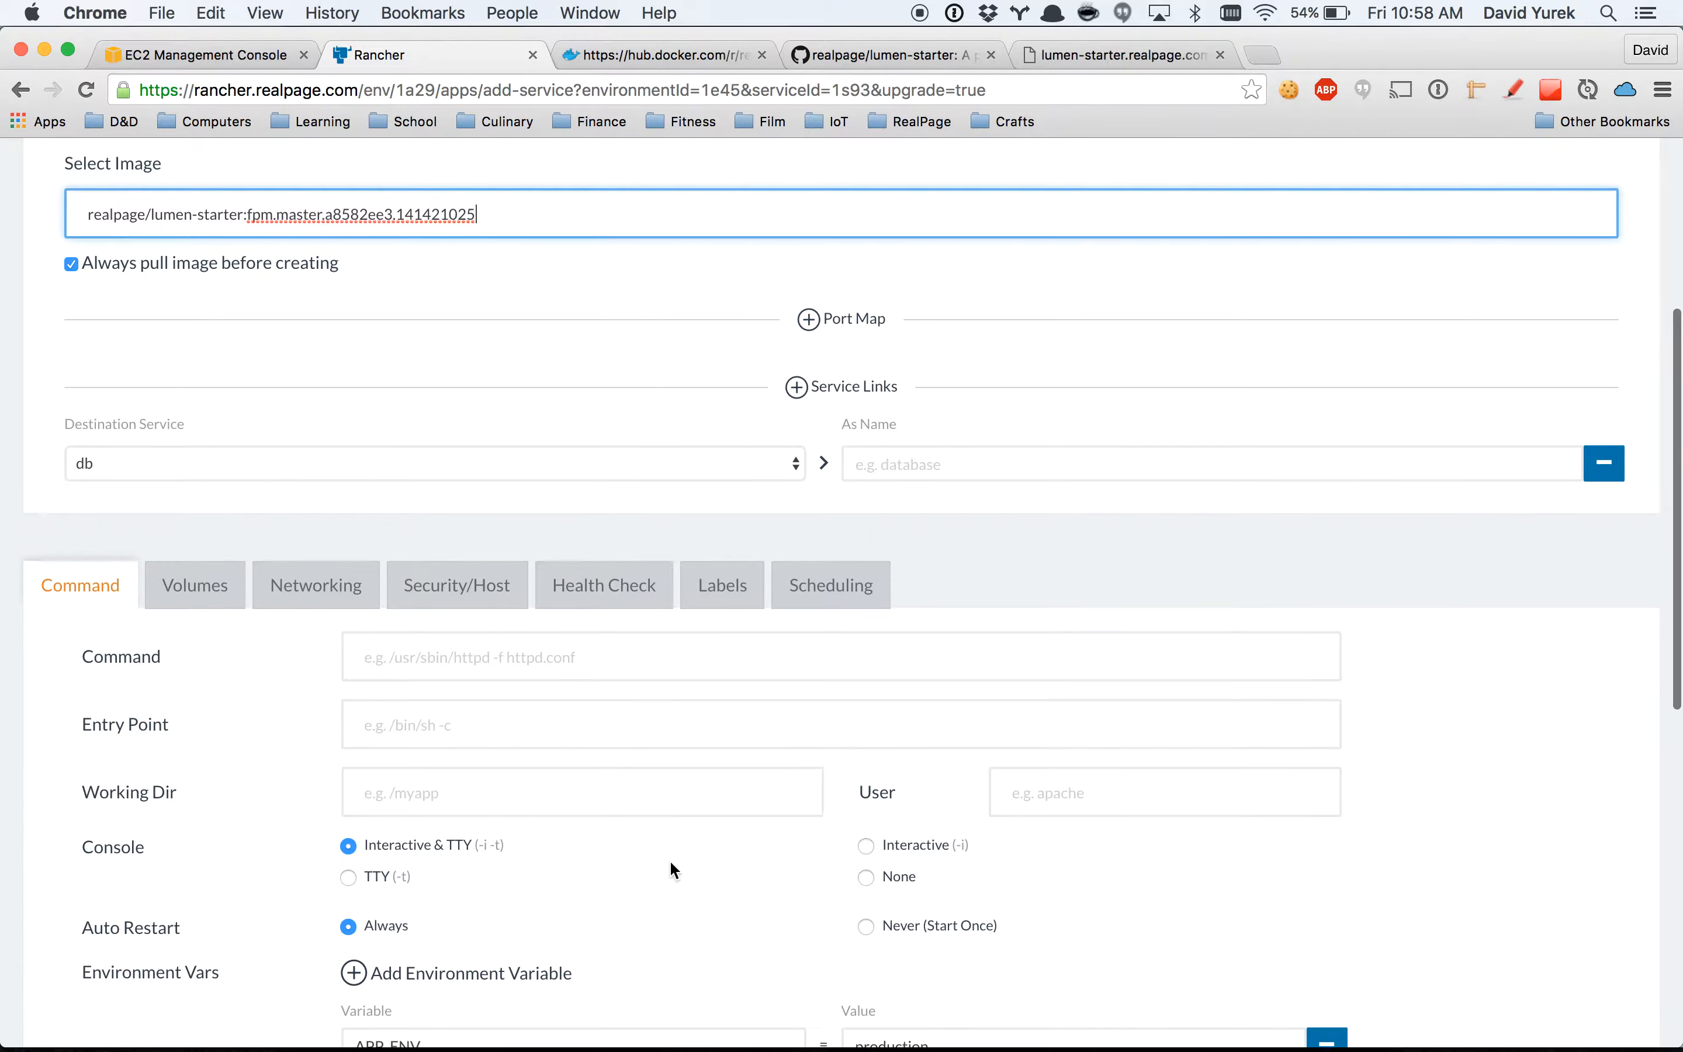
pyautogui.scroll(-20, 669, 859)
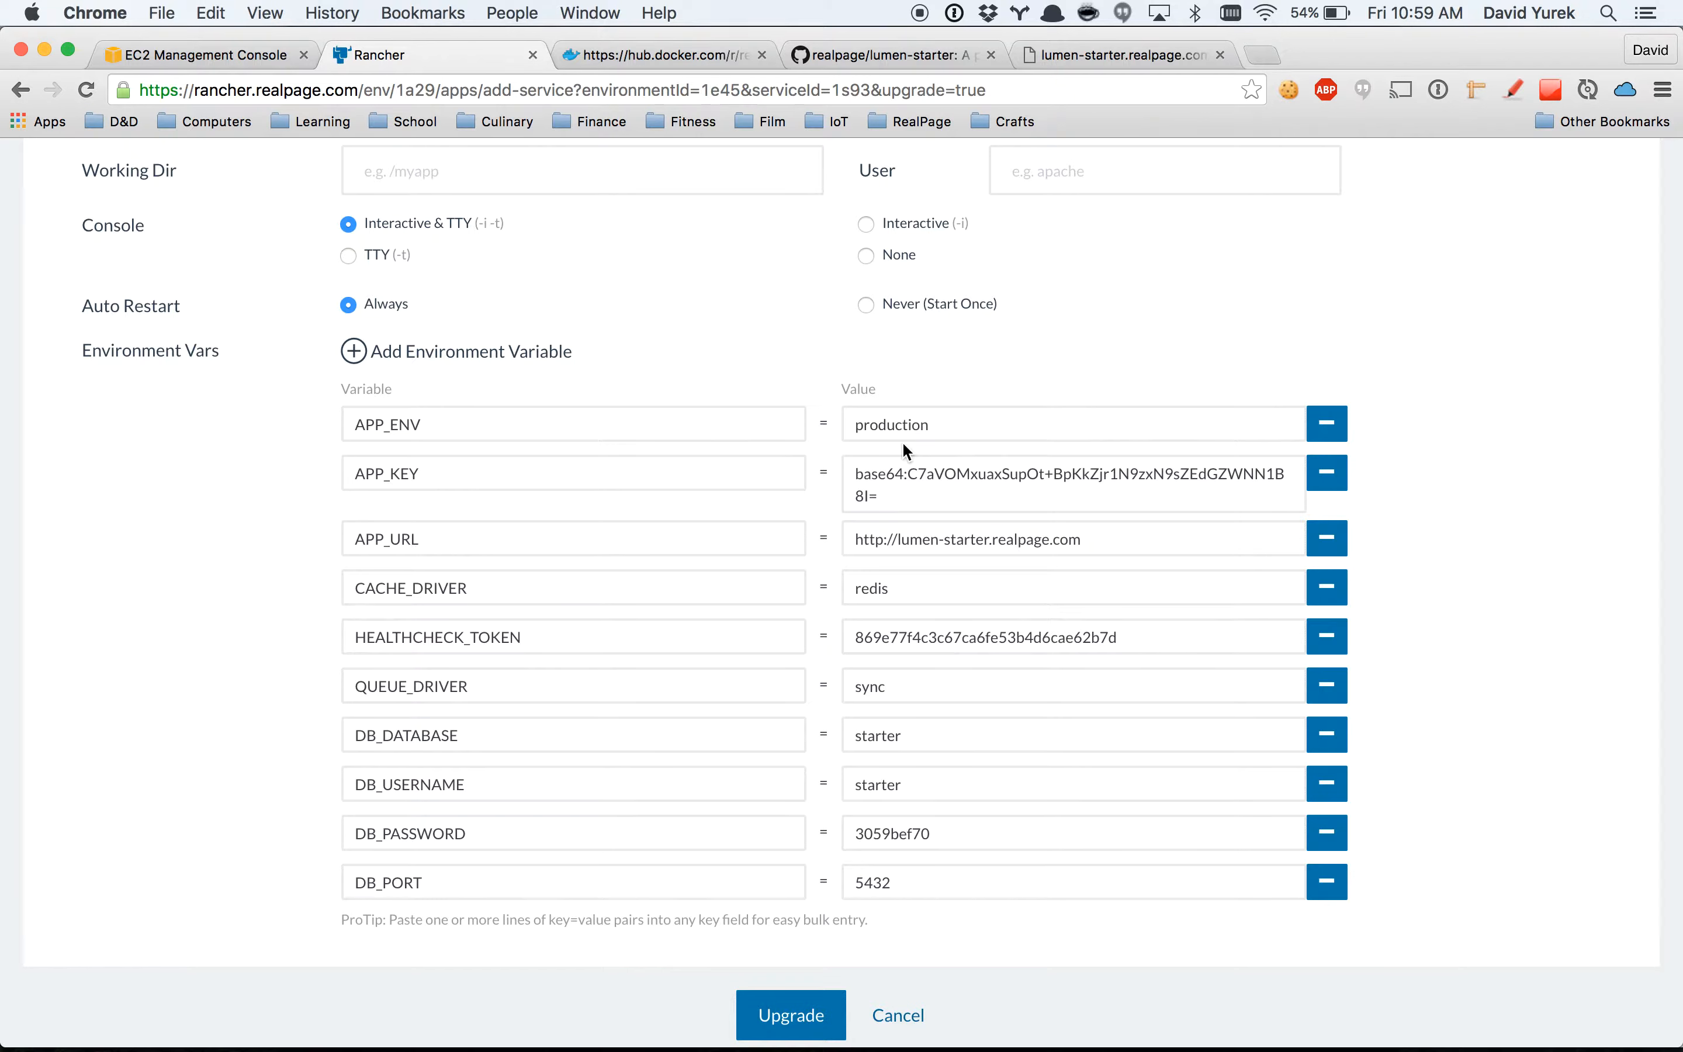
pyautogui.scroll(-3, 815, 738)
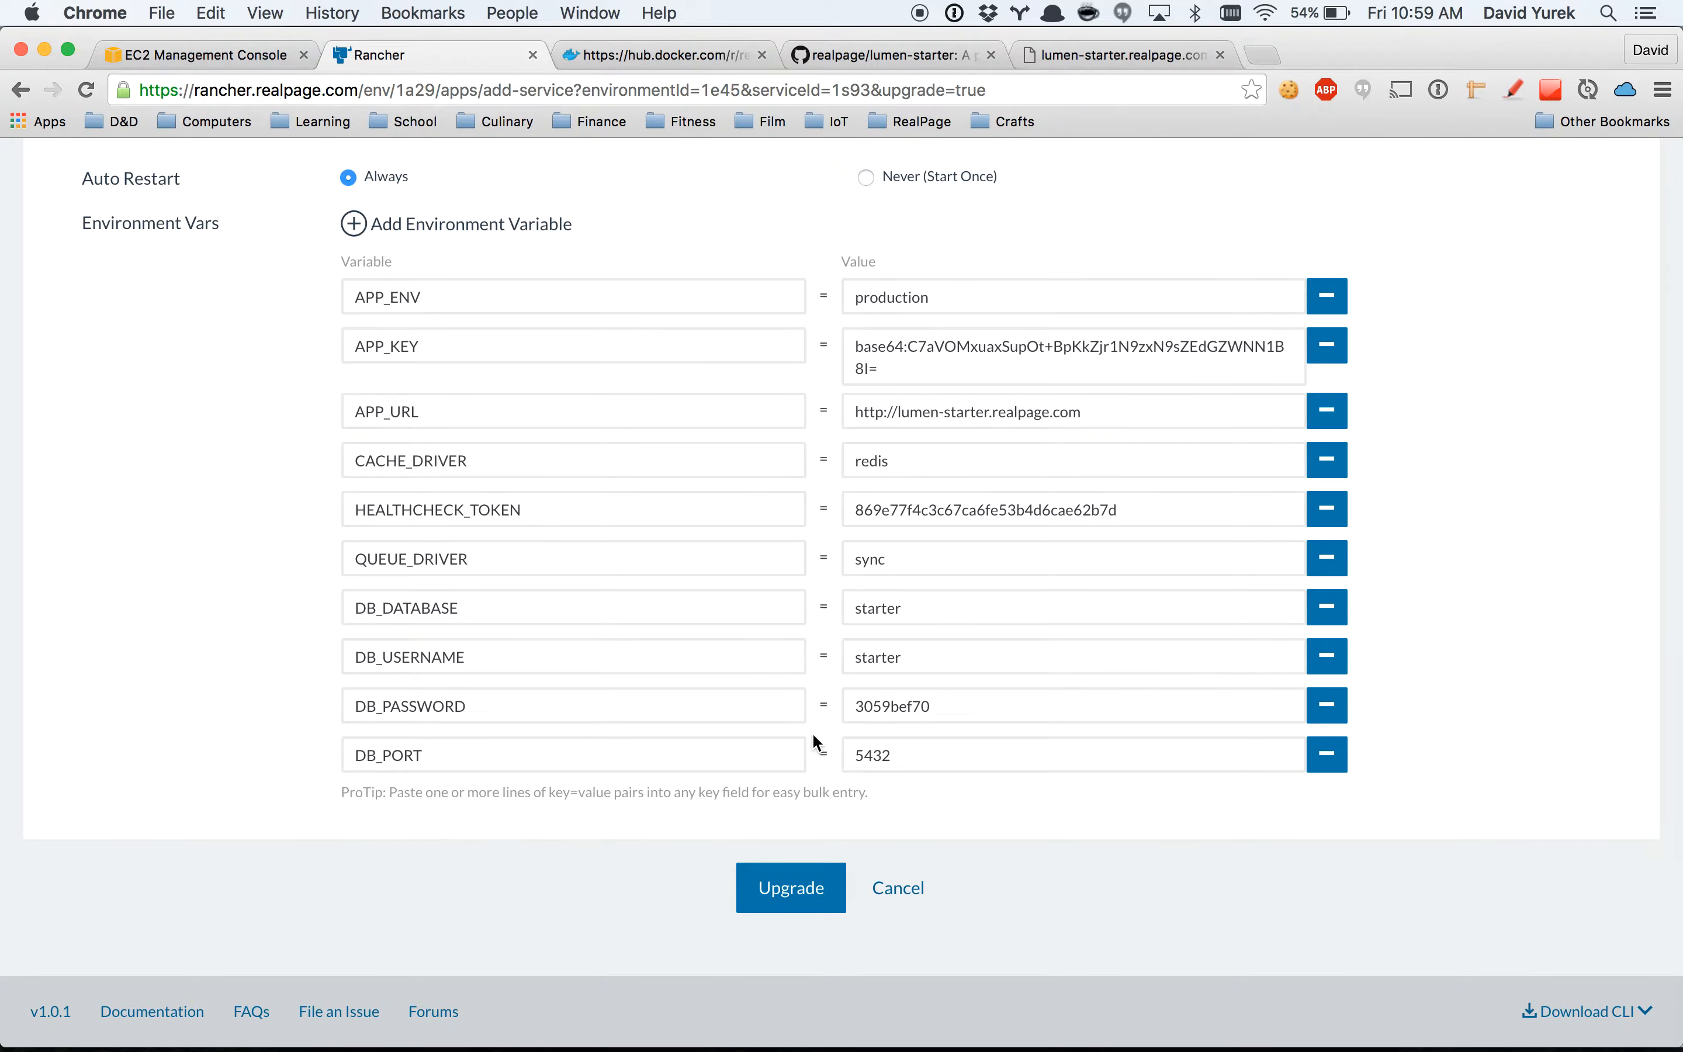
pyautogui.click(763, 888)
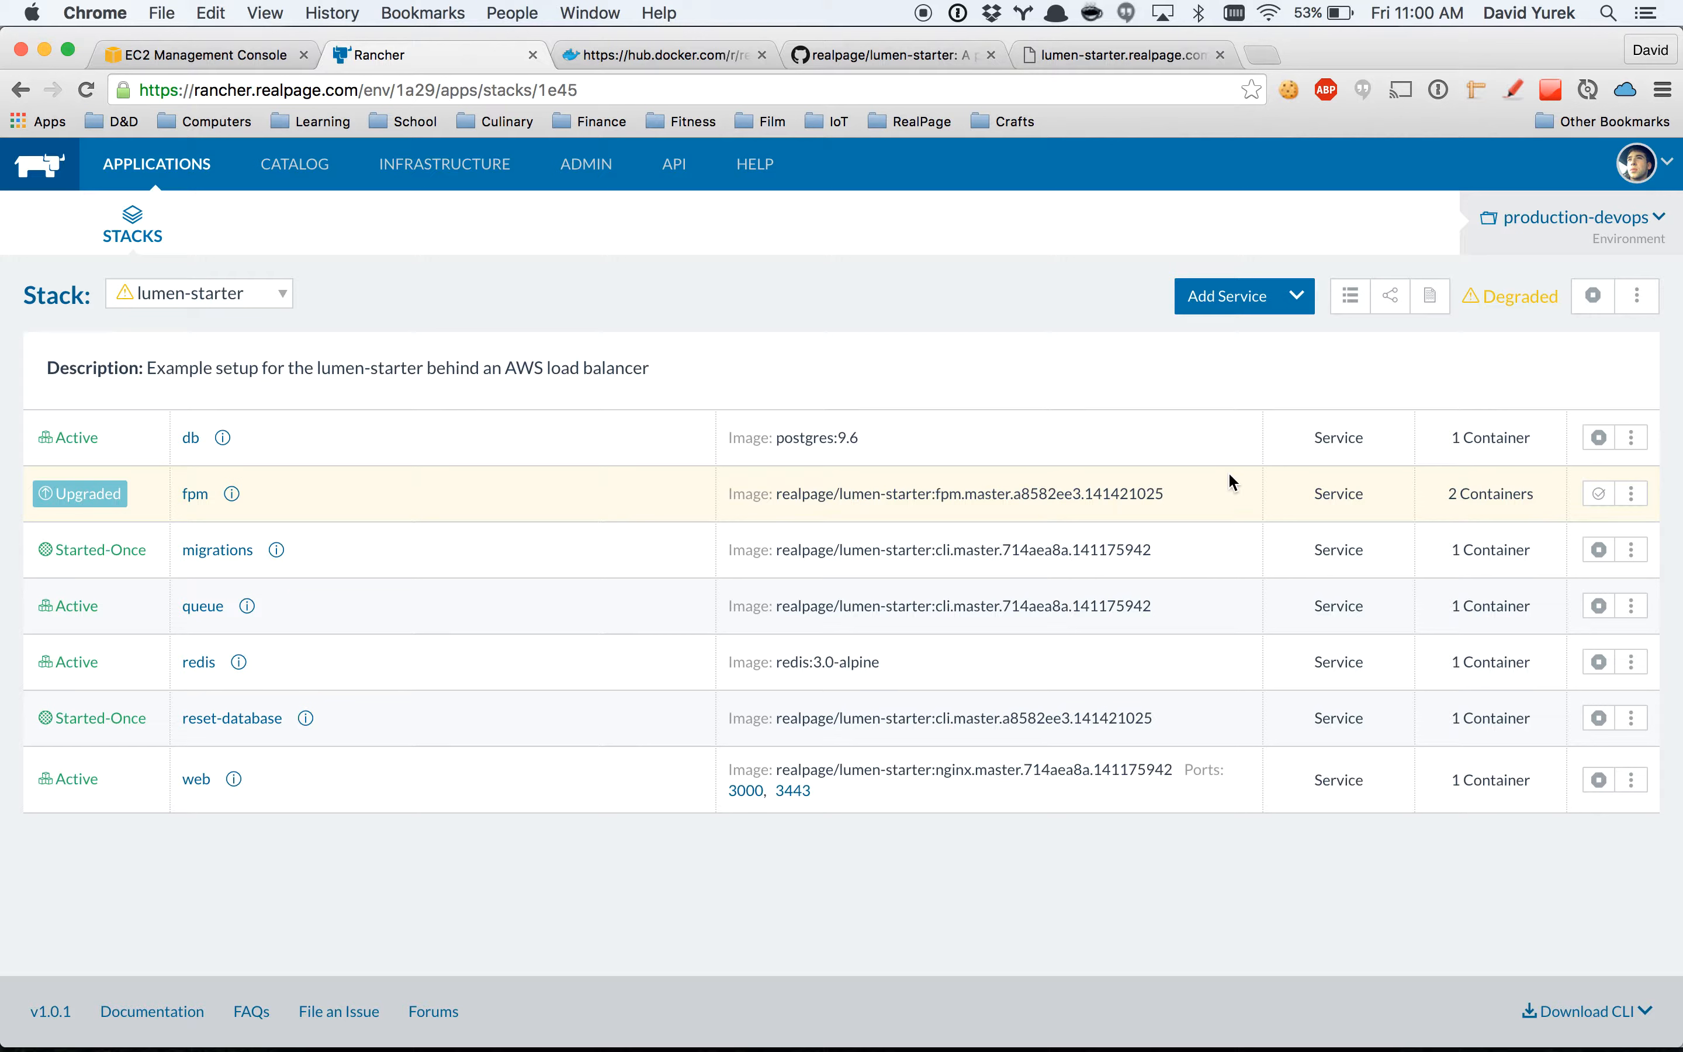
# Look at the follow-up actions offered for the upgraded fpm service without choosing one.
pyautogui.click(1632, 495)
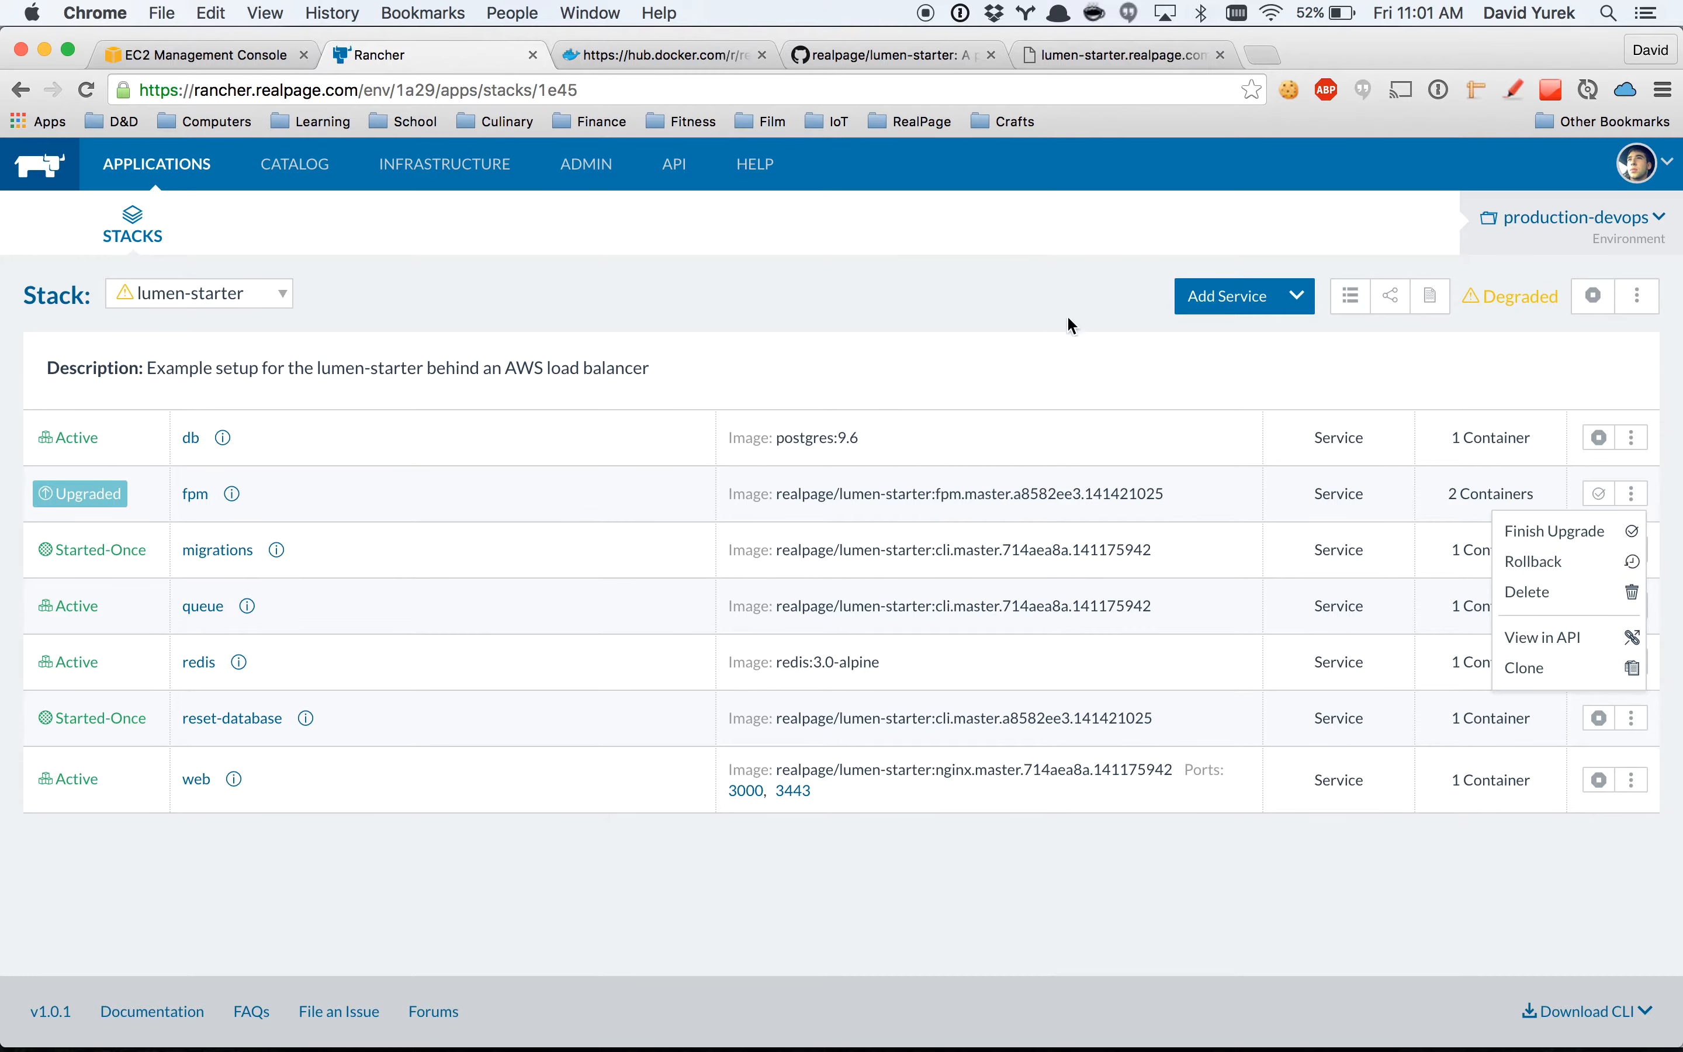
pyautogui.click(1079, 327)
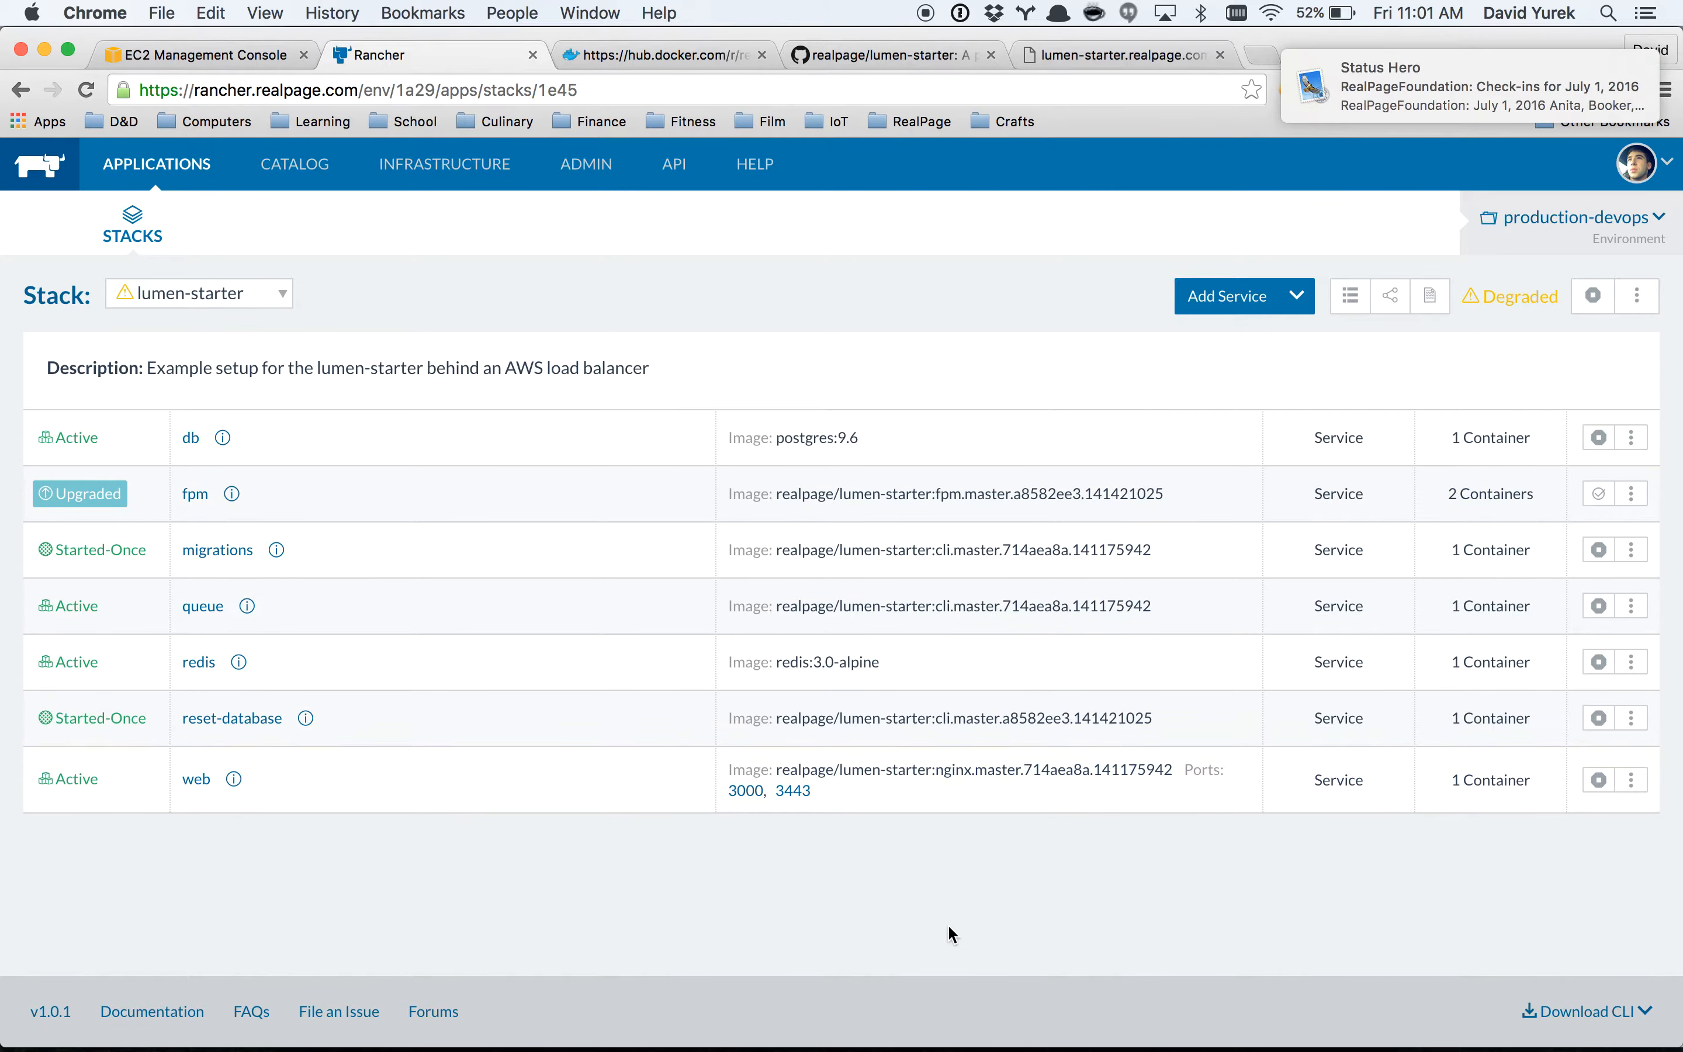
# Start an upgrade of the web service and set its image tag to nginx.master.a8582ee3.141421025, copied from Docker Hub.
pyautogui.click(1630, 780)
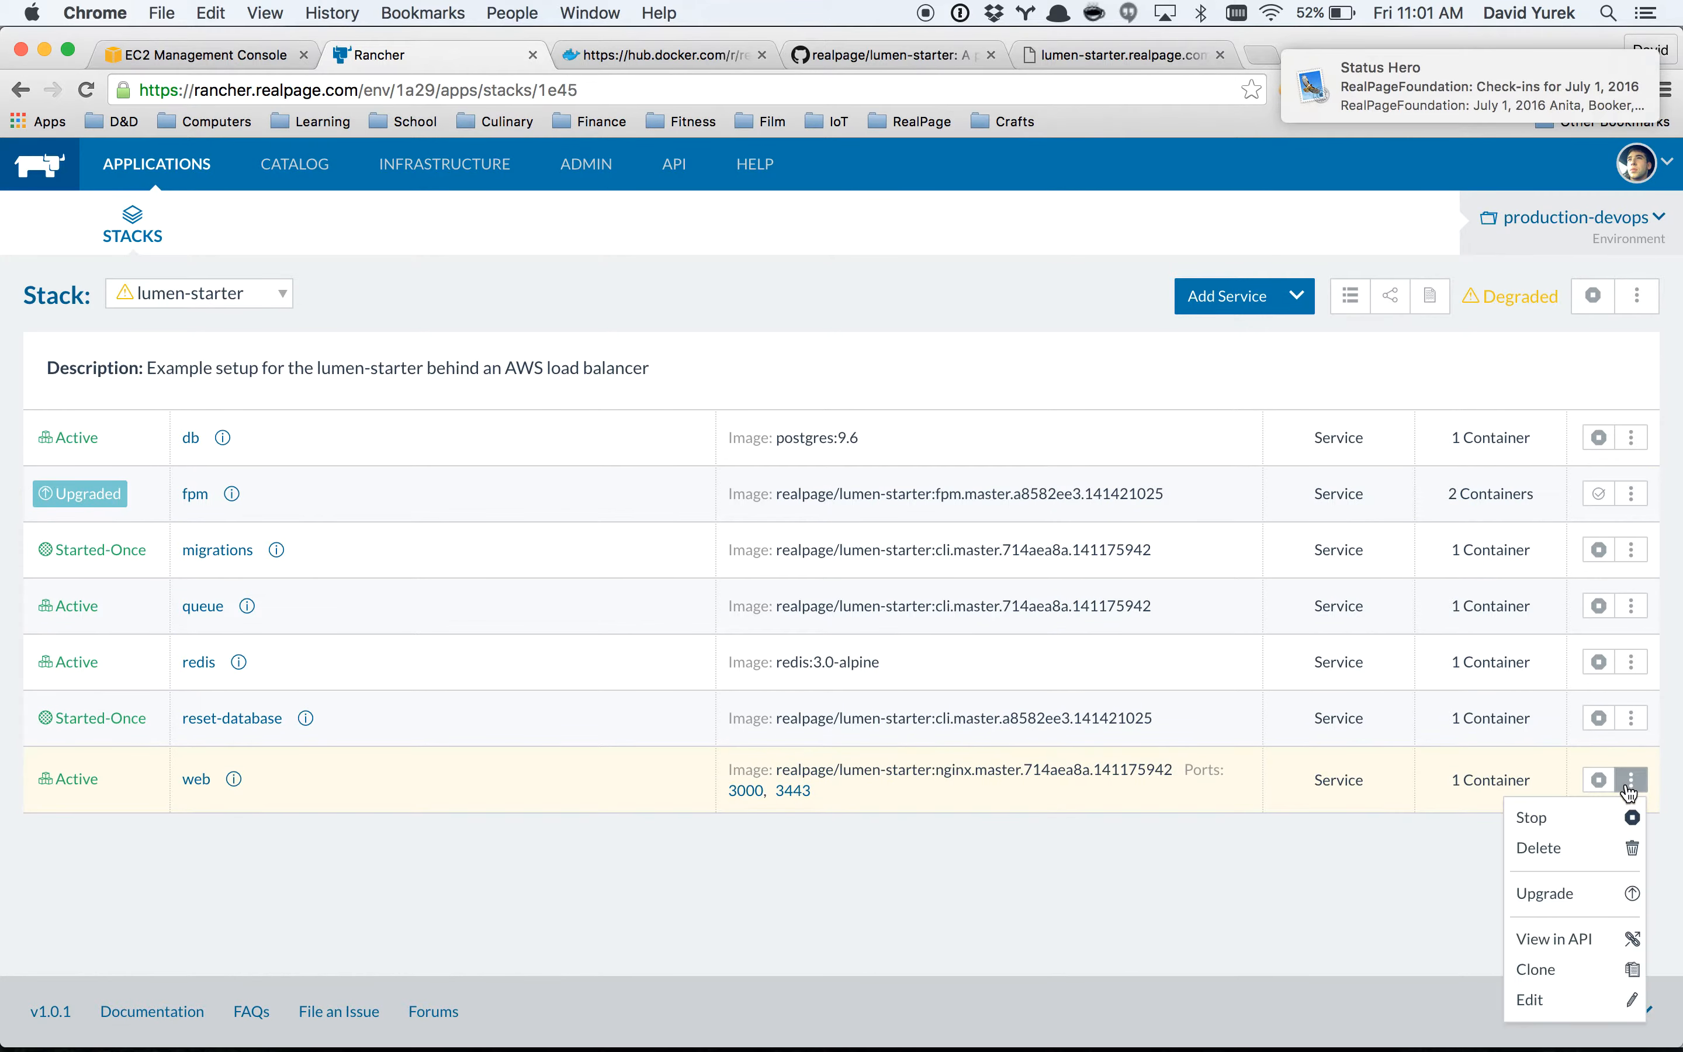
pyautogui.click(1563, 884)
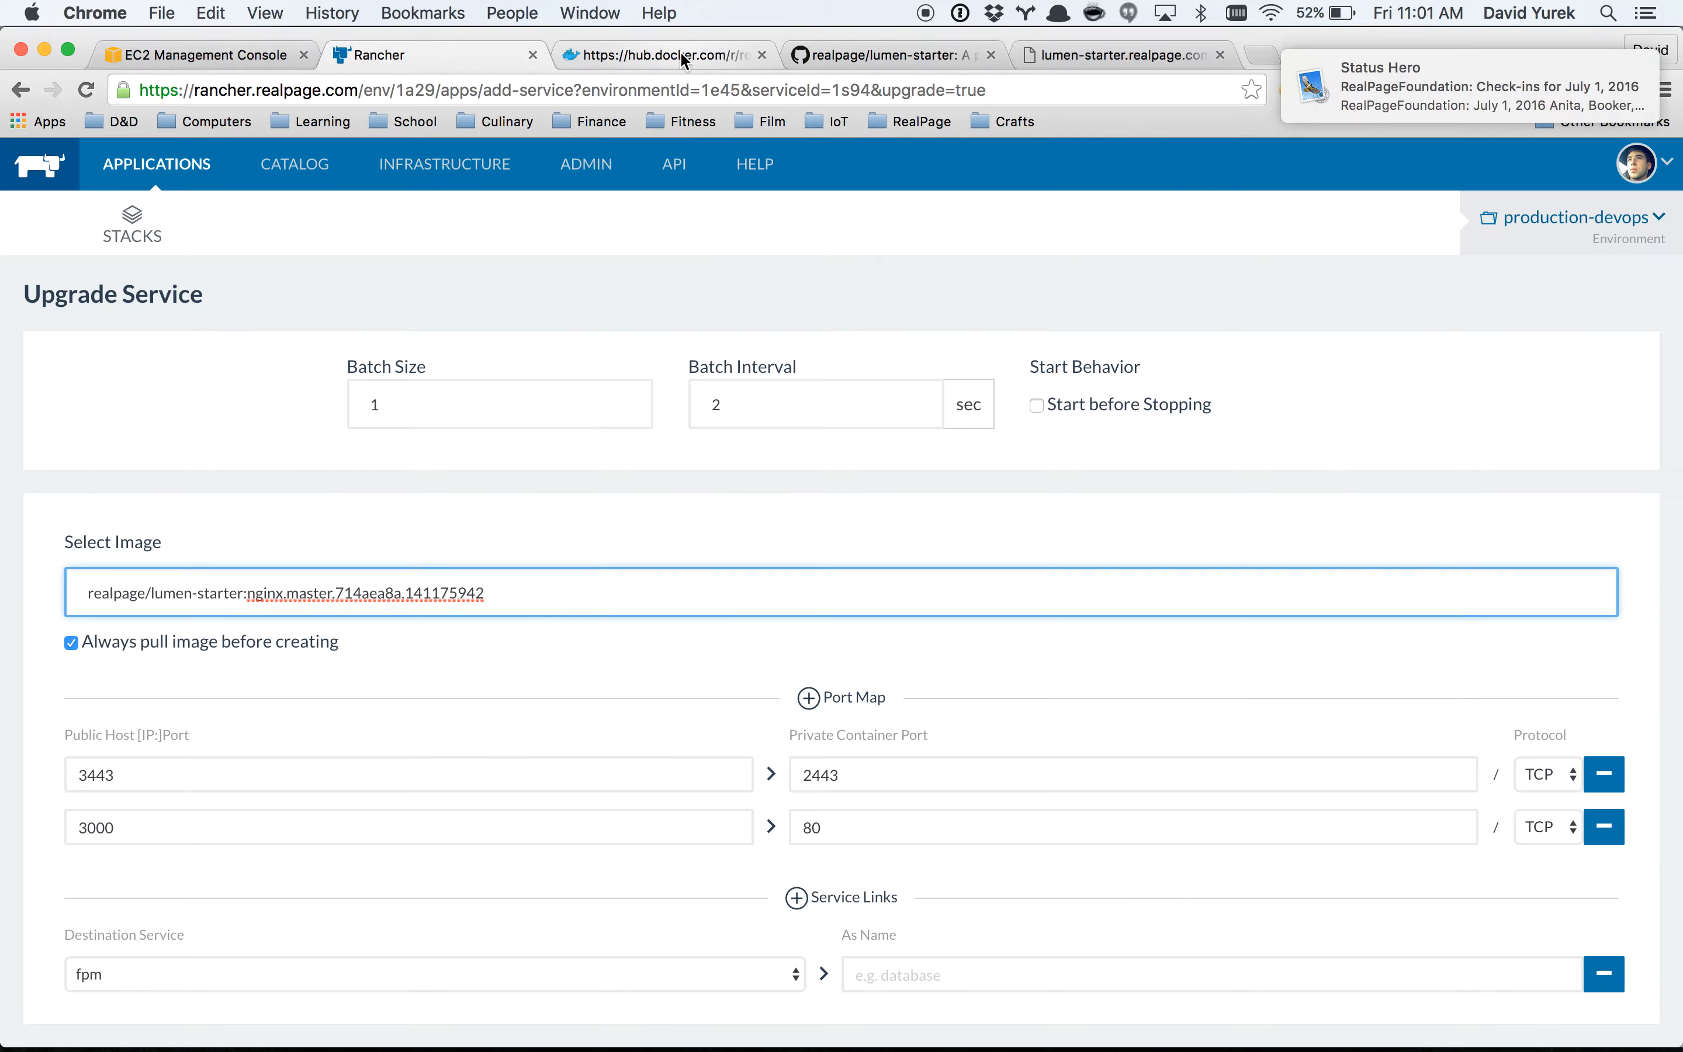
pyautogui.click(681, 55)
pyautogui.doubleClick(421, 562)
pyautogui.press('super+c')
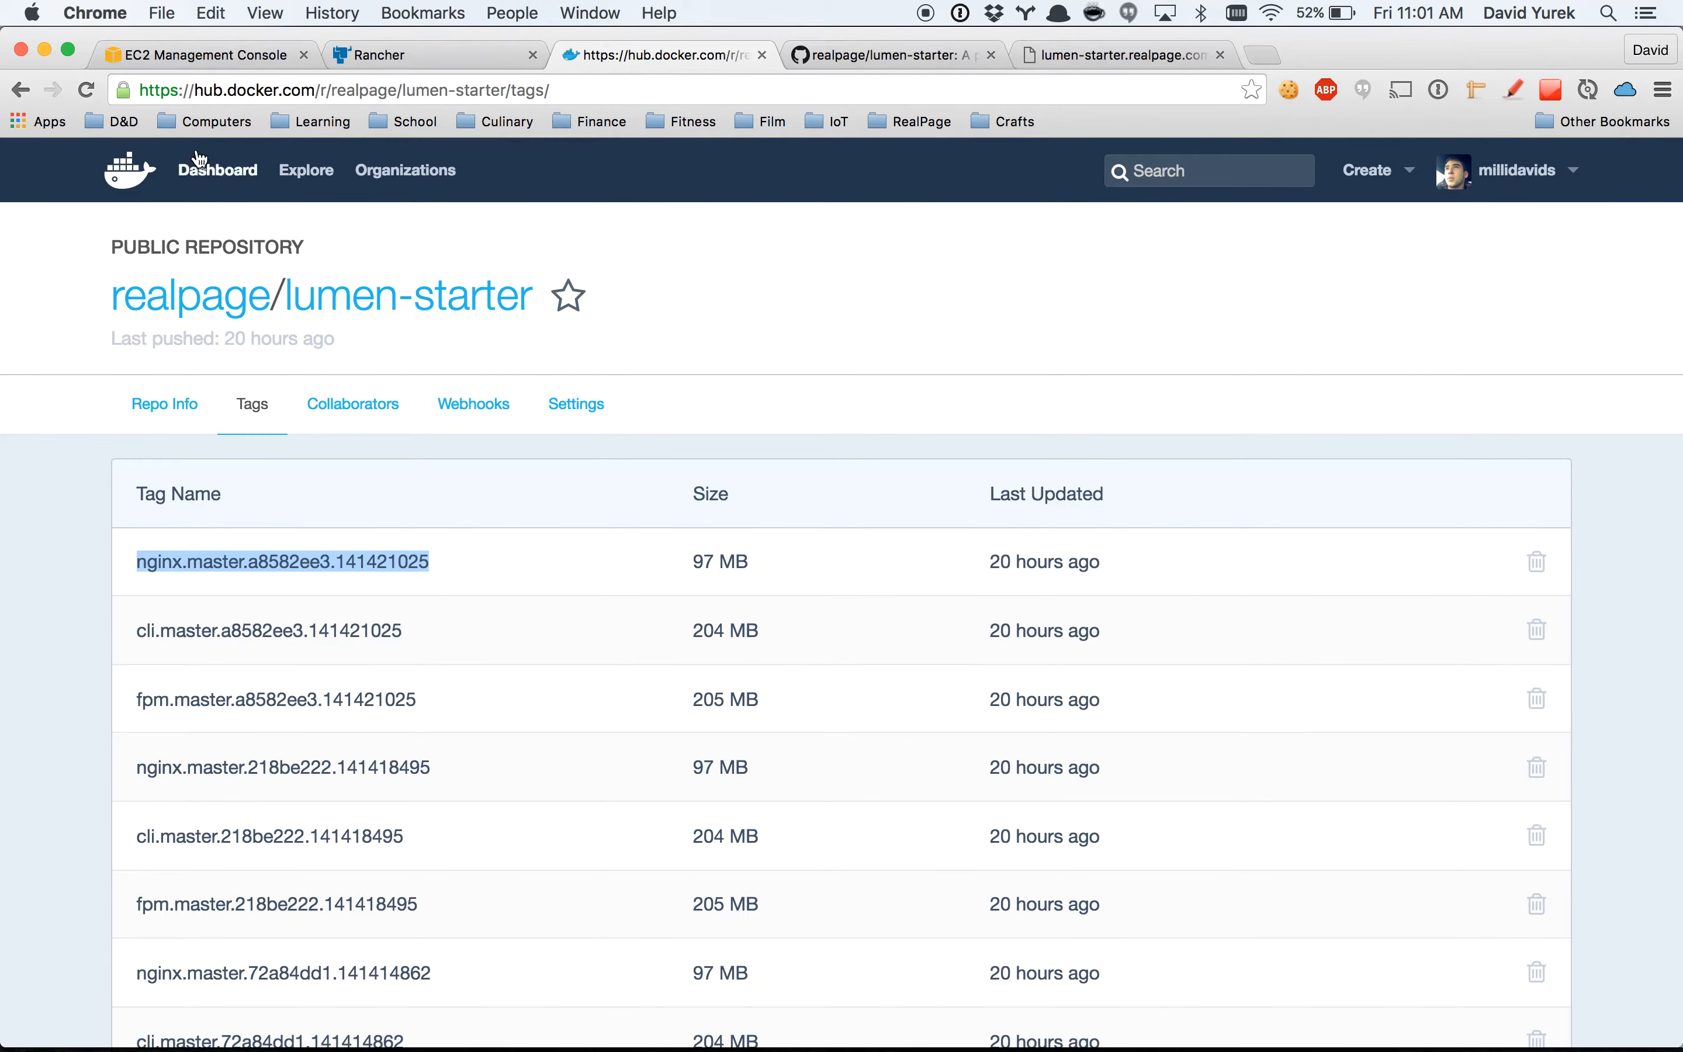
pyautogui.click(396, 51)
pyautogui.moveTo(509, 592); pyautogui.dragTo(248, 595)
pyautogui.press('super+v')
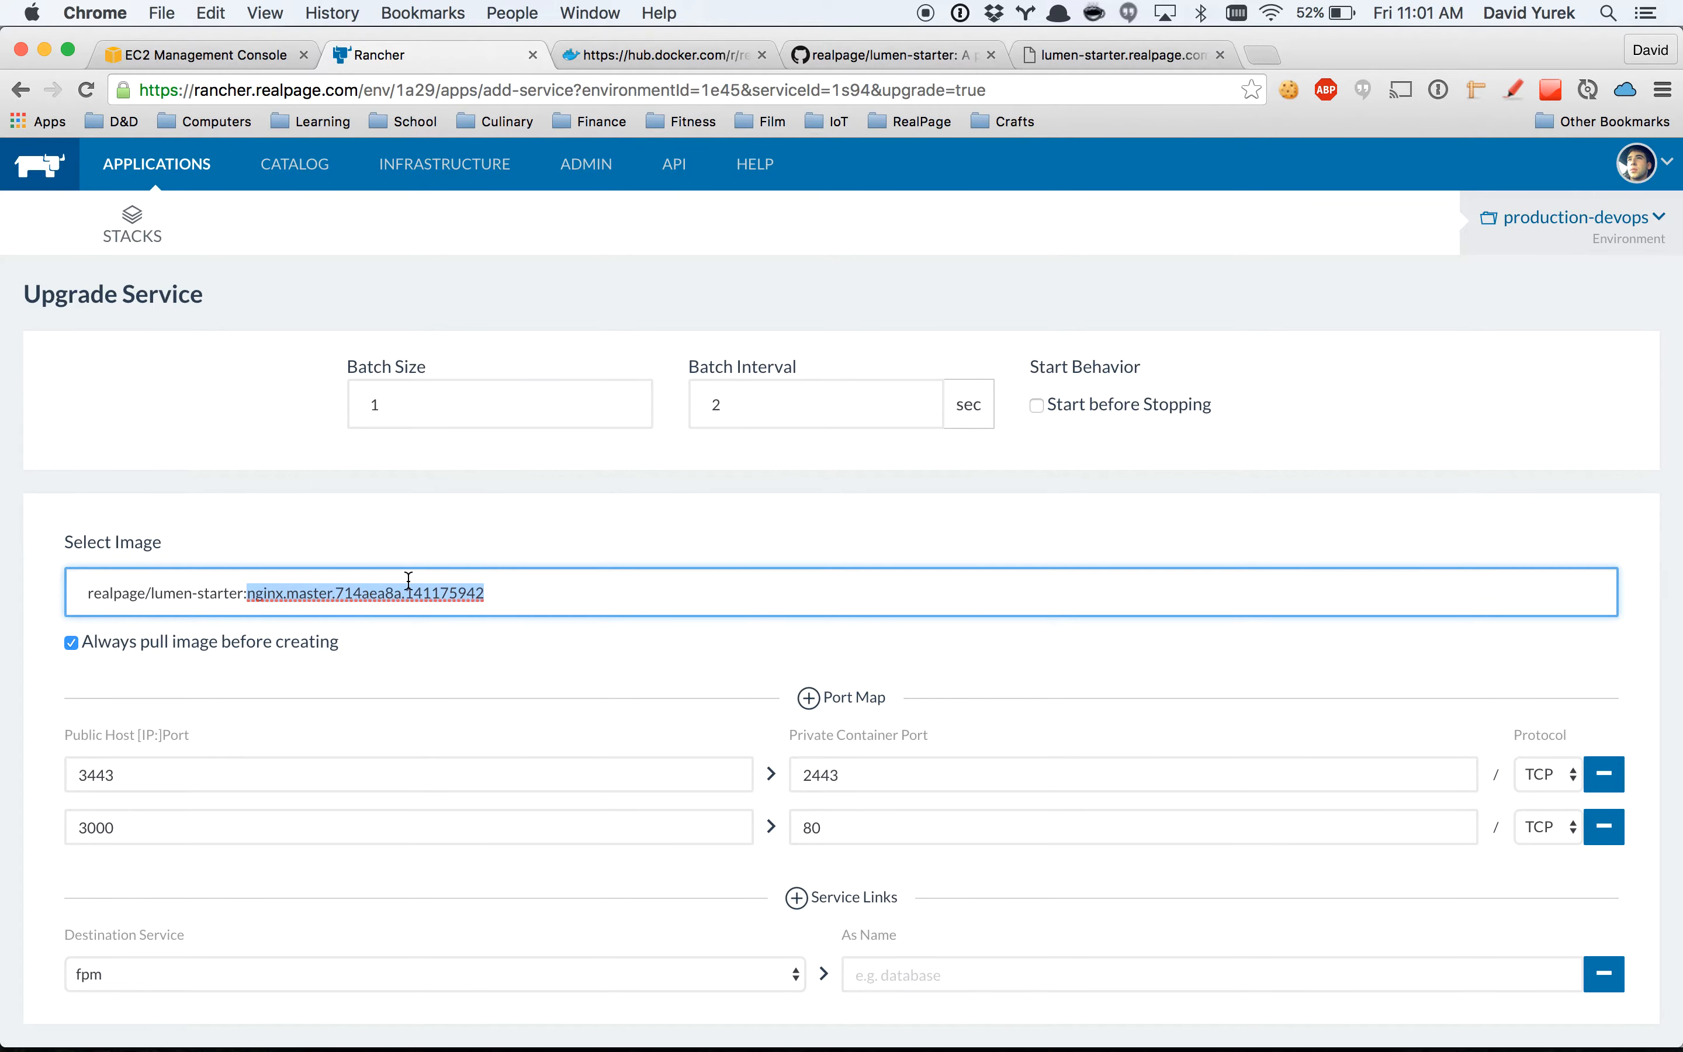
# Review the web service's port map and command settings, and run its upgrade.
pyautogui.scroll(-5, 407, 584)
pyautogui.scroll(-5, 409, 581)
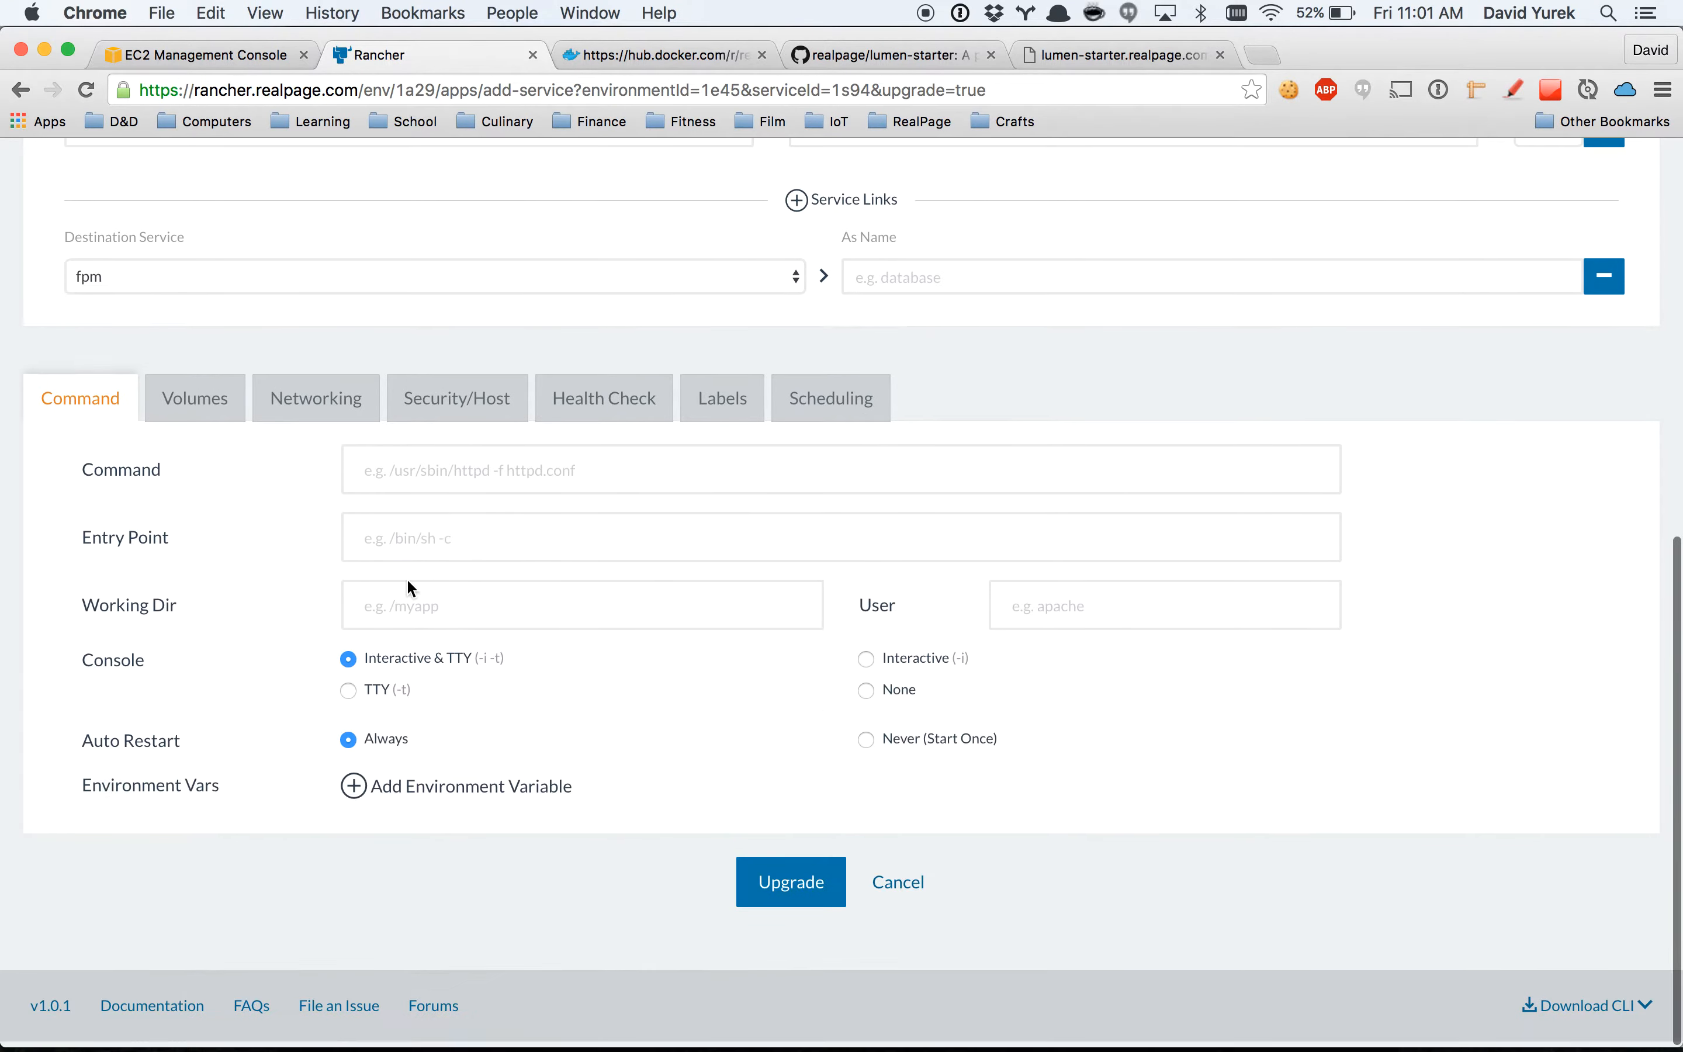
pyautogui.scroll(5, 413, 555)
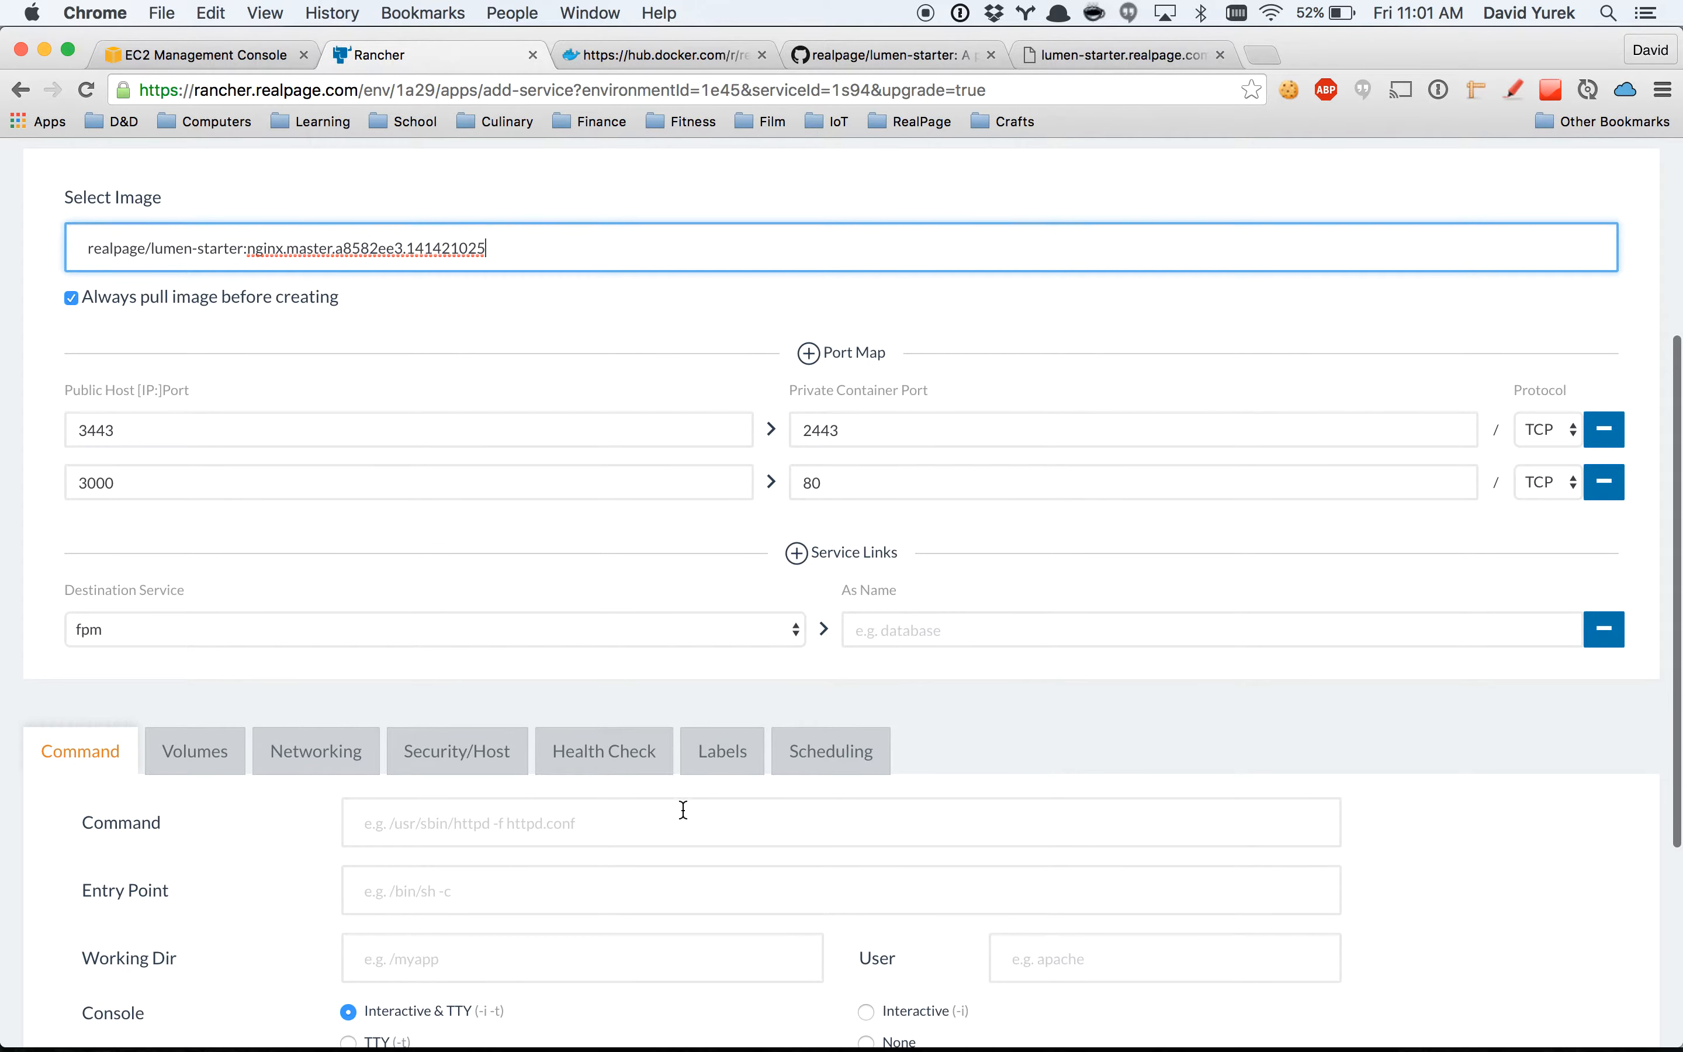
pyautogui.scroll(-5, 768, 721)
pyautogui.click(797, 893)
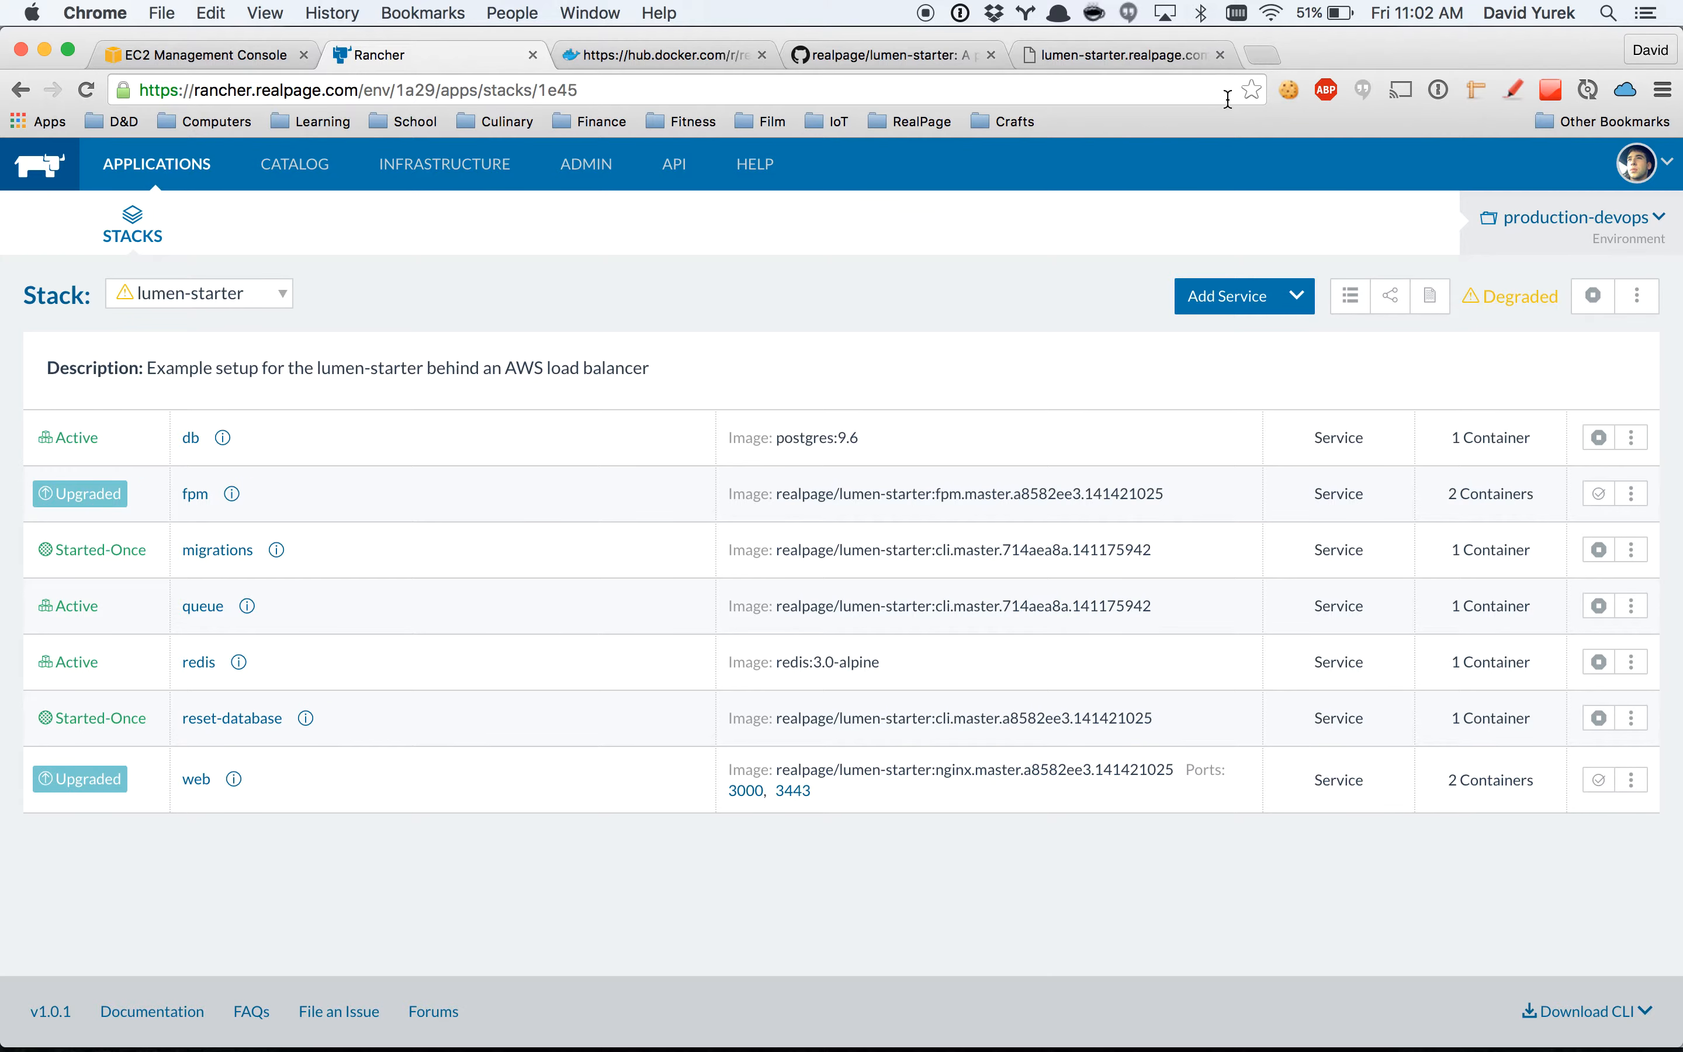
# Reload lumen-starter.realpage.com to check the upgraded application, and return to the stack in Rancher.
pyautogui.click(1163, 59)
pyautogui.click(87, 90)
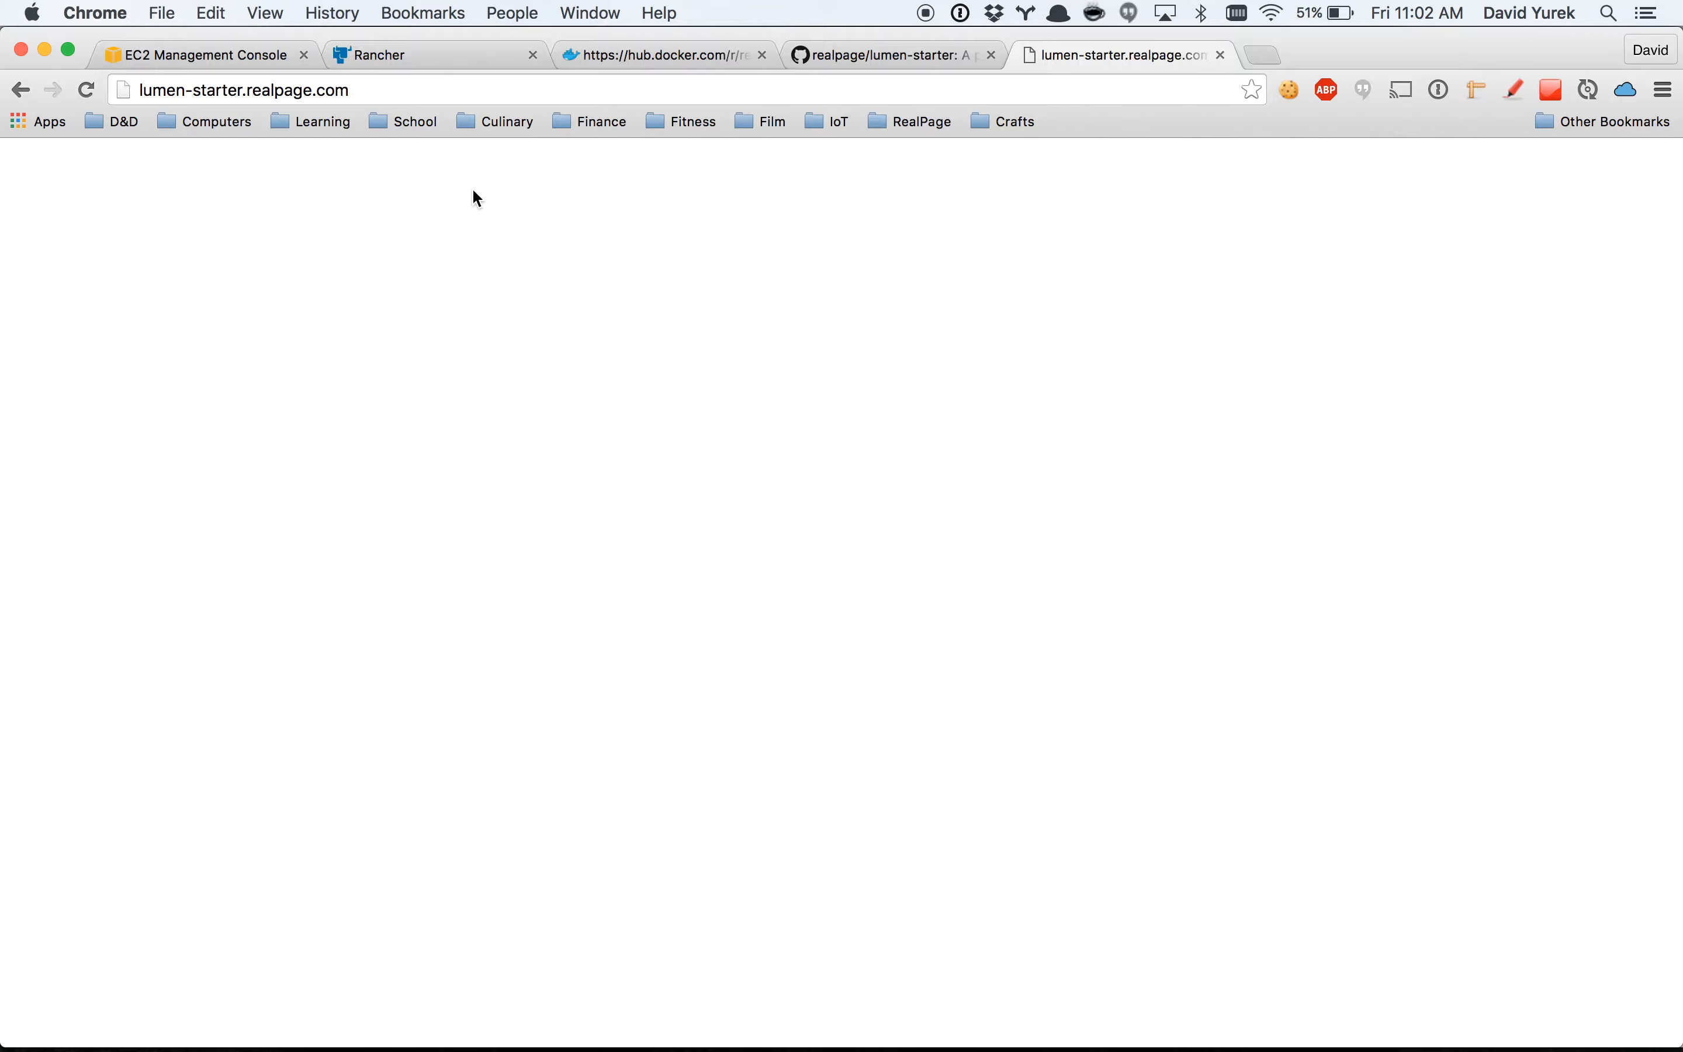
pyautogui.click(489, 54)
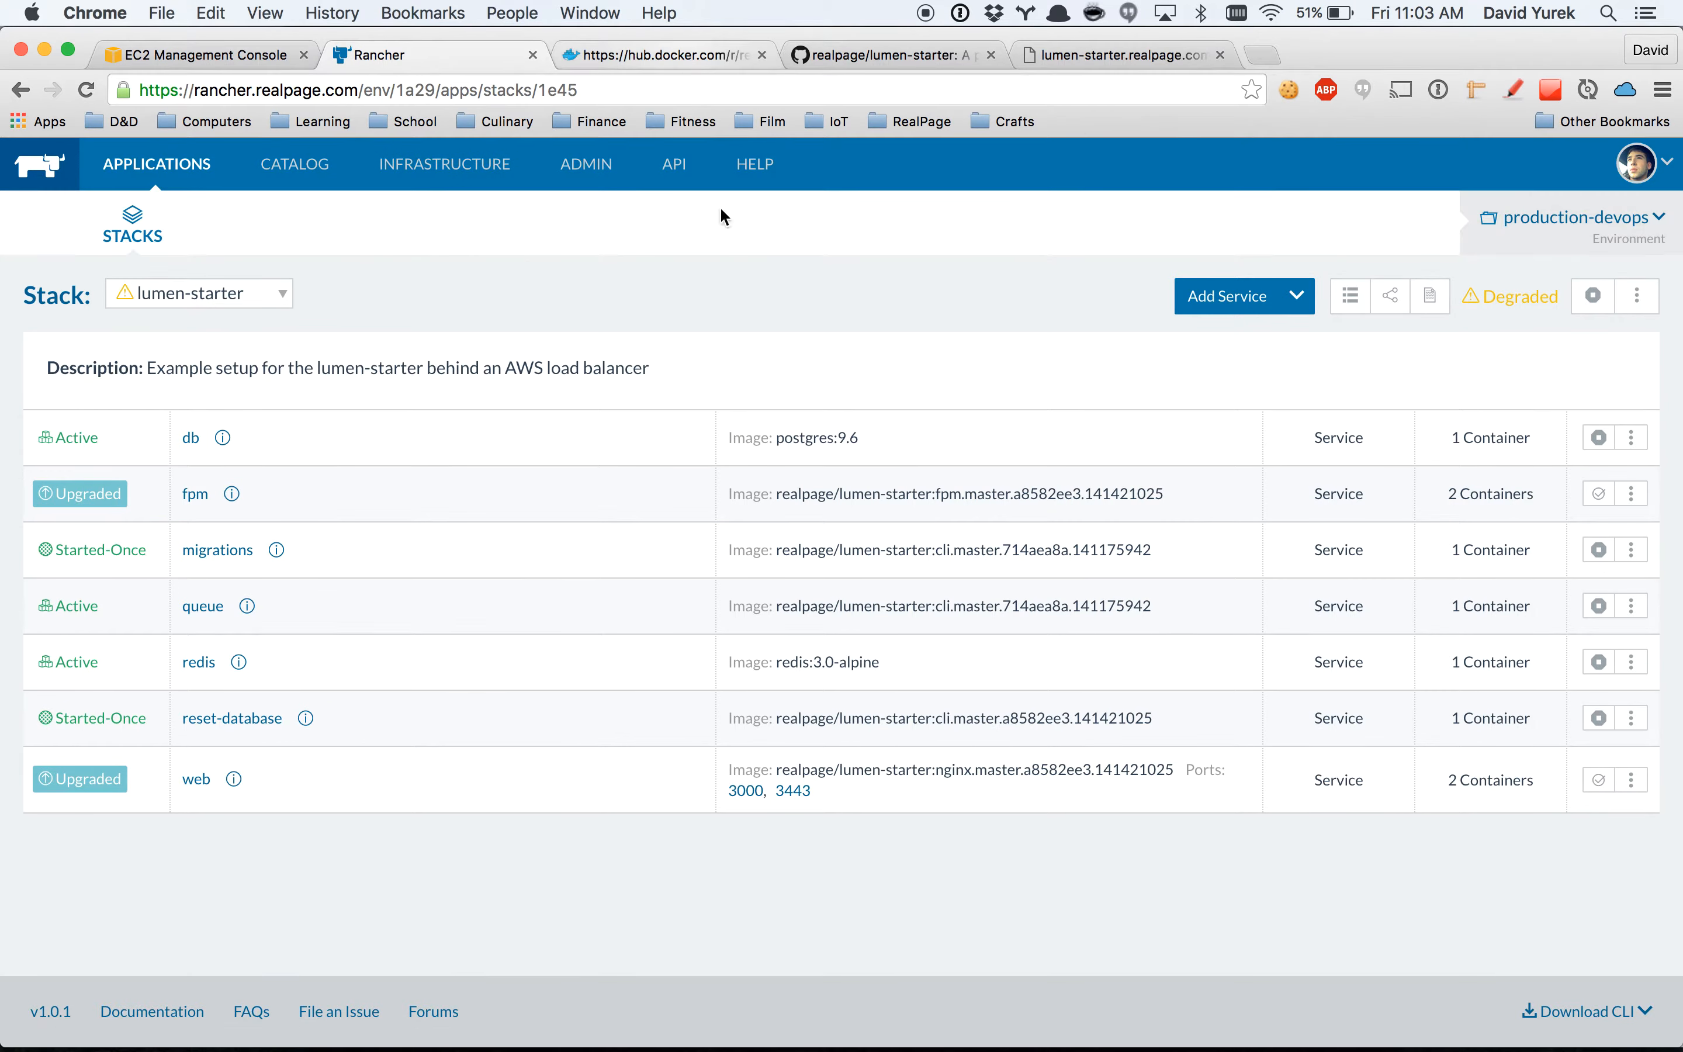
# Start an upgrade of the migrations service and set its image tag to cli.master.a8582ee3.141421025, copied from Docker Hub.
pyautogui.click(1633, 556)
pyautogui.click(1556, 664)
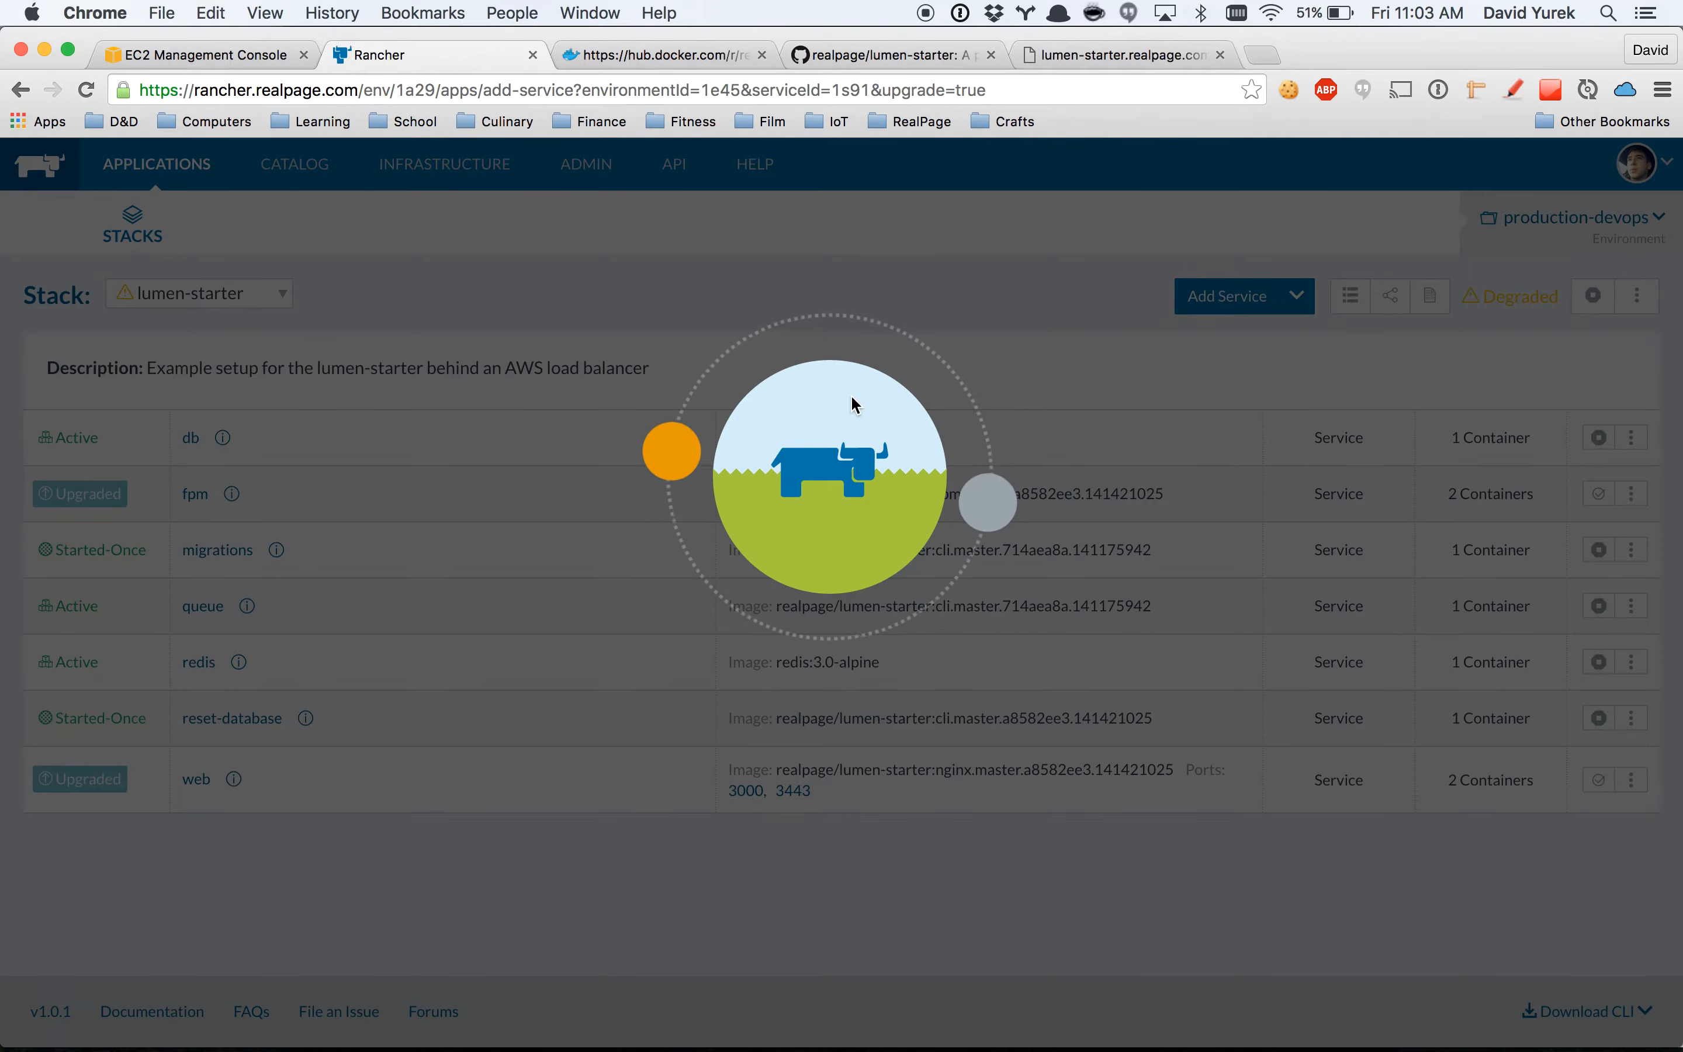
pyautogui.click(688, 55)
pyautogui.moveTo(420, 609); pyautogui.dragTo(150, 606)
pyautogui.press('super+c')
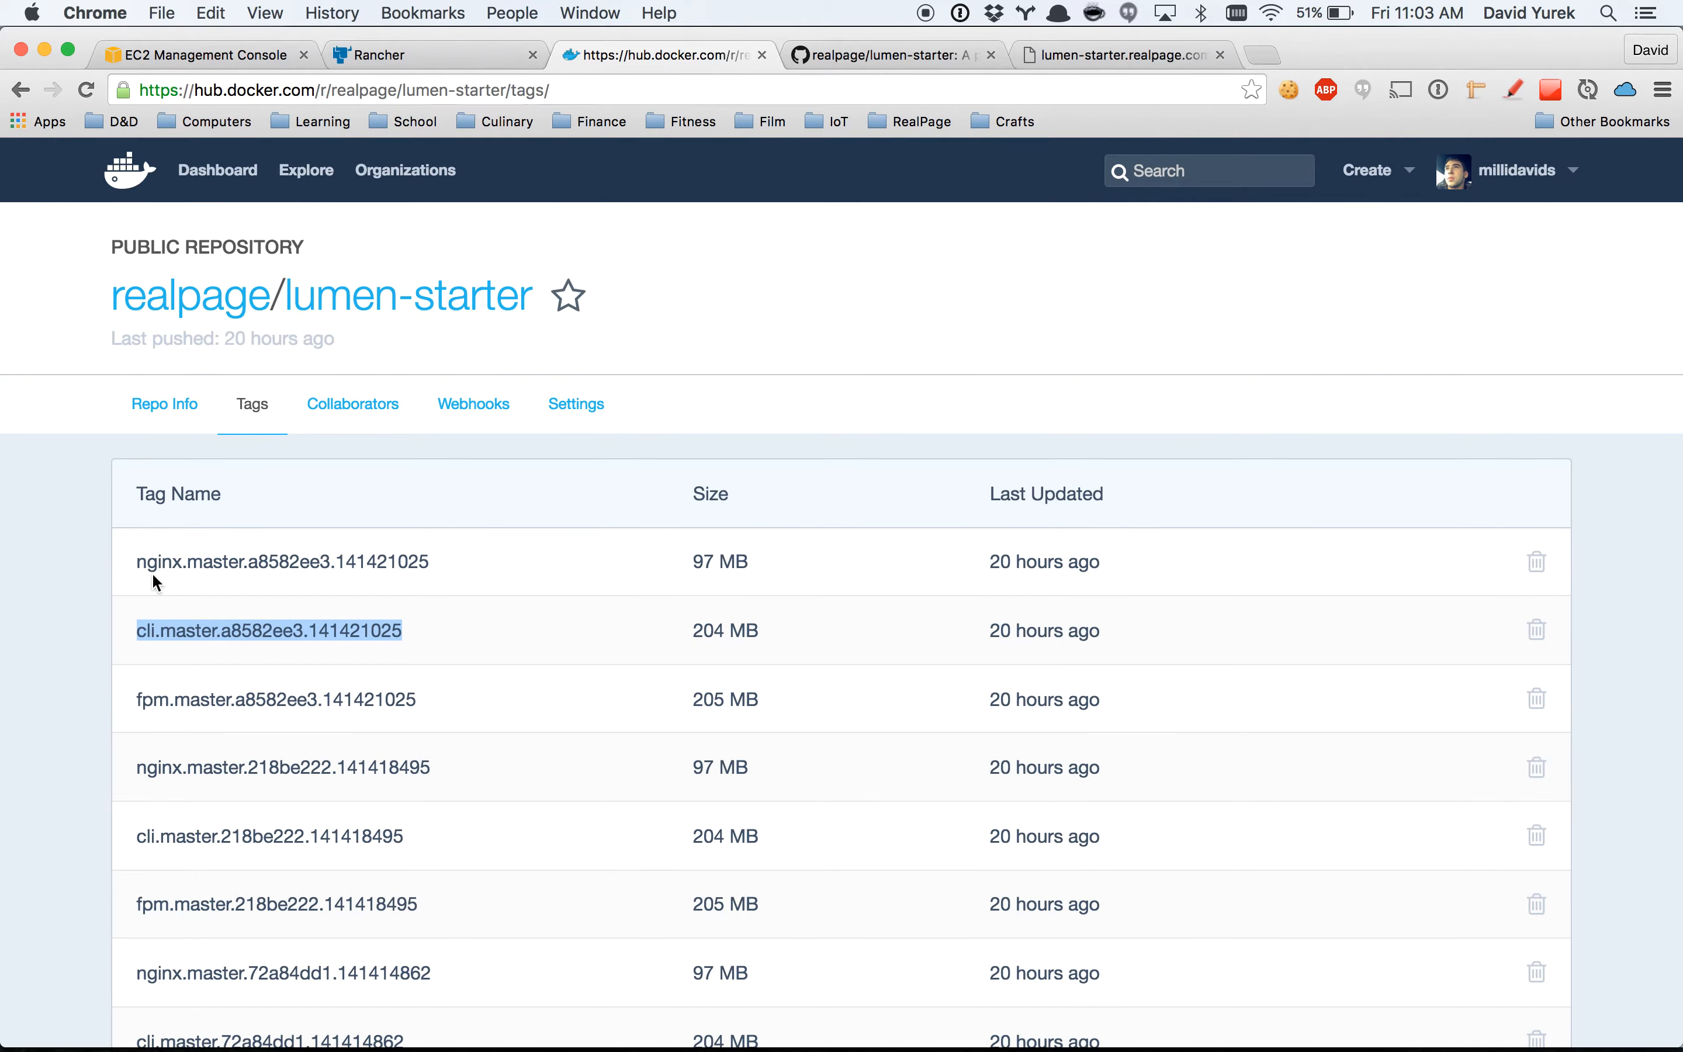
pyautogui.click(417, 70)
pyautogui.moveTo(476, 586); pyautogui.dragTo(250, 596)
pyautogui.press('super+v')
# Review the migrations service's command, auto restart option and environment variables, and run its upgrade.
pyautogui.scroll(-6, 425, 647)
pyautogui.scroll(-3, 424, 644)
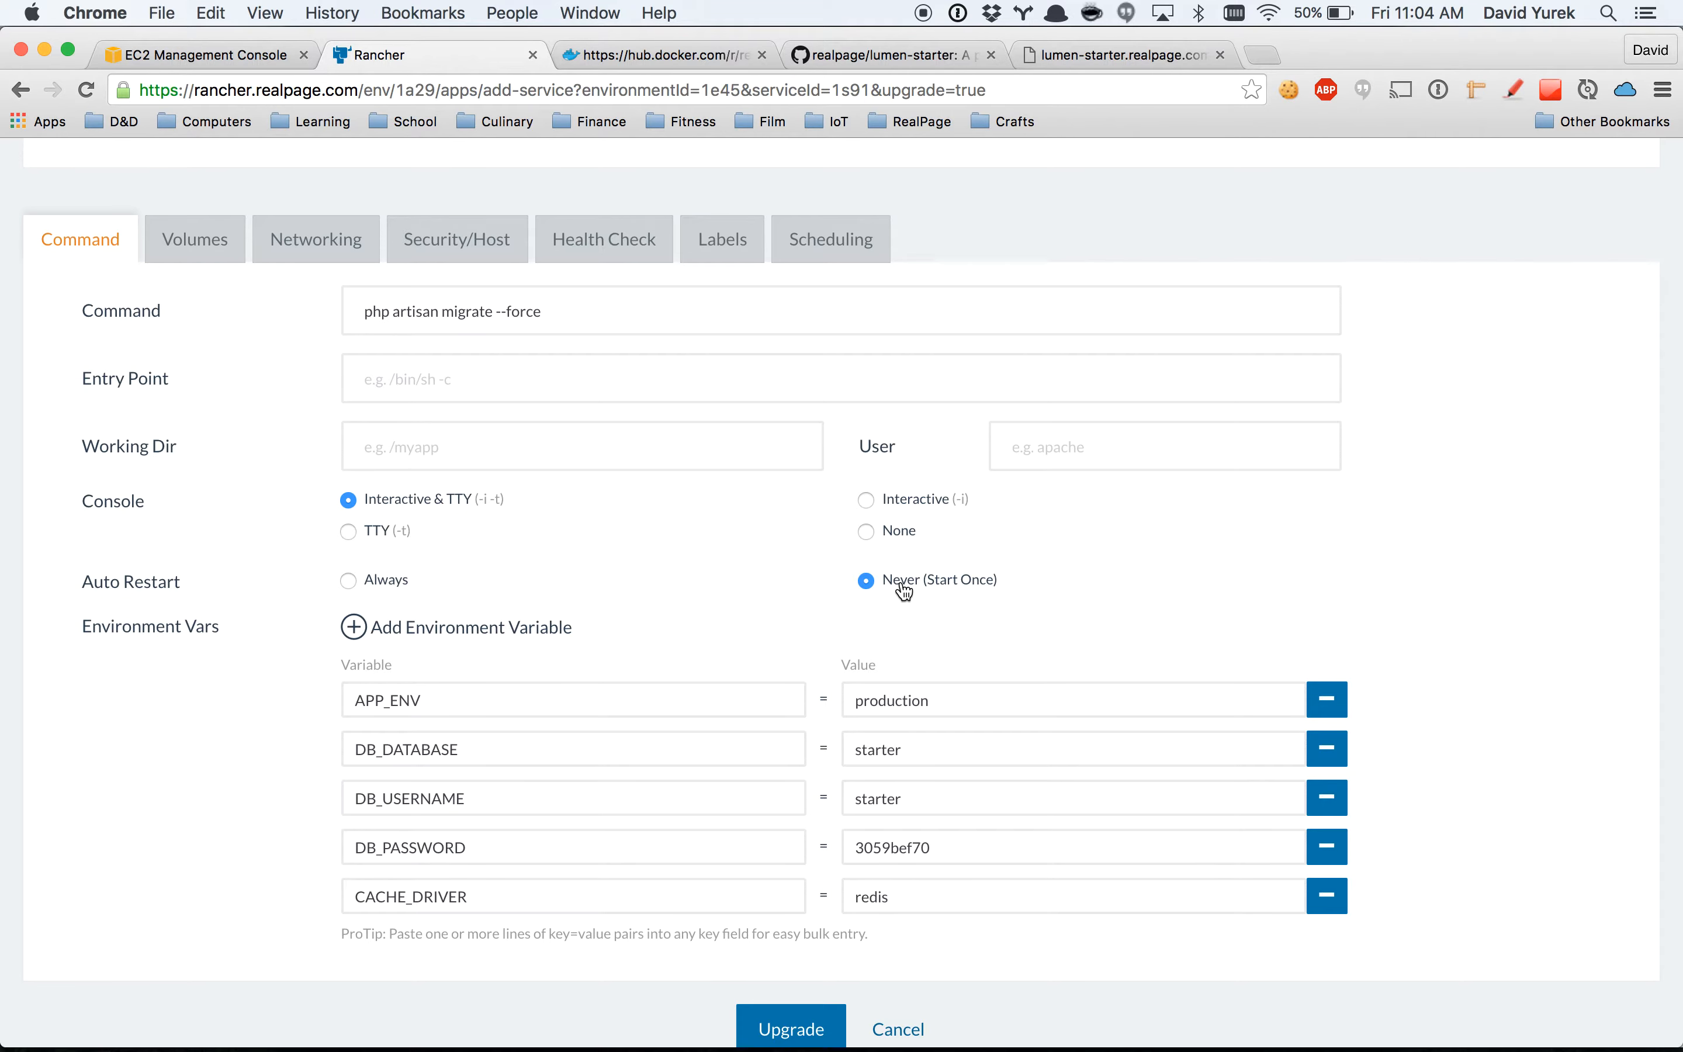
pyautogui.scroll(-4, 783, 822)
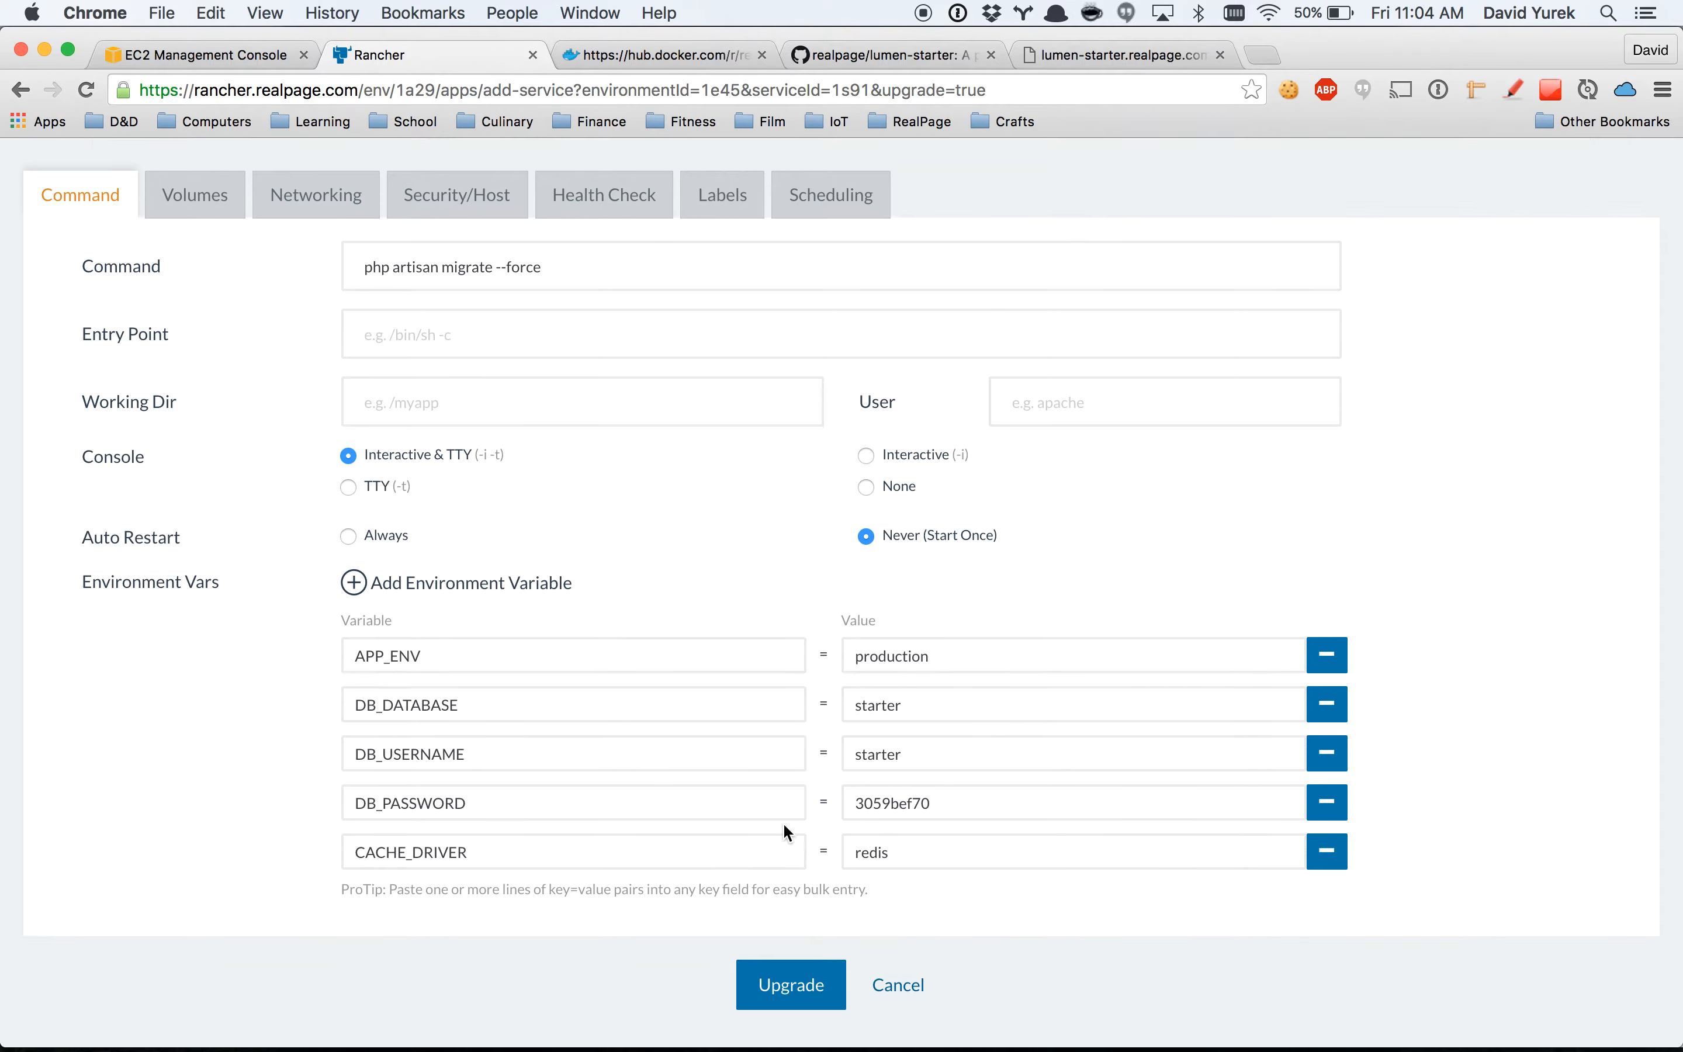
pyautogui.click(773, 887)
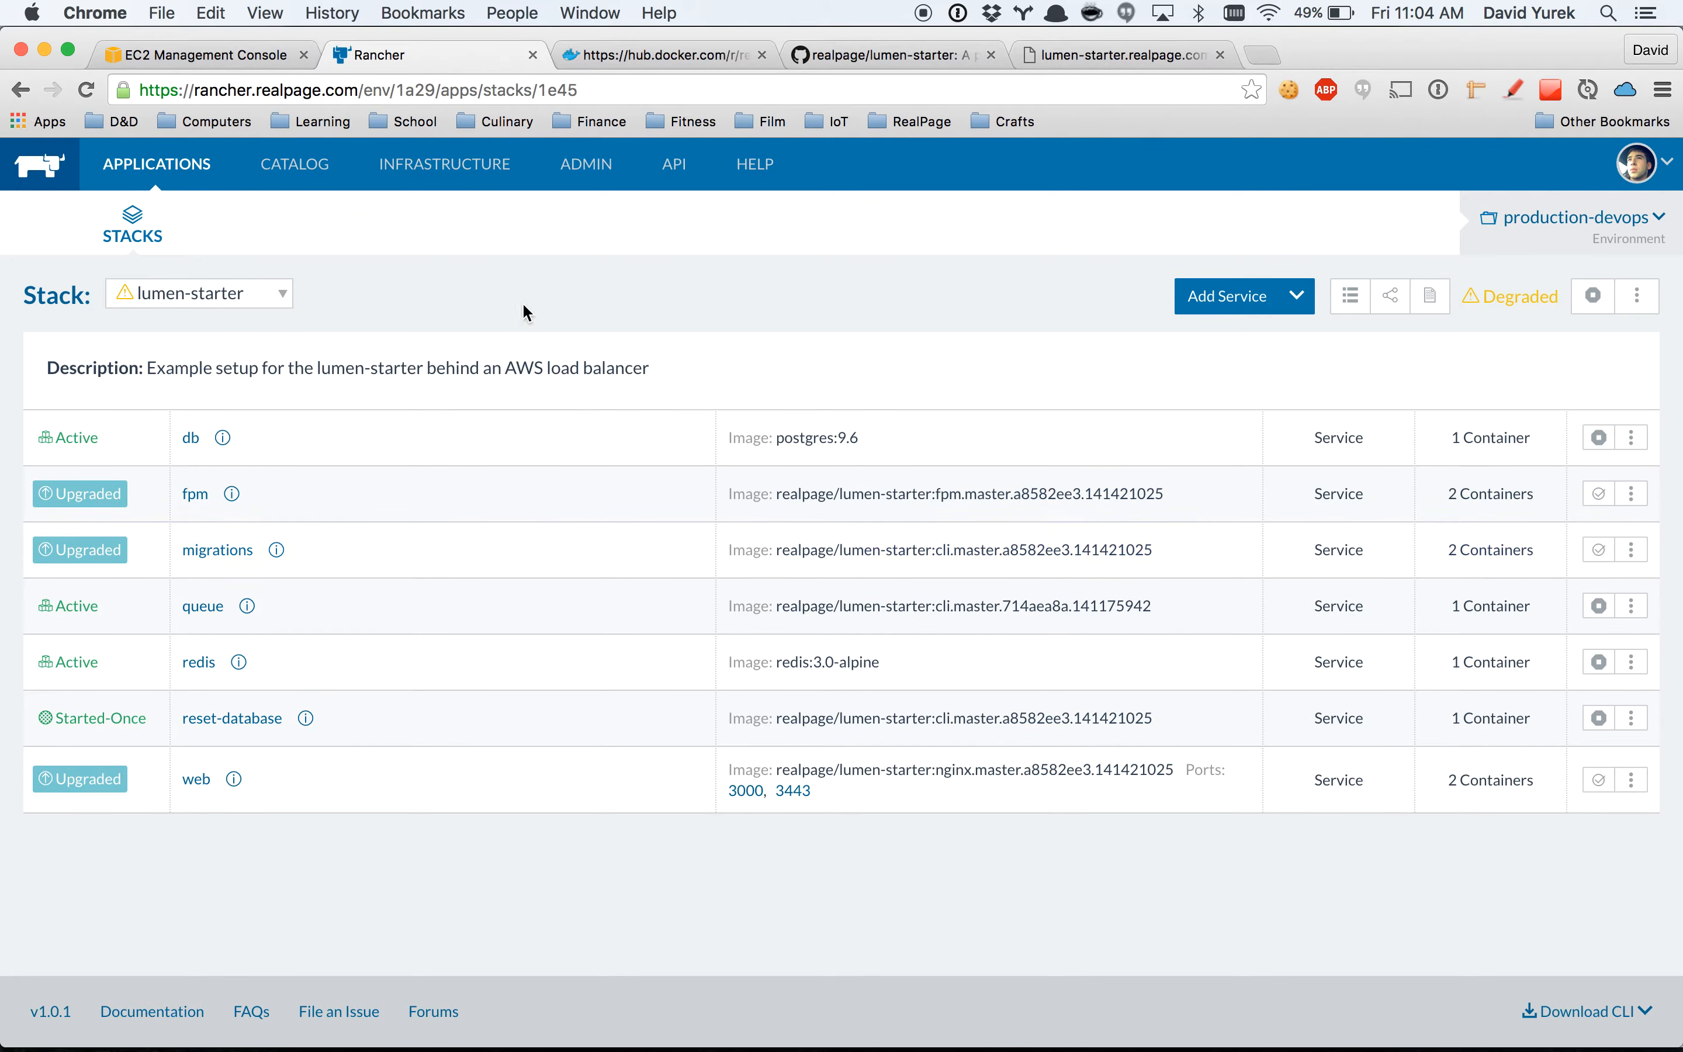
# Reload lumen-starter.realpage.com and check the response the live application returns after the migrations upgrade.
pyautogui.click(1069, 59)
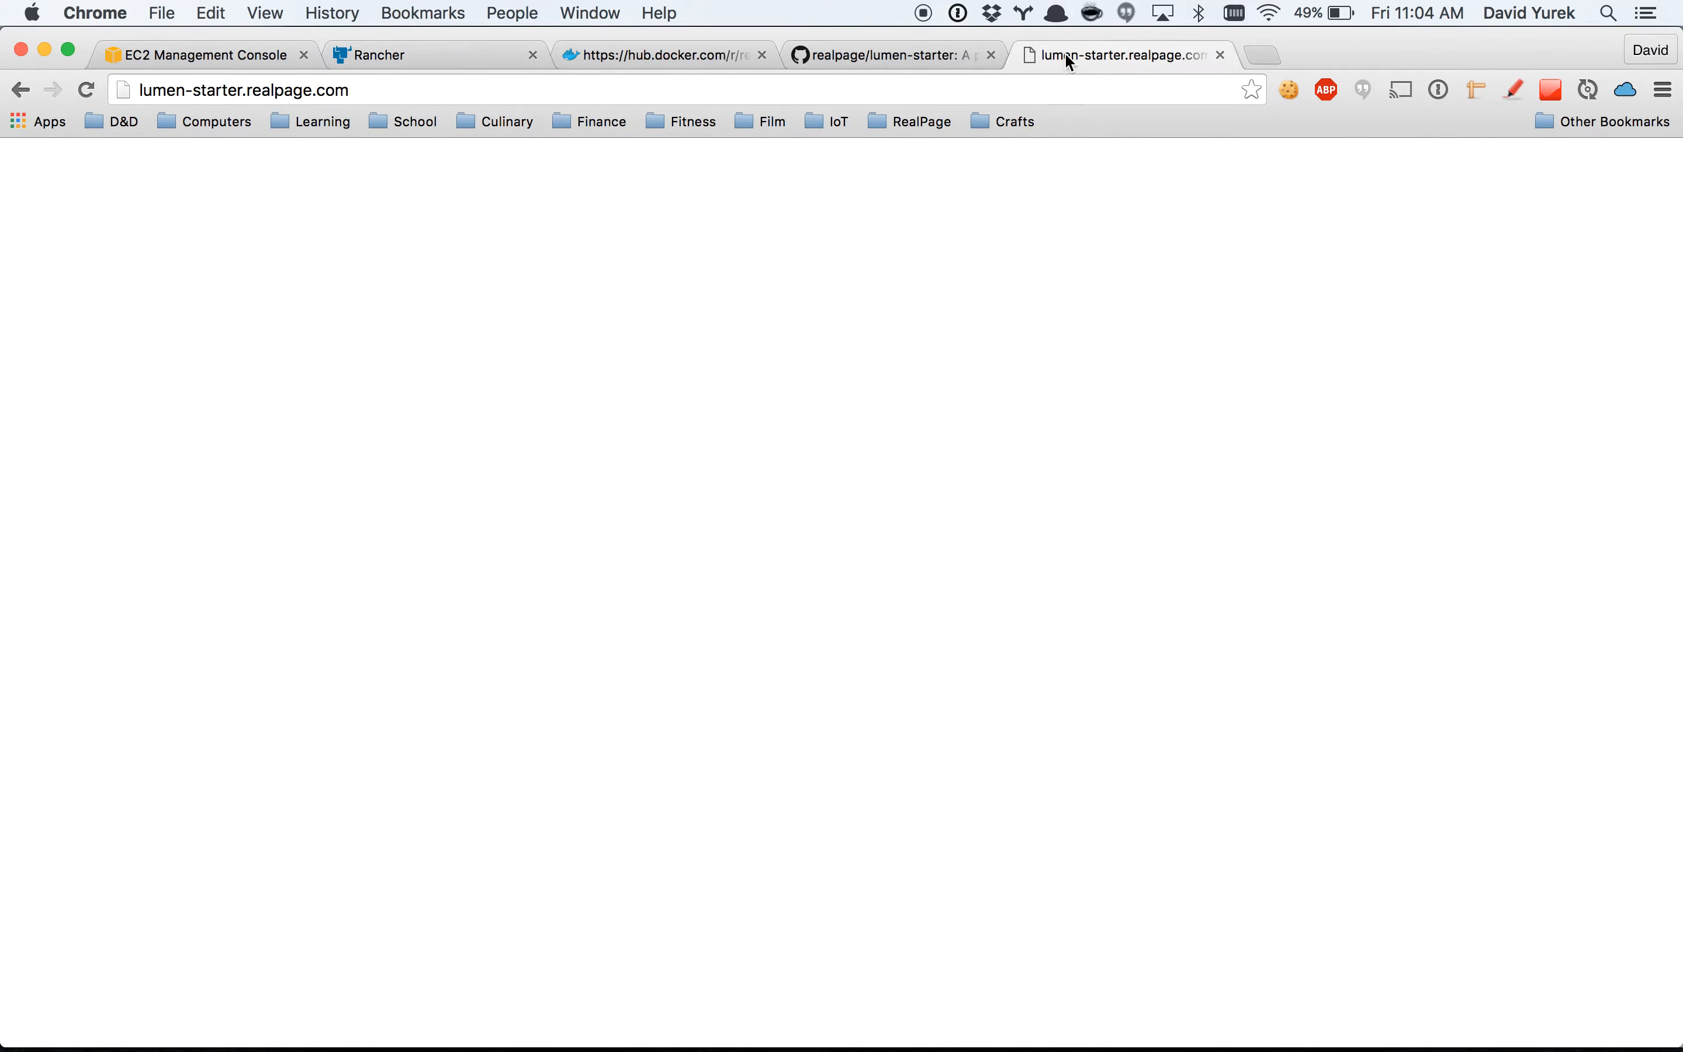
pyautogui.click(73, 95)
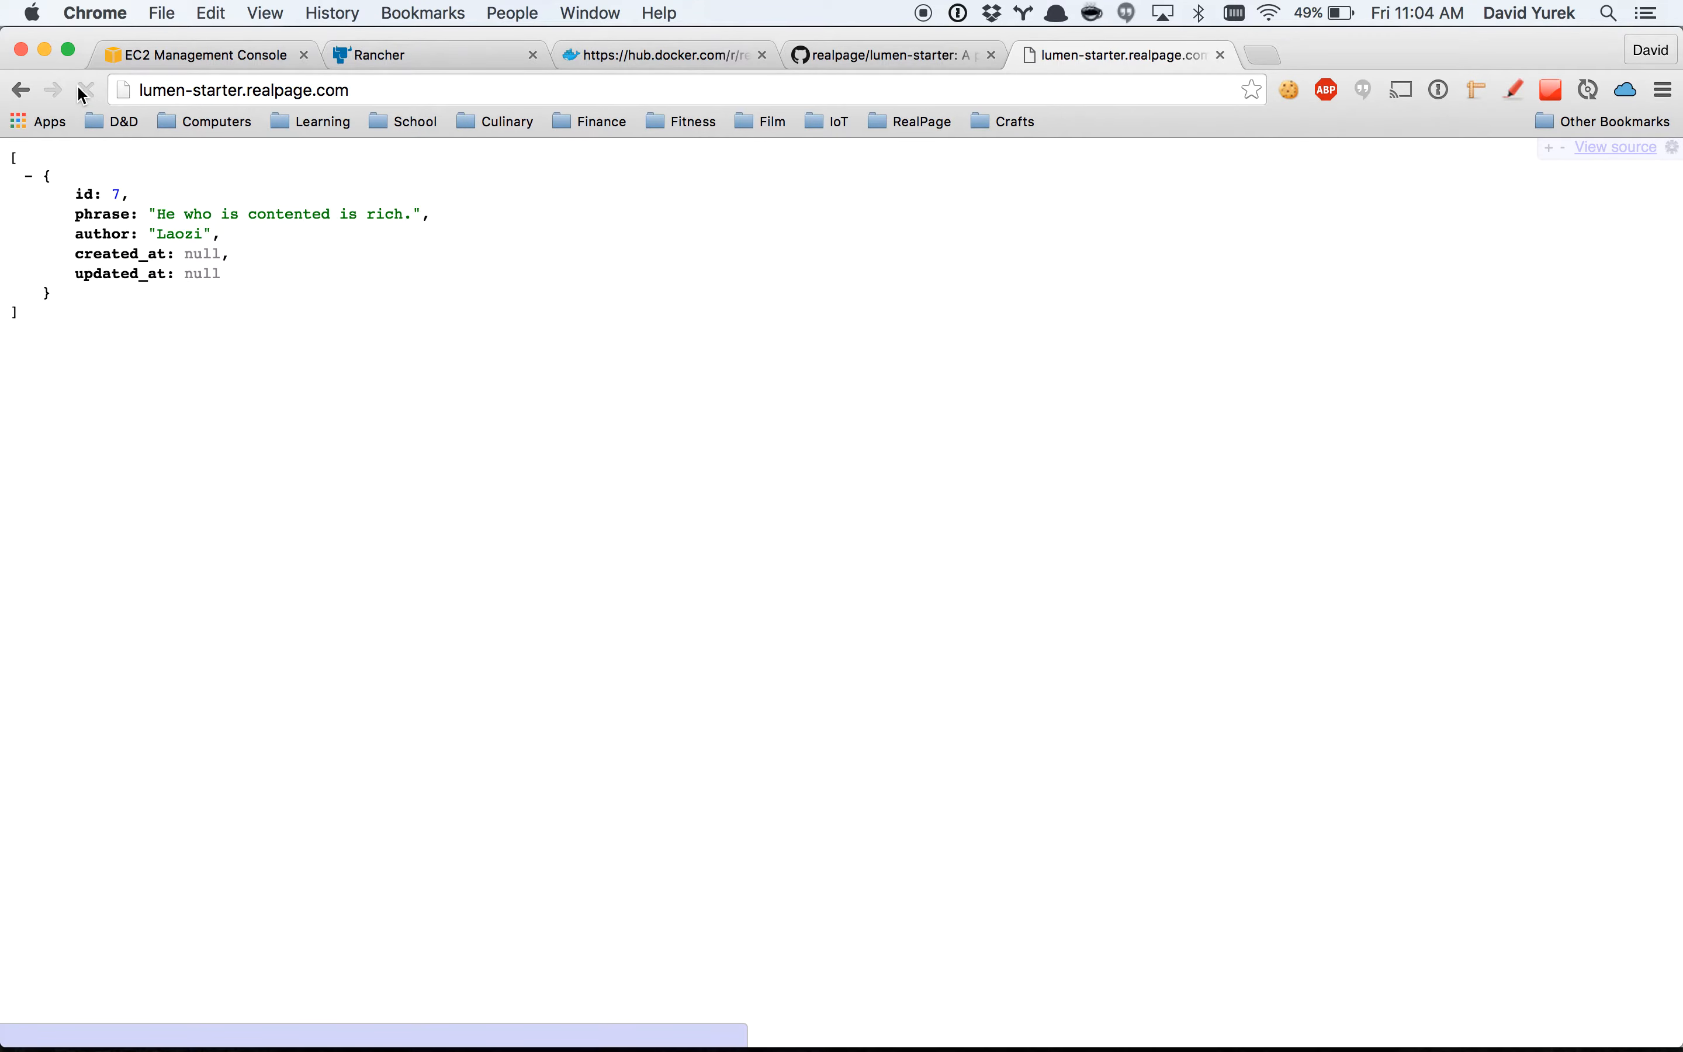
pyautogui.click(354, 219)
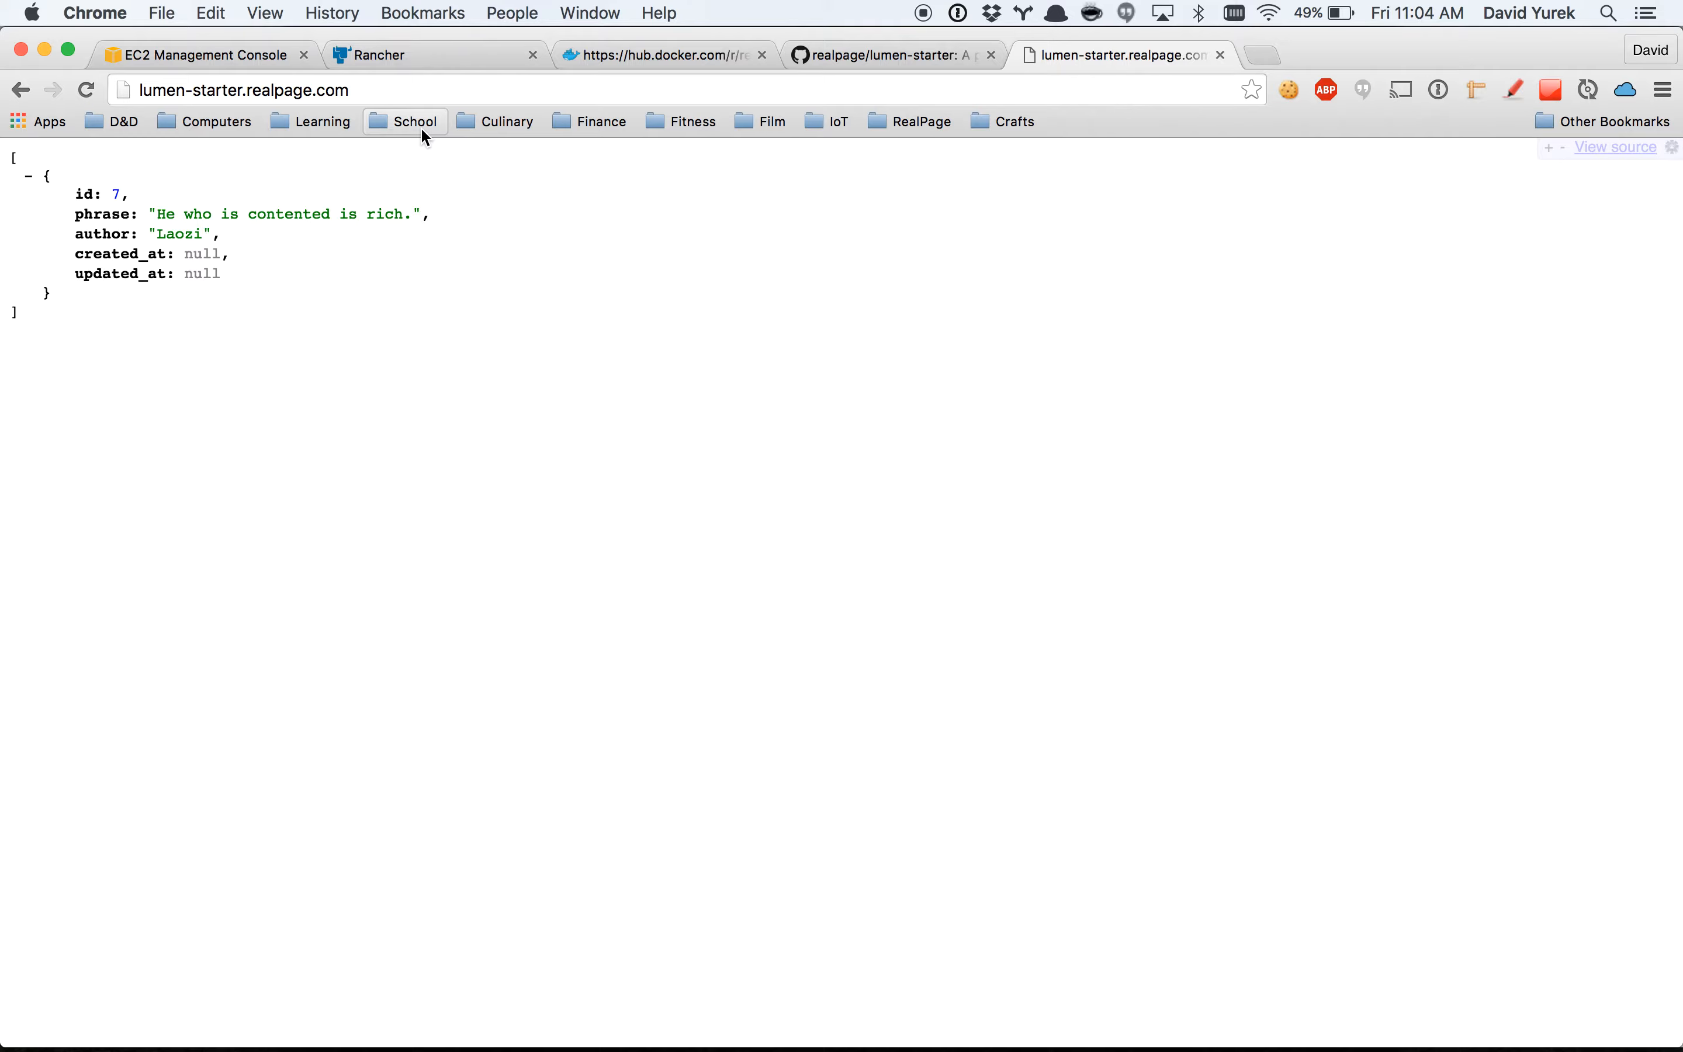
# Switch back to Rancher and finish the upgrades of the fpm, migrations and web services in the lumen-starter stack.
pyautogui.click(436, 64)
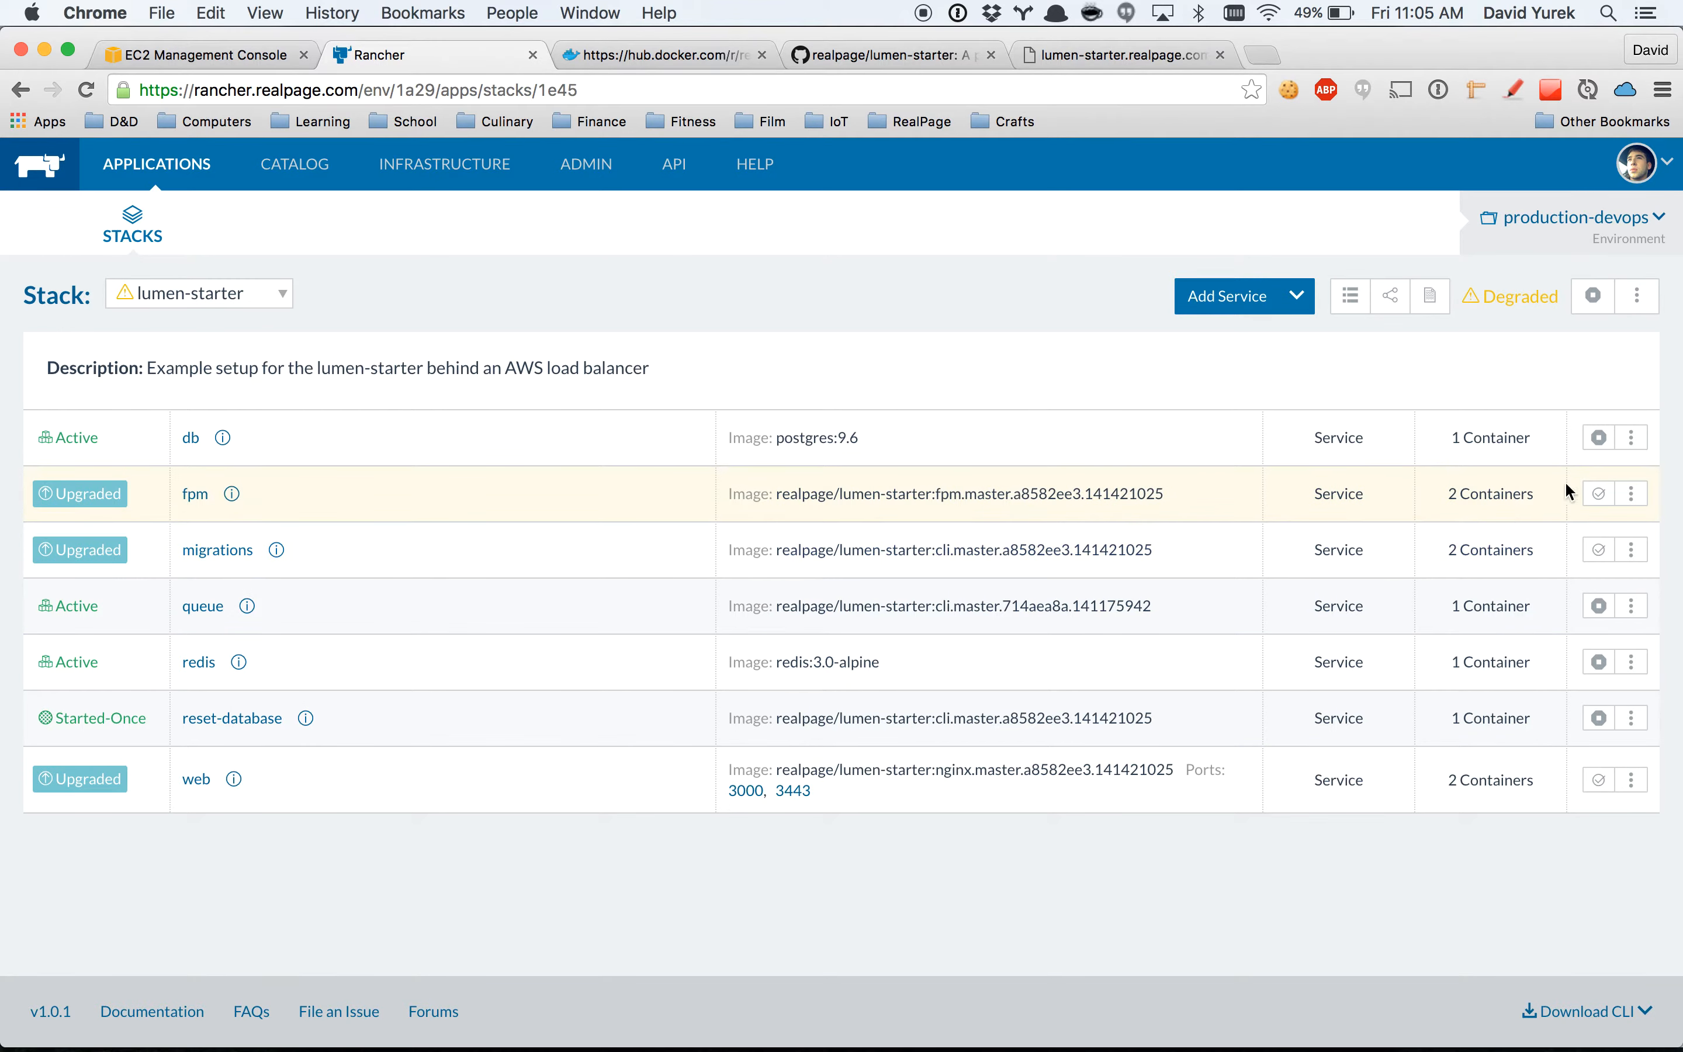
pyautogui.click(1598, 495)
pyautogui.click(1599, 549)
pyautogui.click(1599, 781)
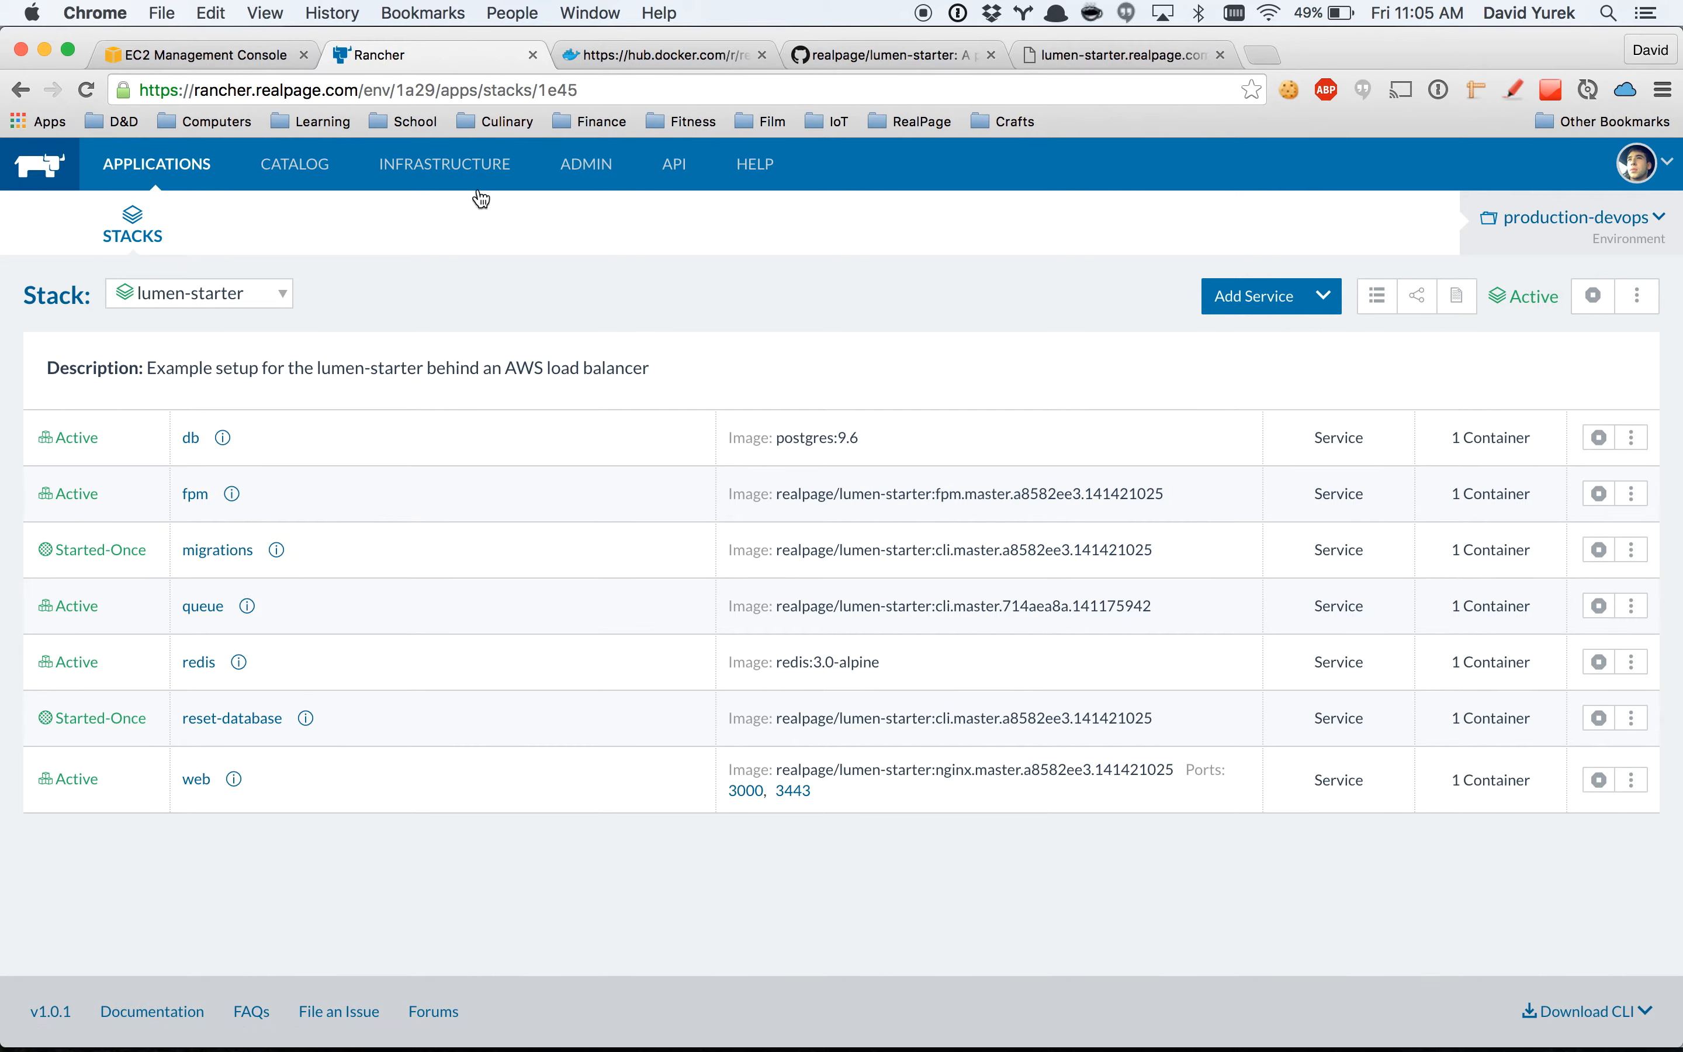
# Open the fpm service and read the logs of its lumen-starter_fpm_1 container, closing the log view at the end.
pyautogui.moveTo(476, 184)
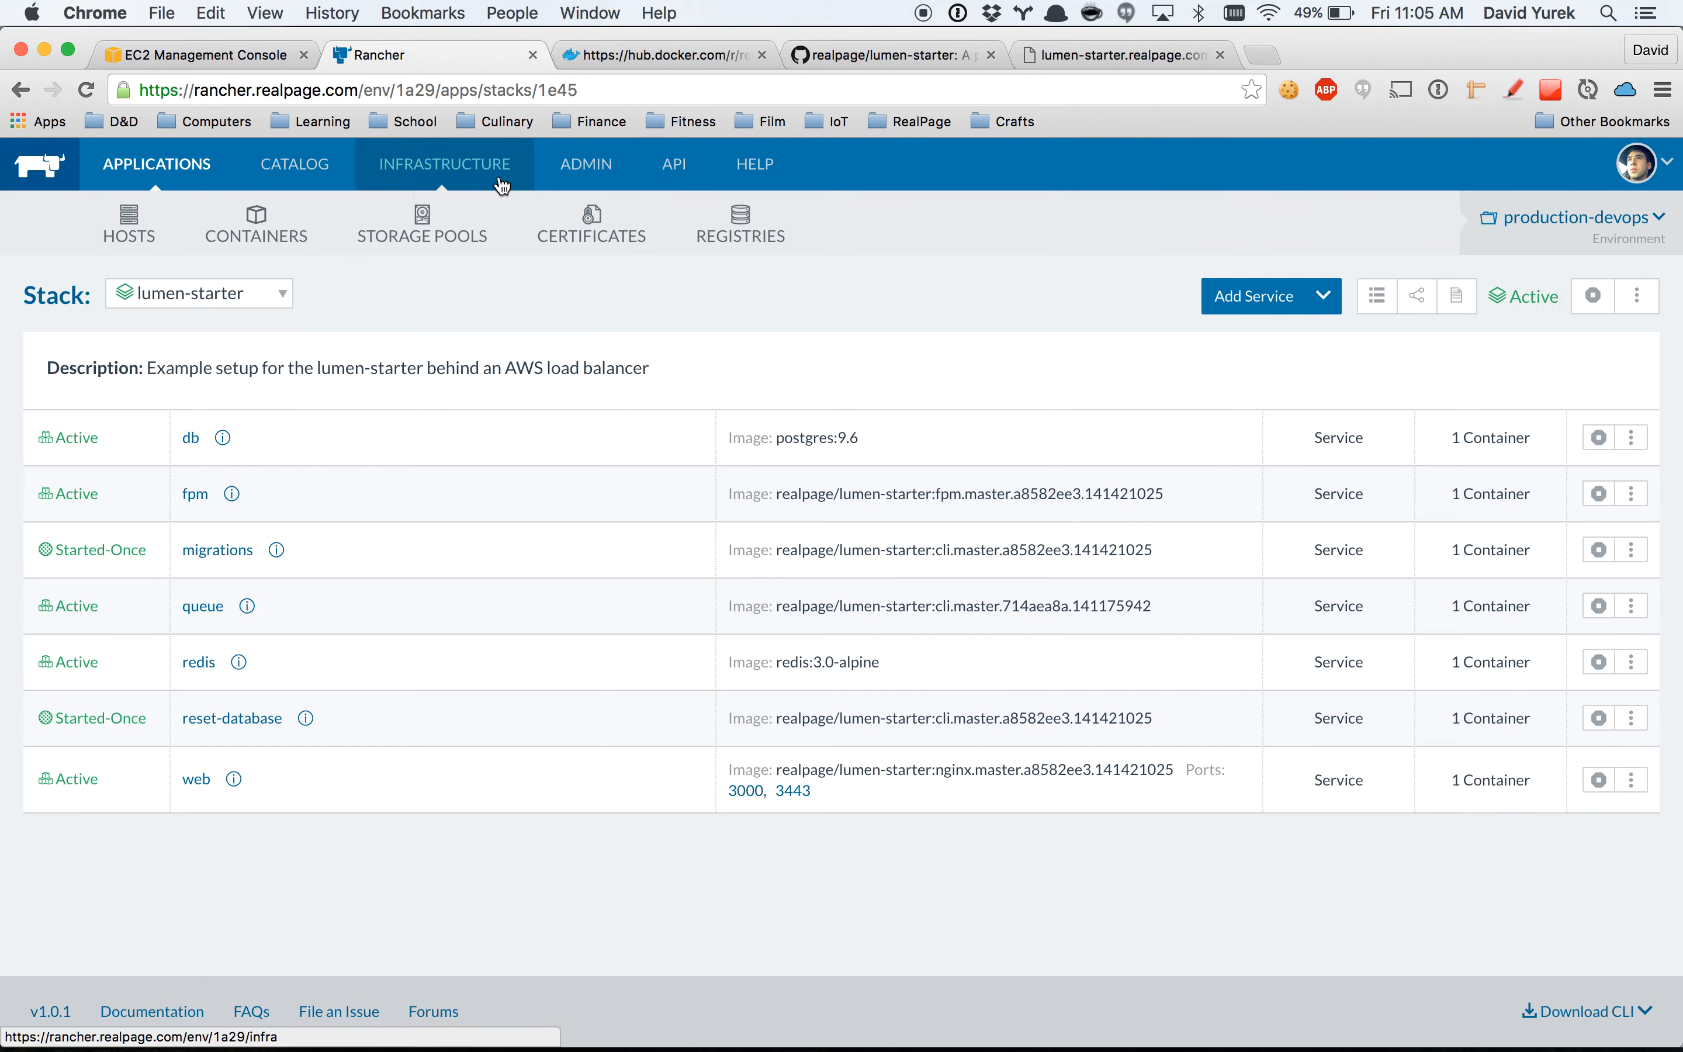
pyautogui.click(199, 496)
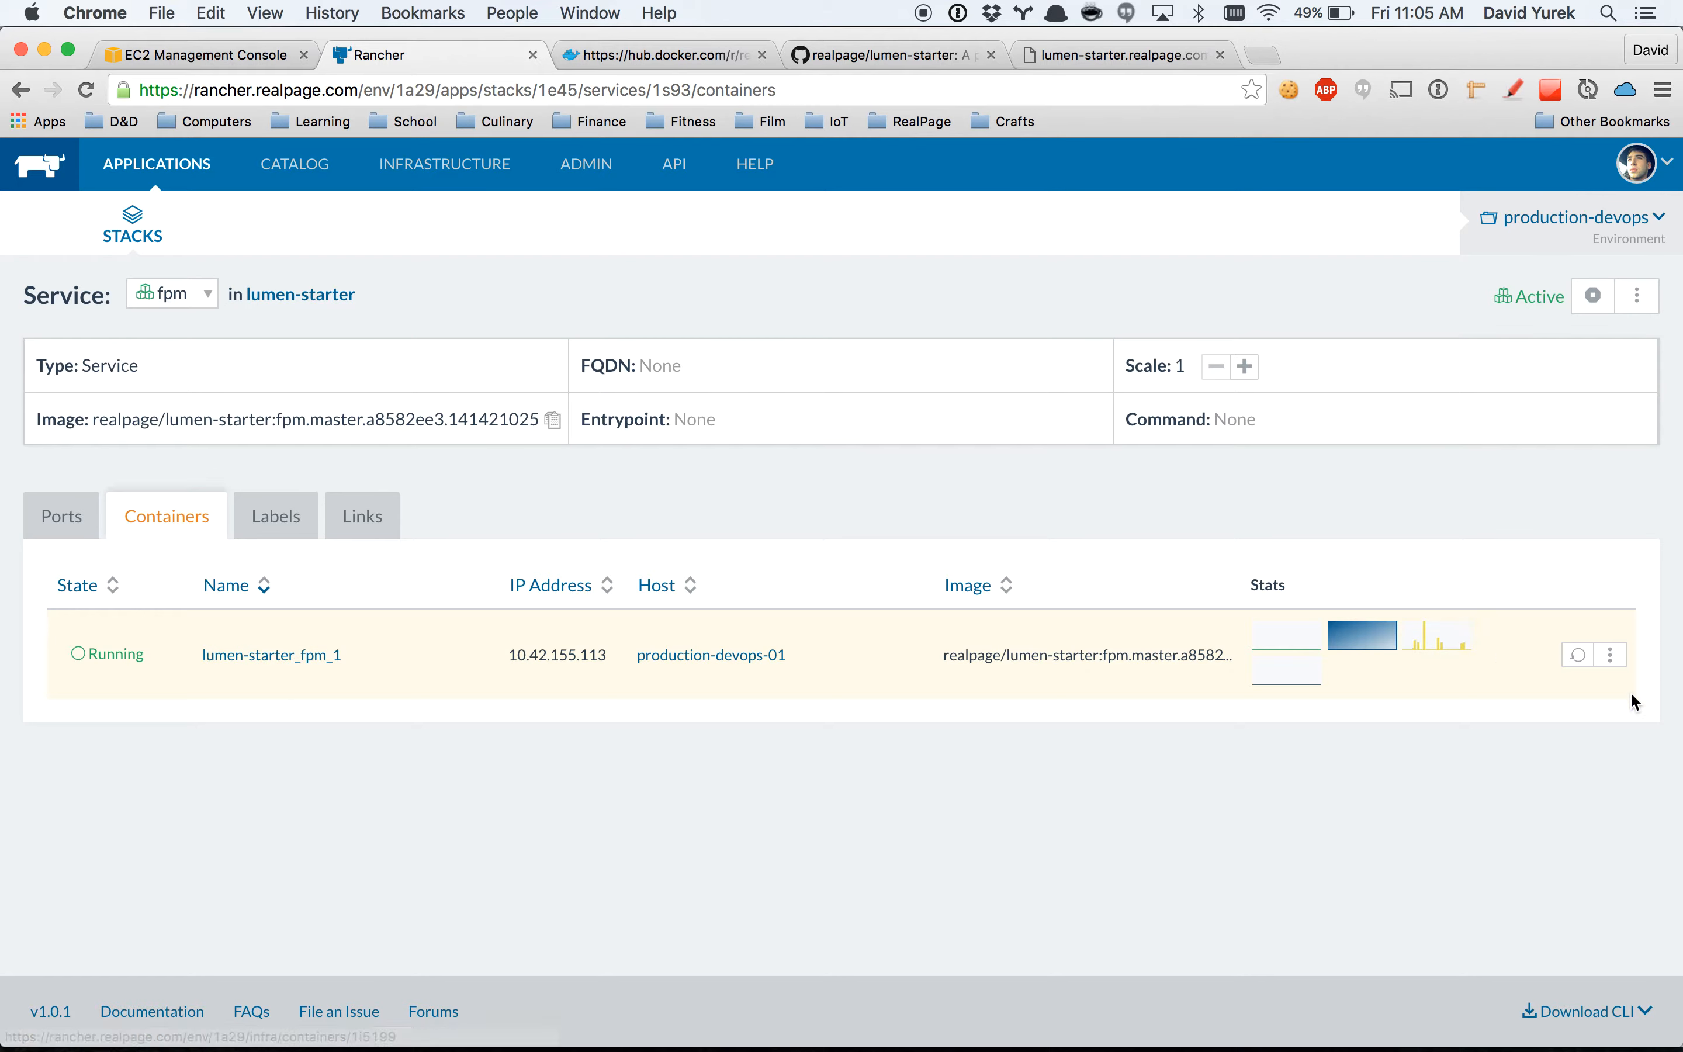
pyautogui.click(1611, 654)
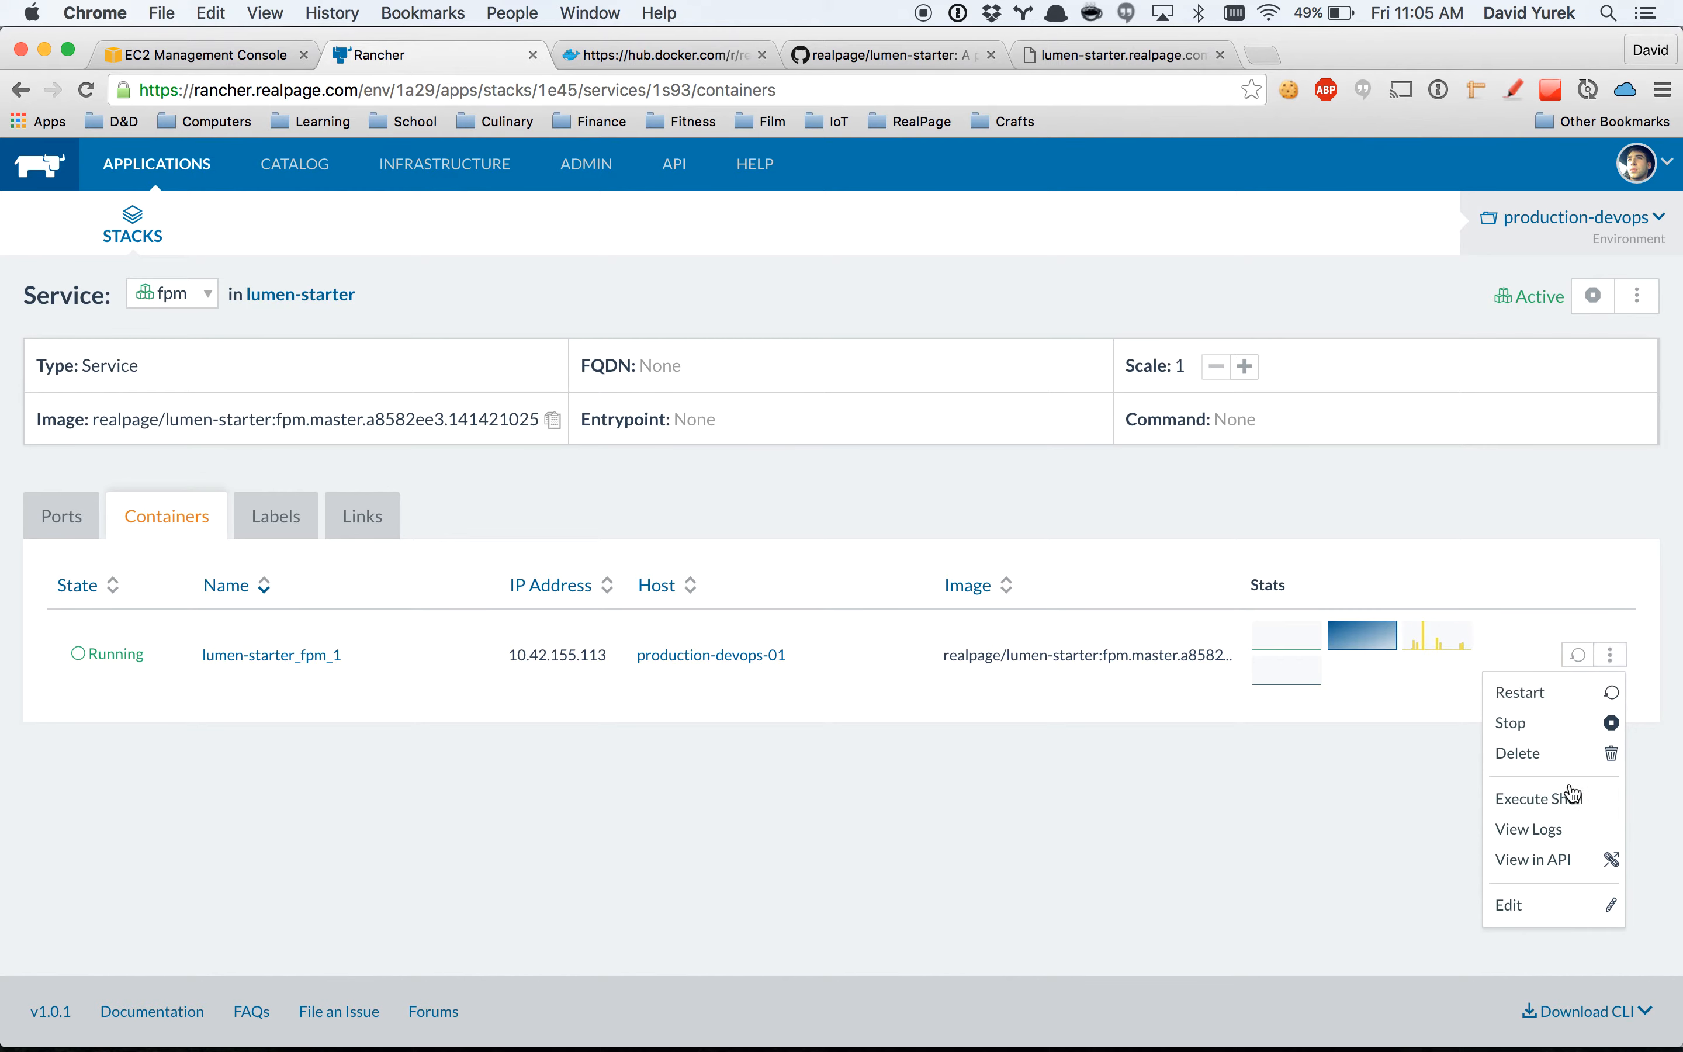
pyautogui.click(1556, 844)
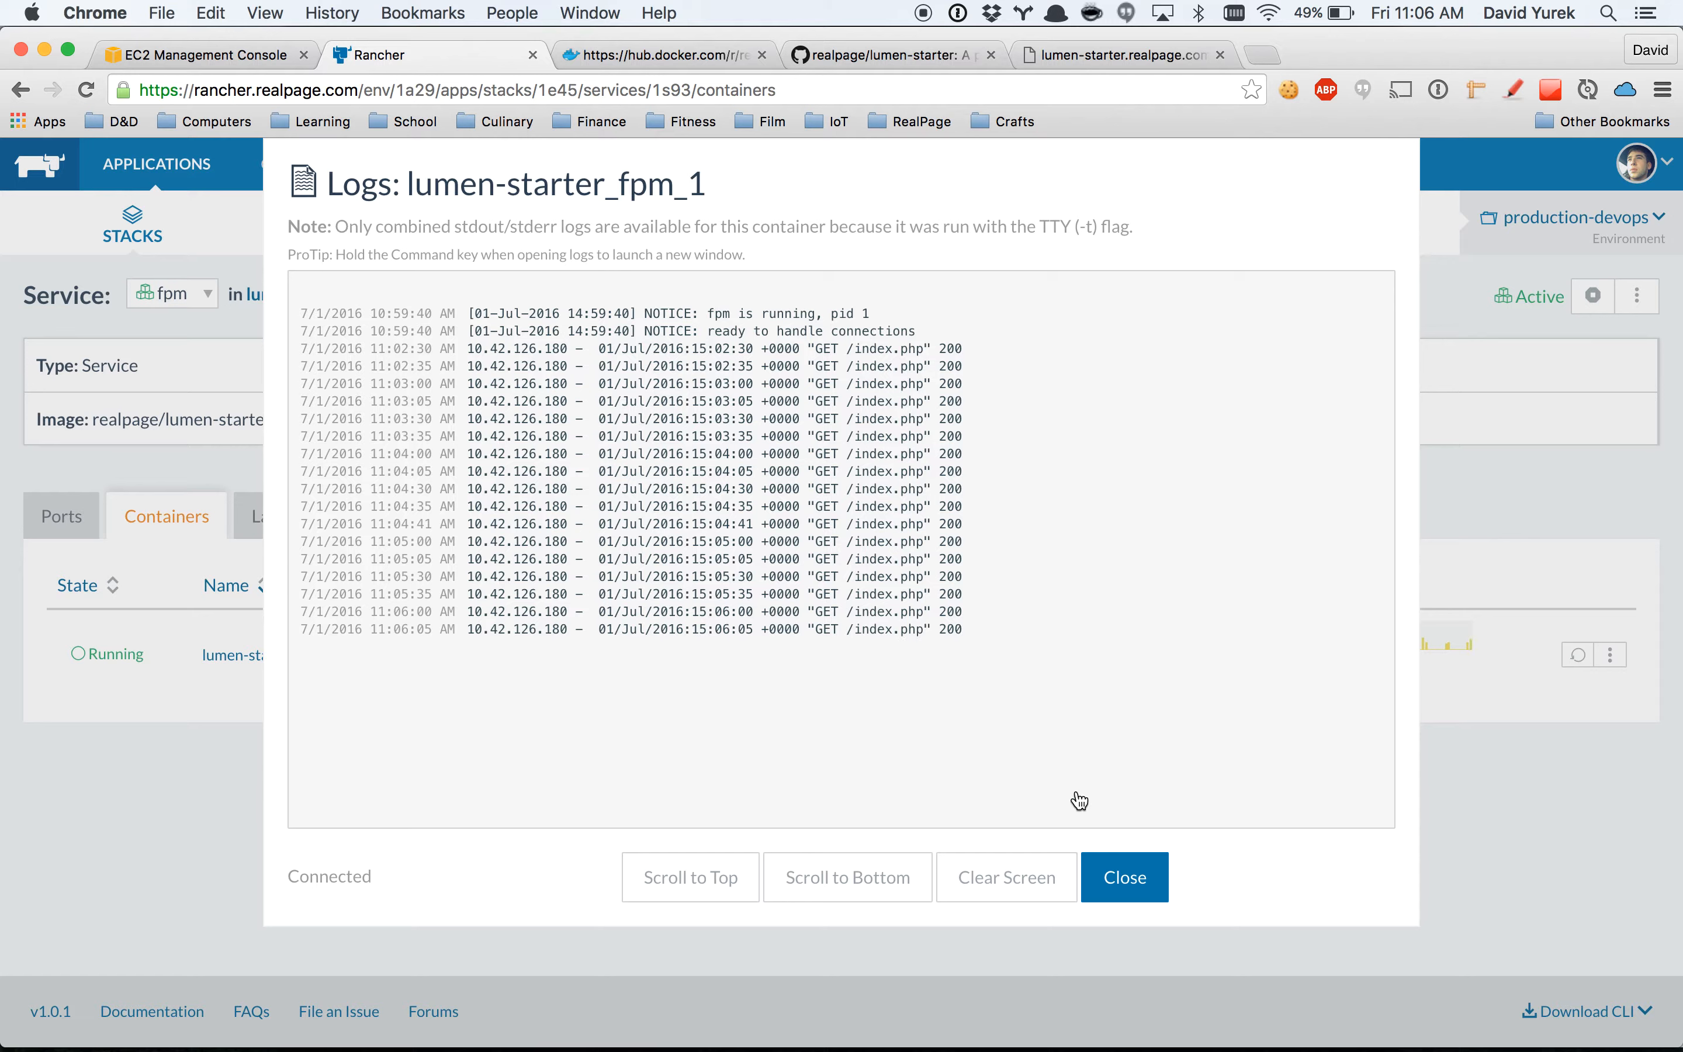
pyautogui.click(1112, 871)
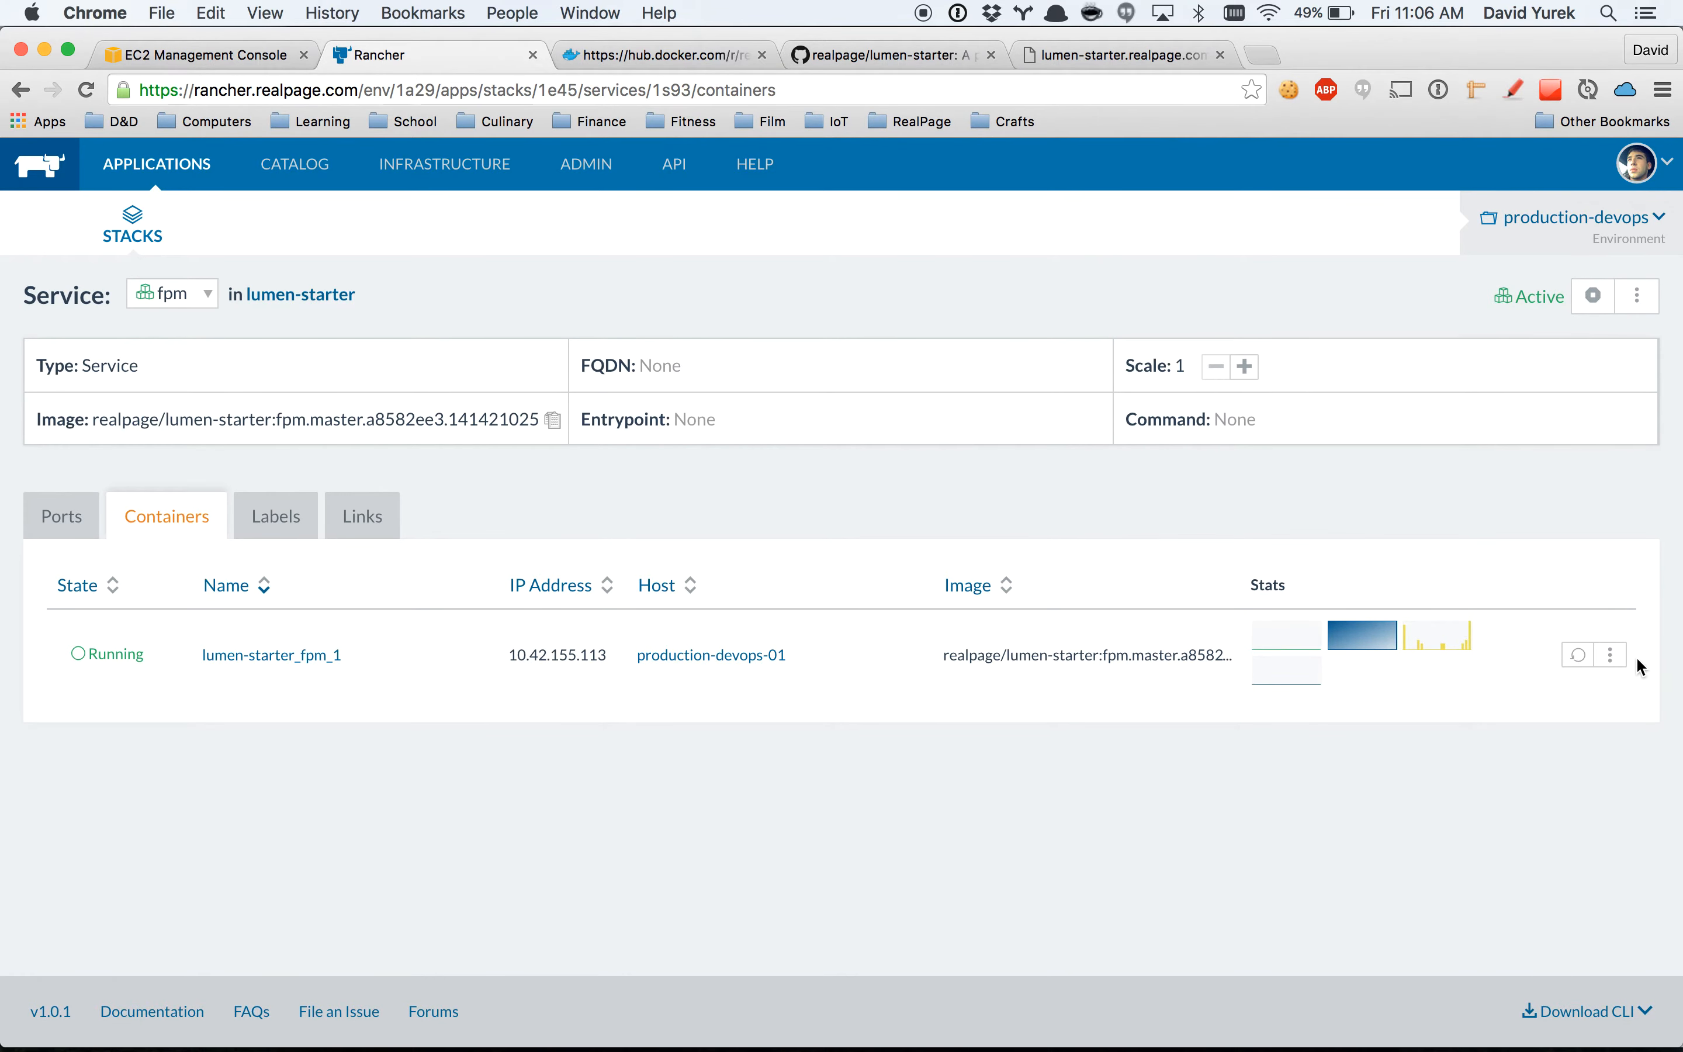
# Open a shell in the lumen-starter_fpm_1 container and run php artisan list.
pyautogui.click(1609, 653)
pyautogui.click(1527, 798)
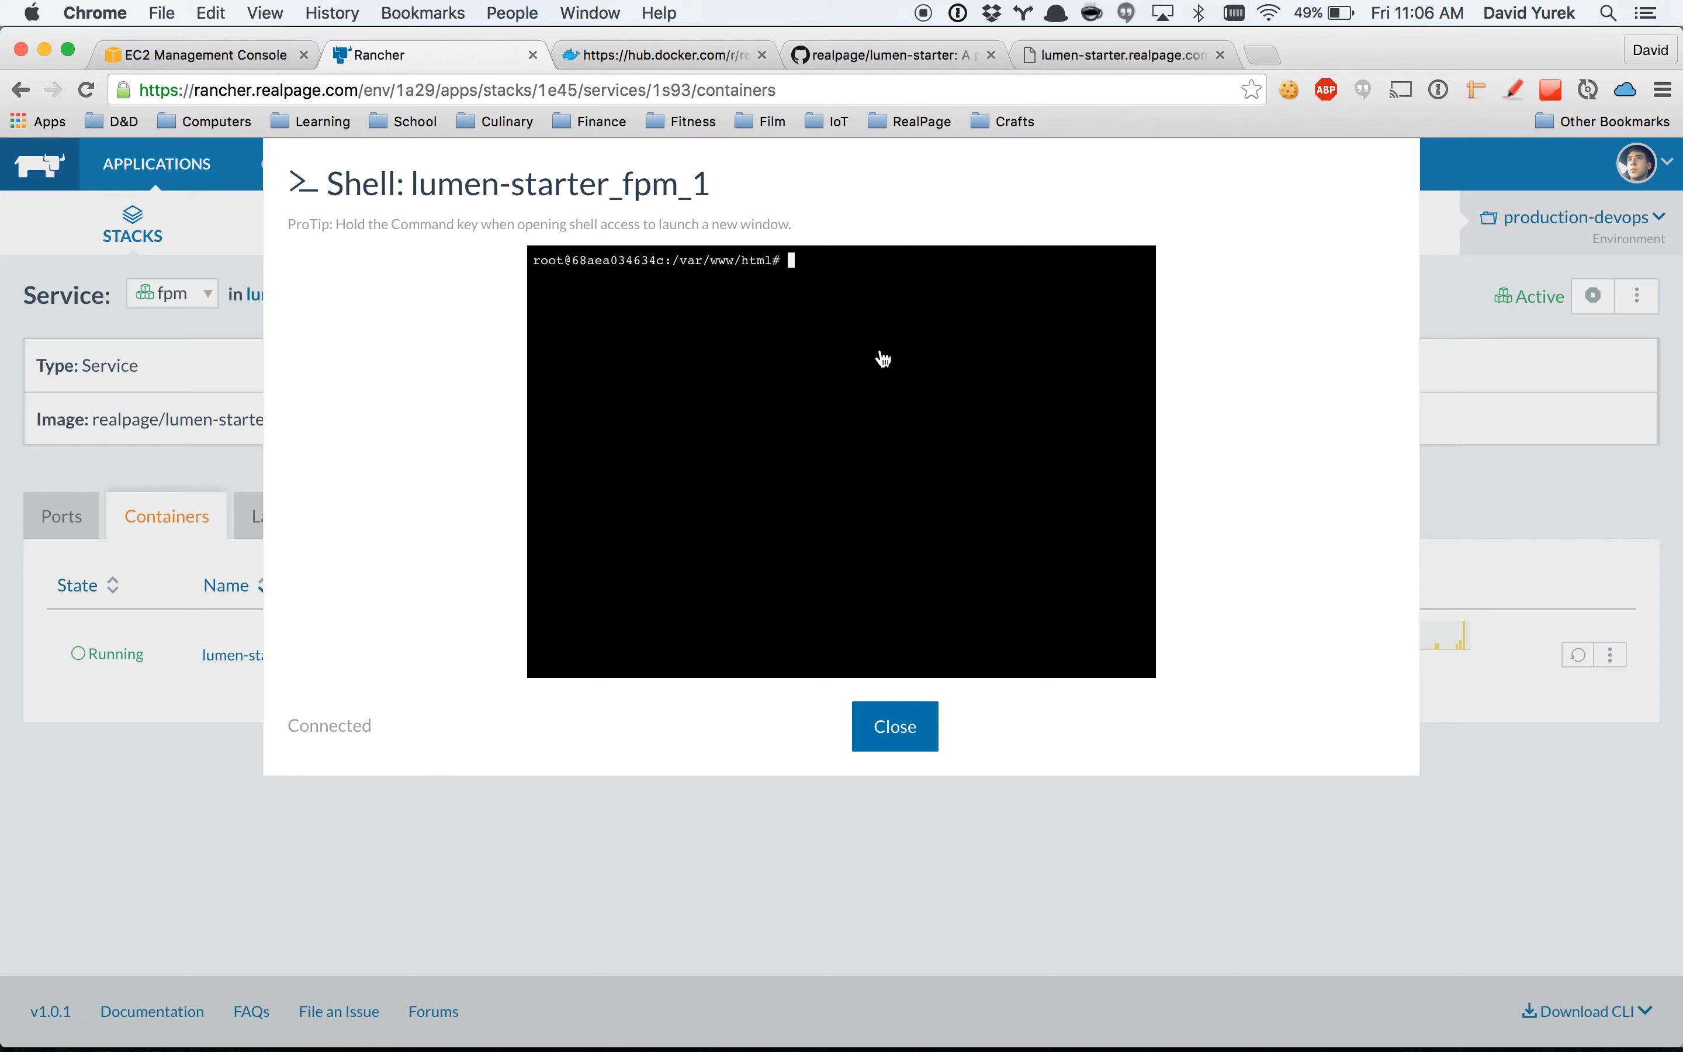
pyautogui.write('php ars')
pyautogui.press('BackSpace')
pyautogui.write('ista')
pyautogui.press('BackSpace')
pyautogui.press('BackSpace')
pyautogui.press('BackSpace')
pyautogui.press('BackSpace')
pyautogui.write('tisan list')
pyautogui.press('Return')
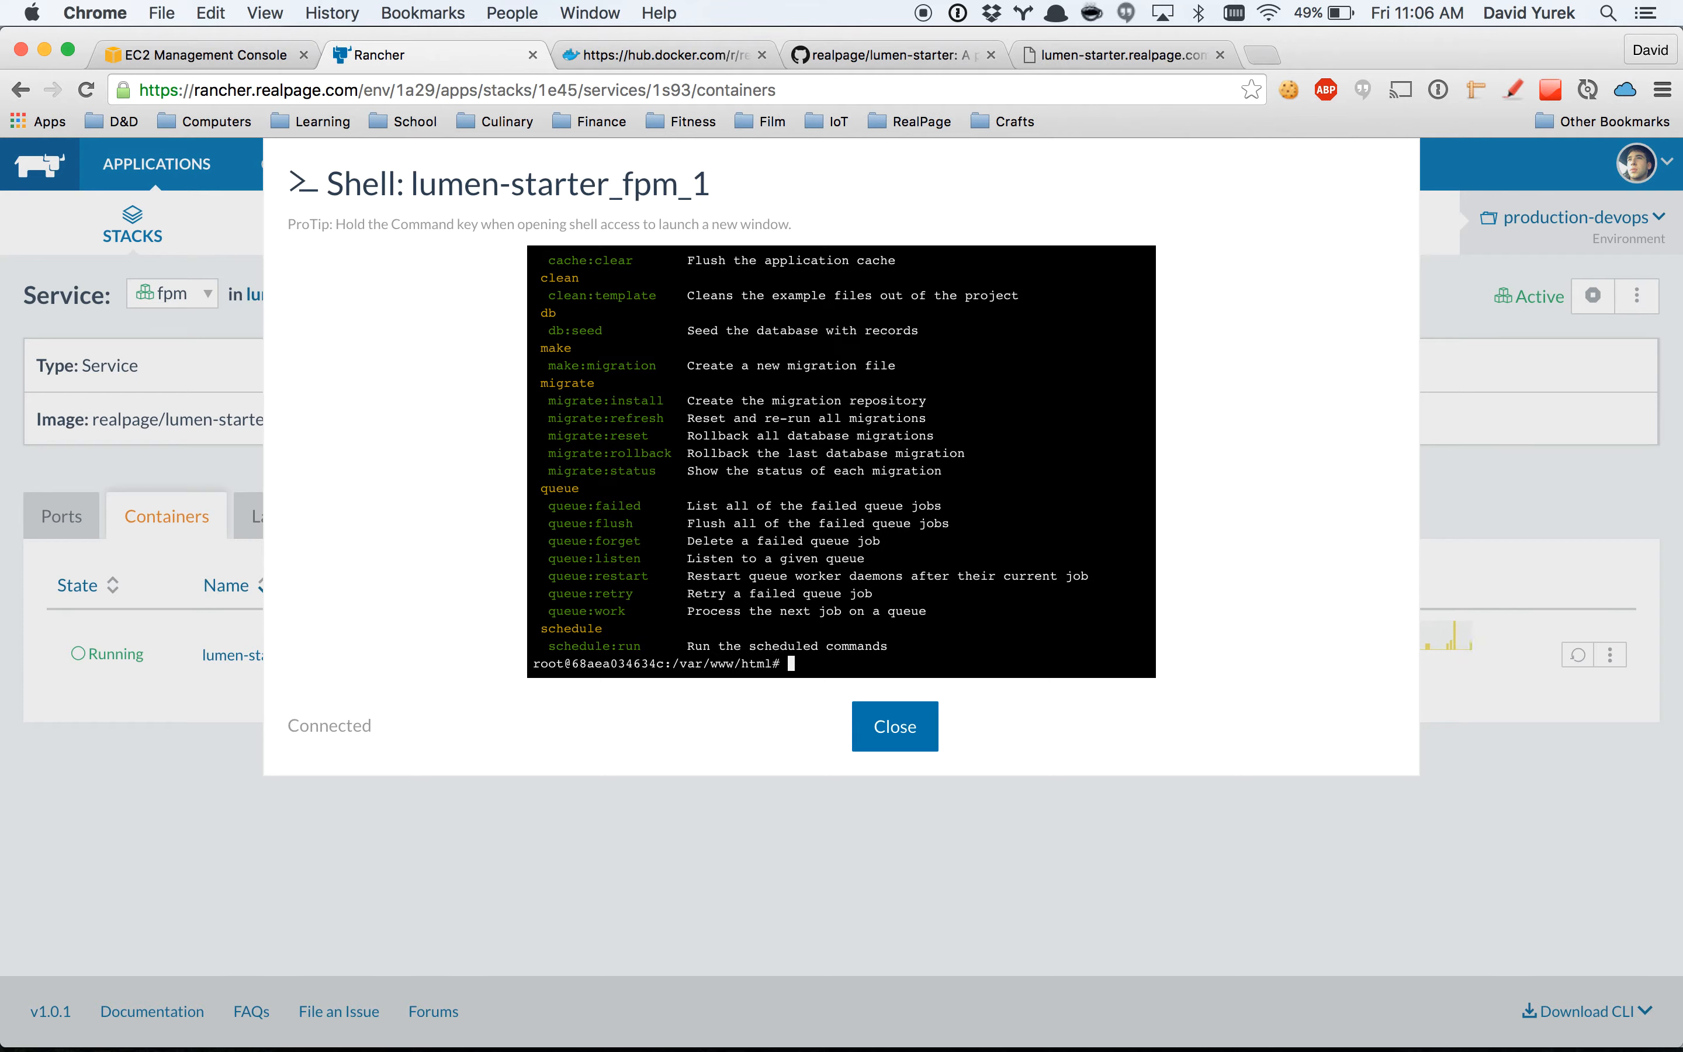
# Write the command php artisan migrate --force at the container's prompt, and close the shell without running it.
pyautogui.write('php artisan migrate --force')
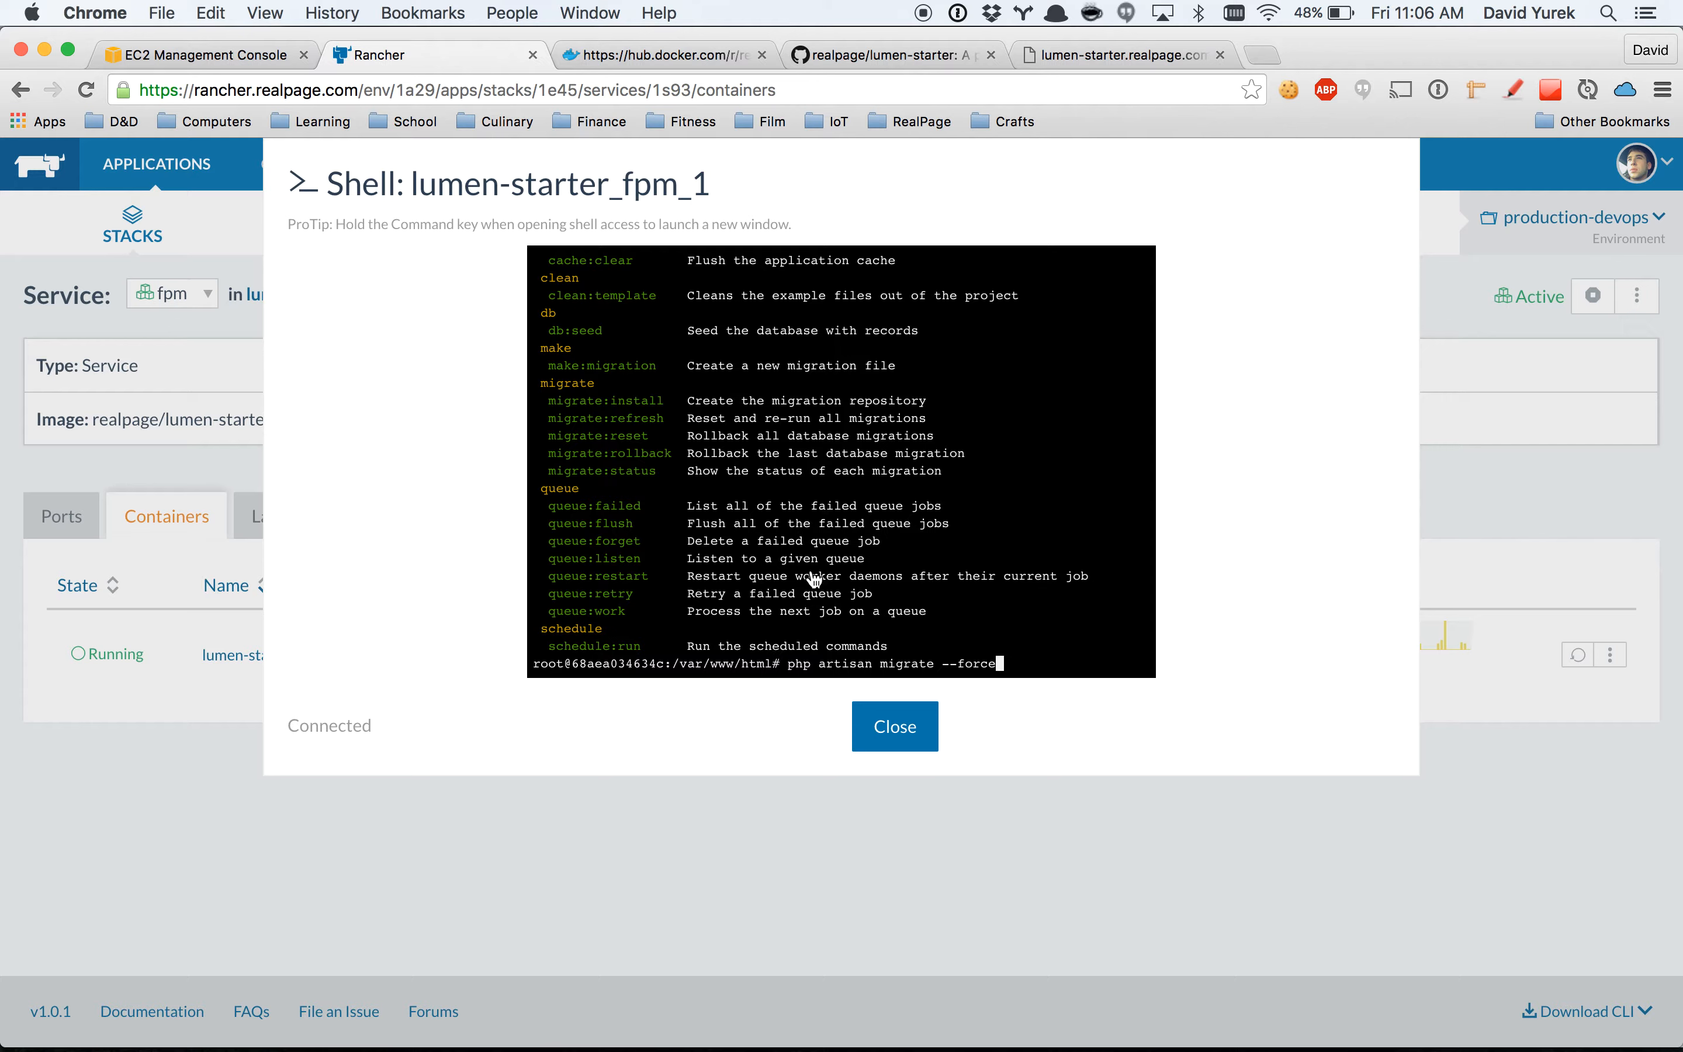
pyautogui.click(892, 726)
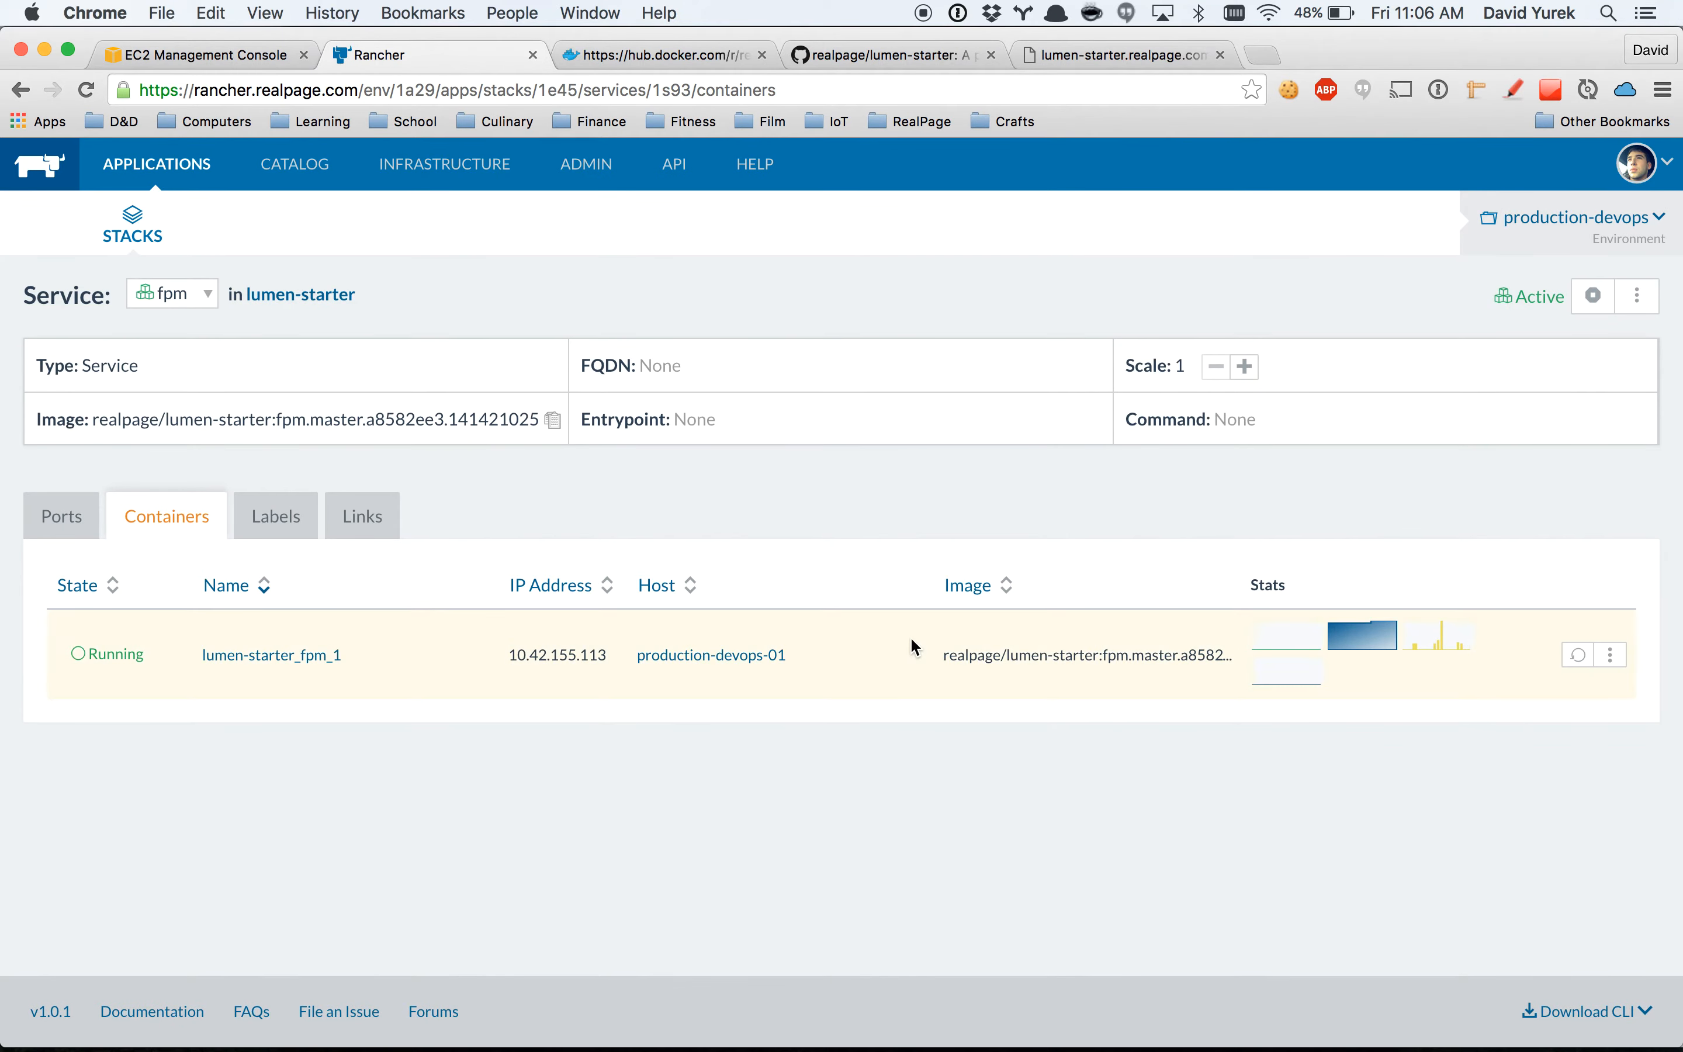
pyautogui.moveTo(1380, 633)
pyautogui.click(1611, 658)
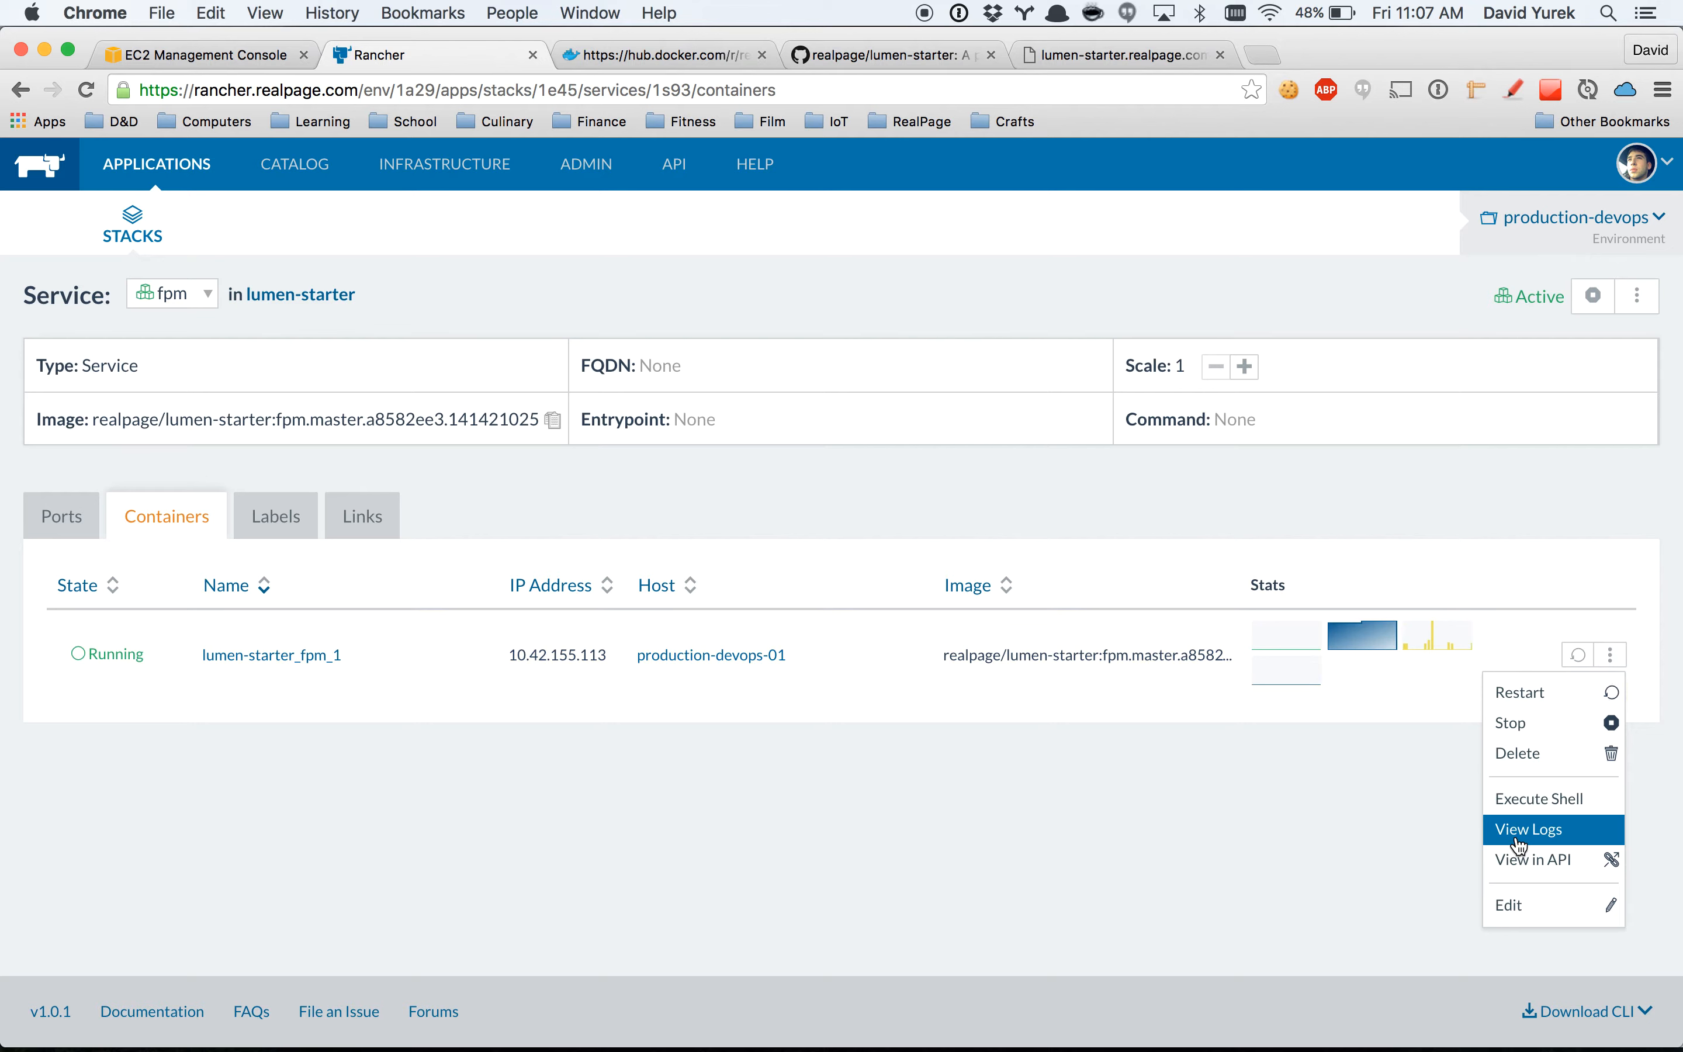
pyautogui.click(1292, 782)
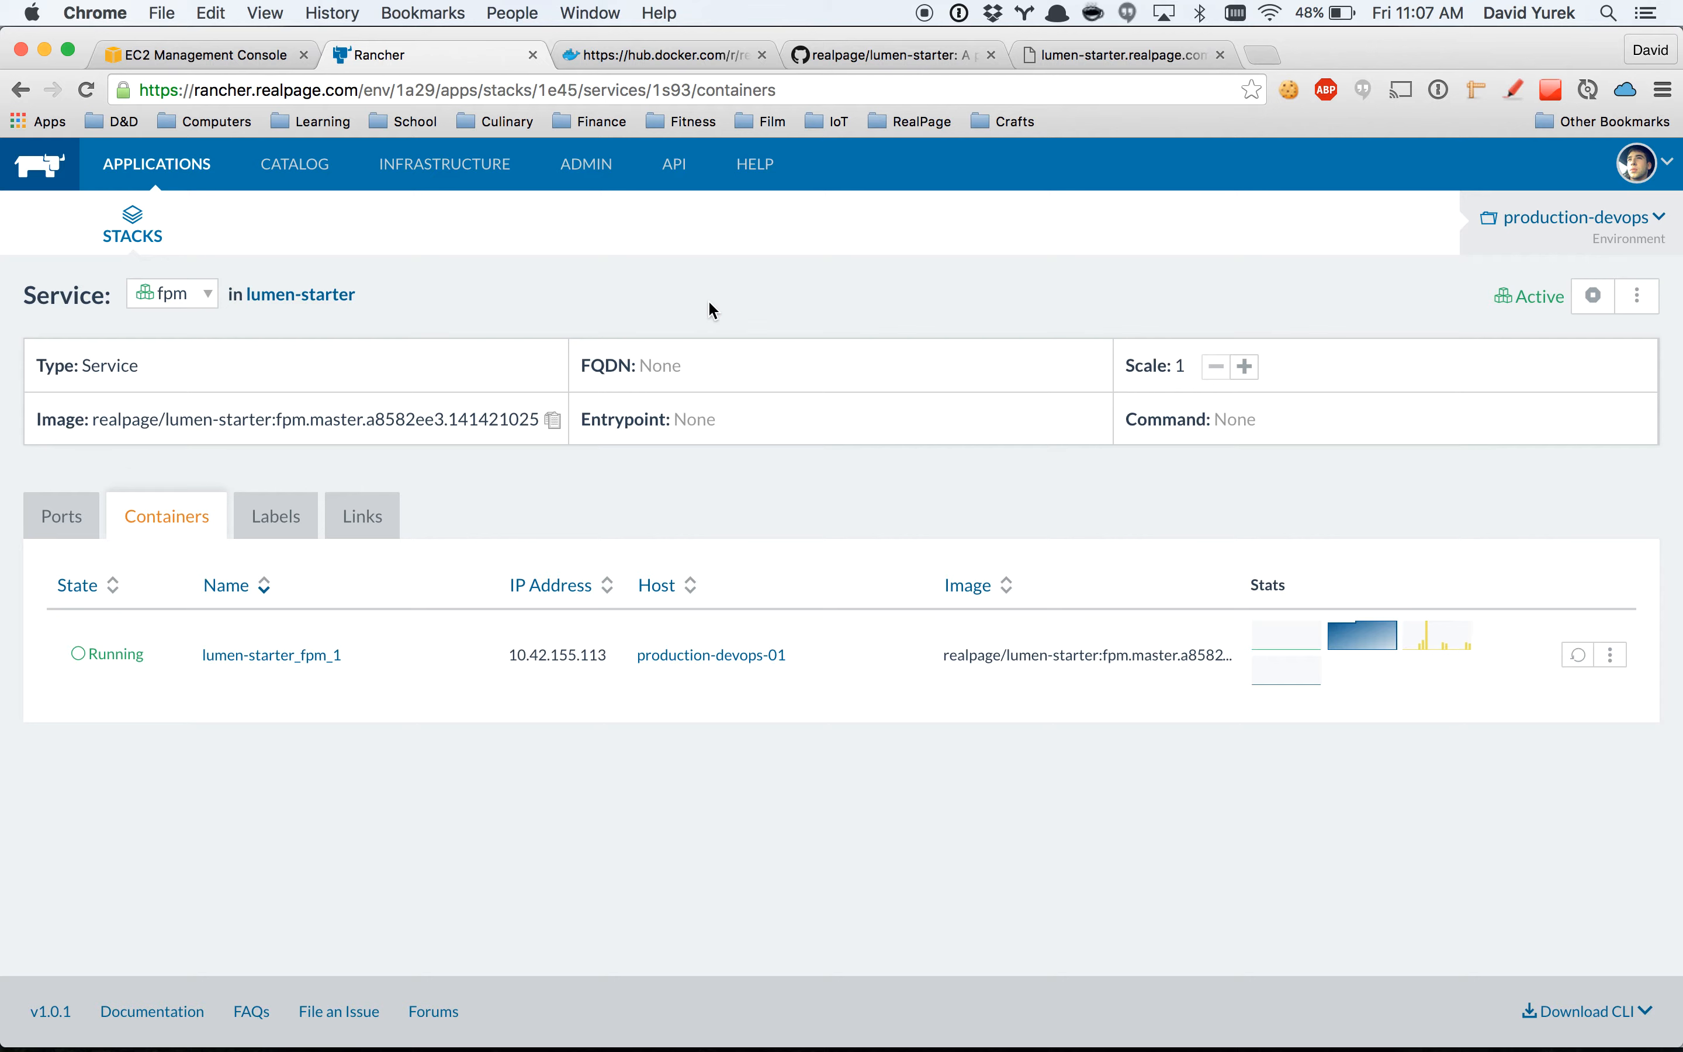
# Go back to the lumen-starter stack, look at the reset-database service's details, and return to the stack's service list.
pyautogui.click(141, 236)
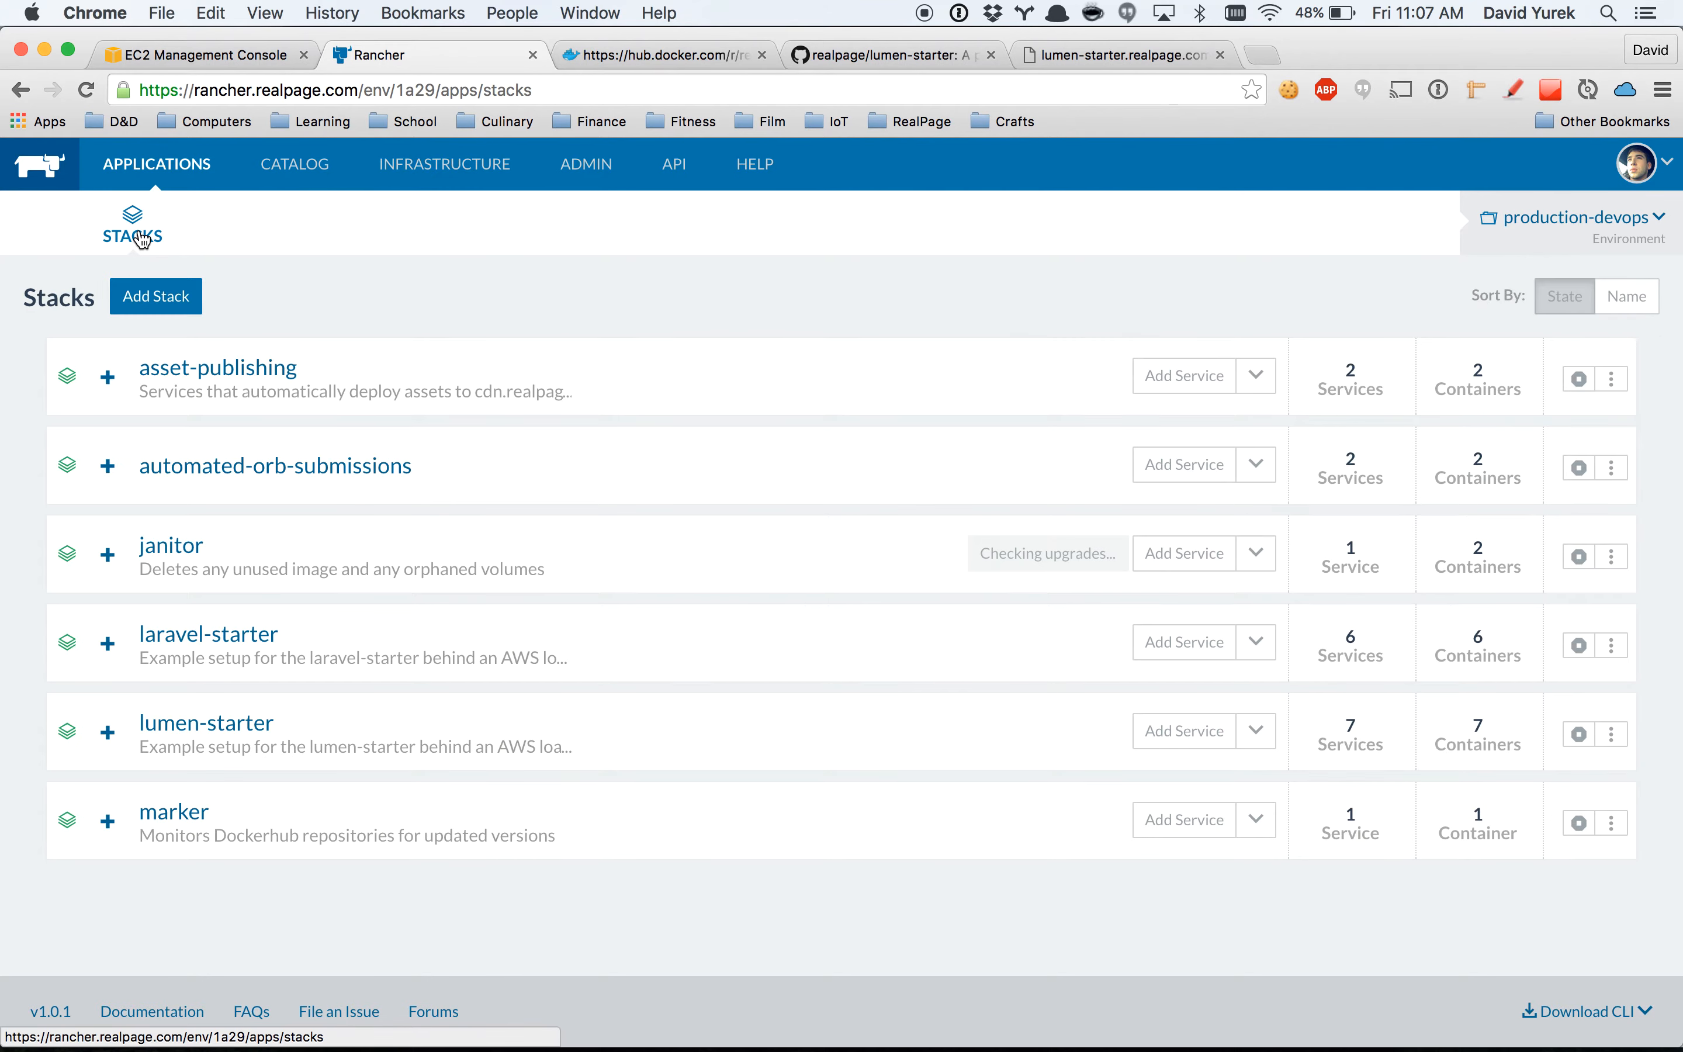
pyautogui.click(223, 723)
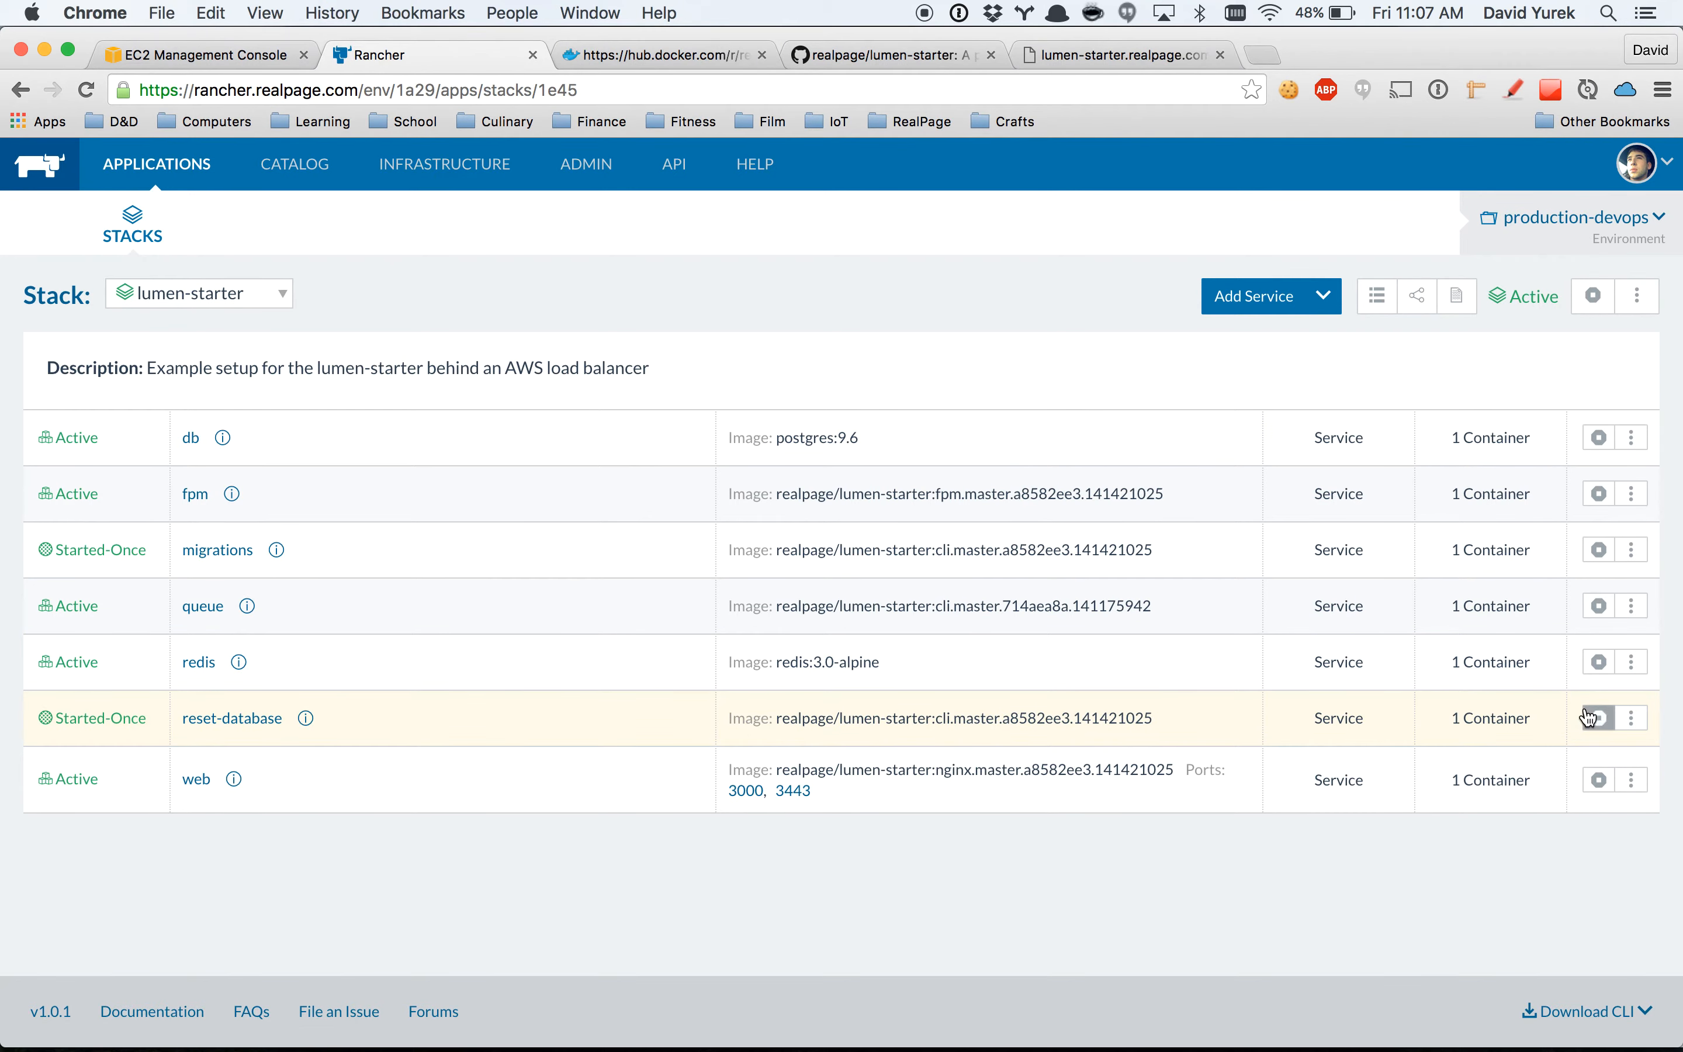
pyautogui.click(233, 719)
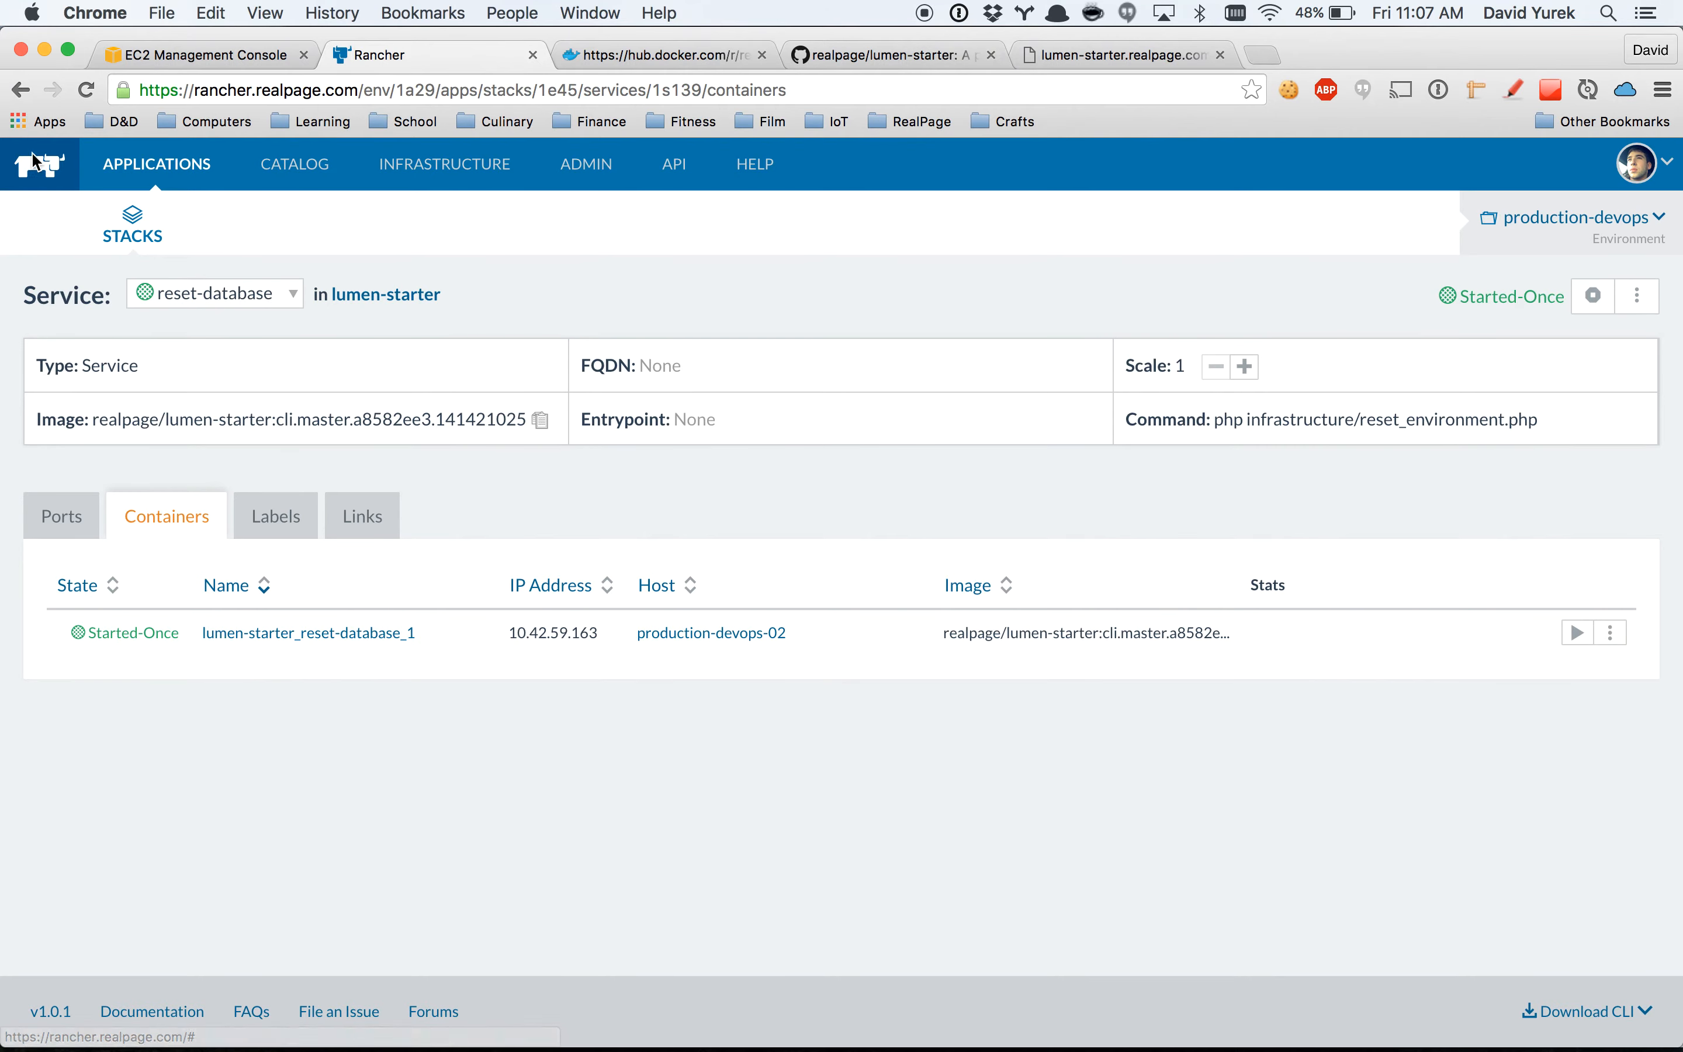
pyautogui.click(21, 90)
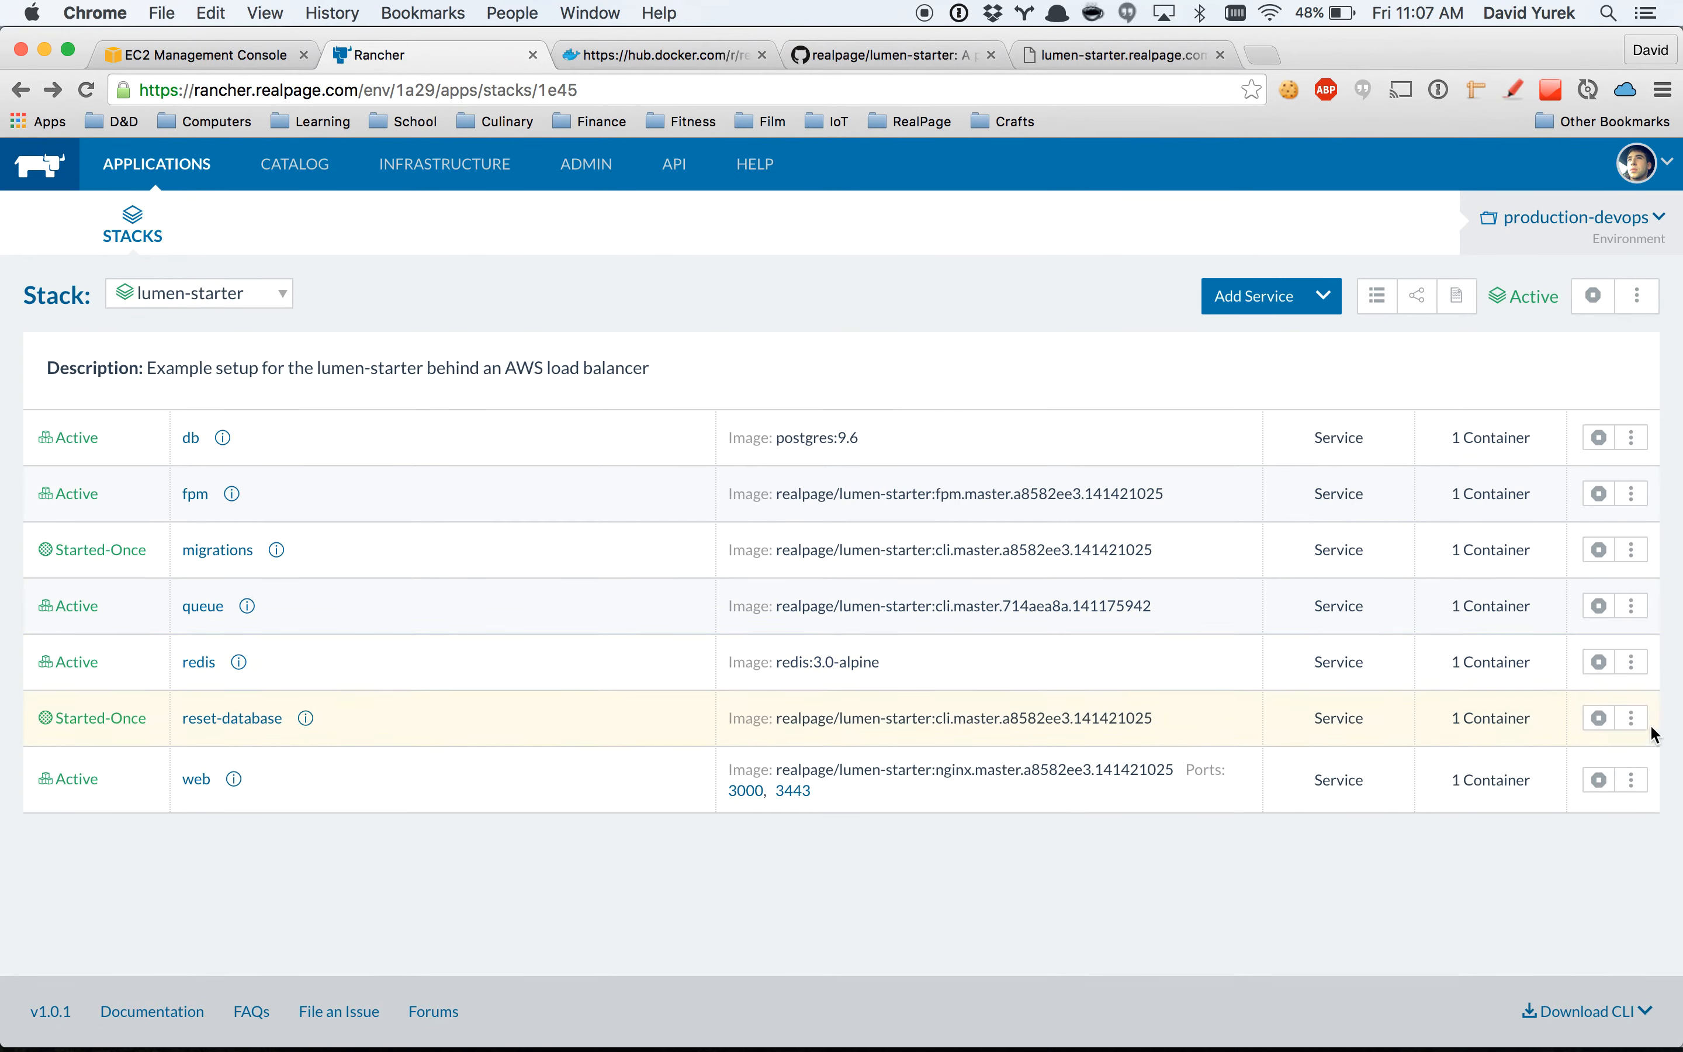
# Start an upgrade of the reset-database service with the image tag cli.master.a8582ee3.141421025, copied from Docker Hub.
pyautogui.click(1631, 718)
pyautogui.click(1560, 835)
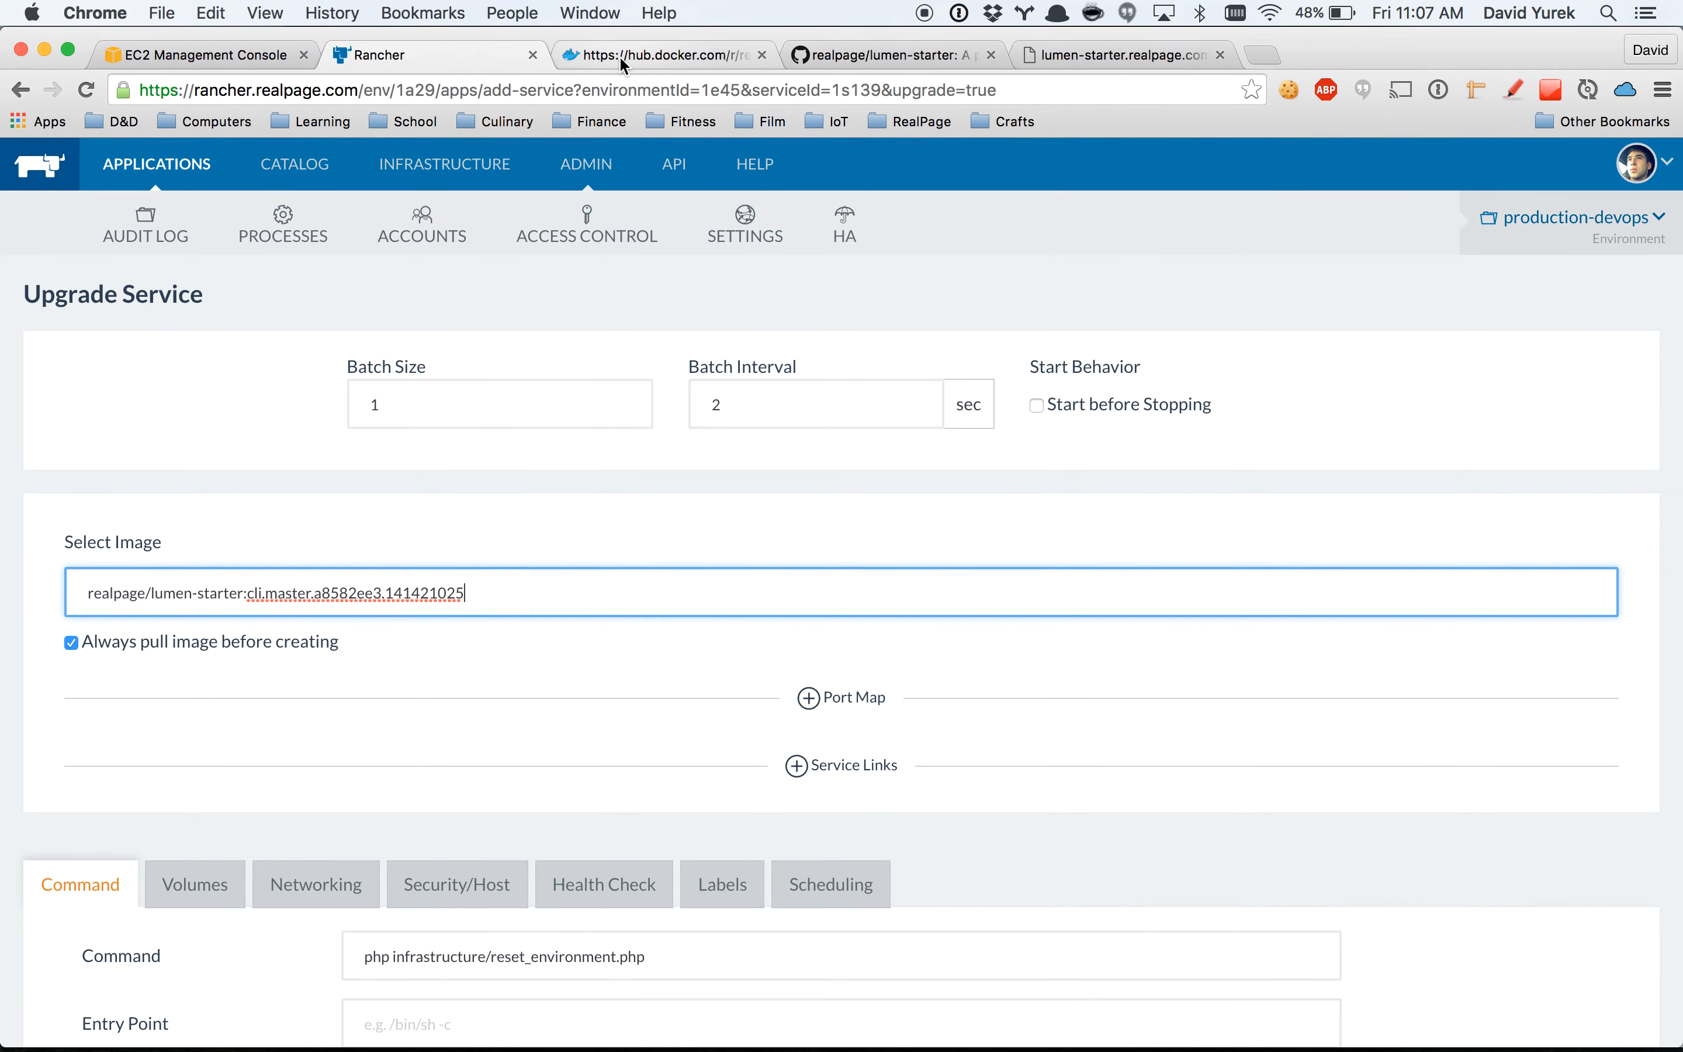
pyautogui.click(621, 56)
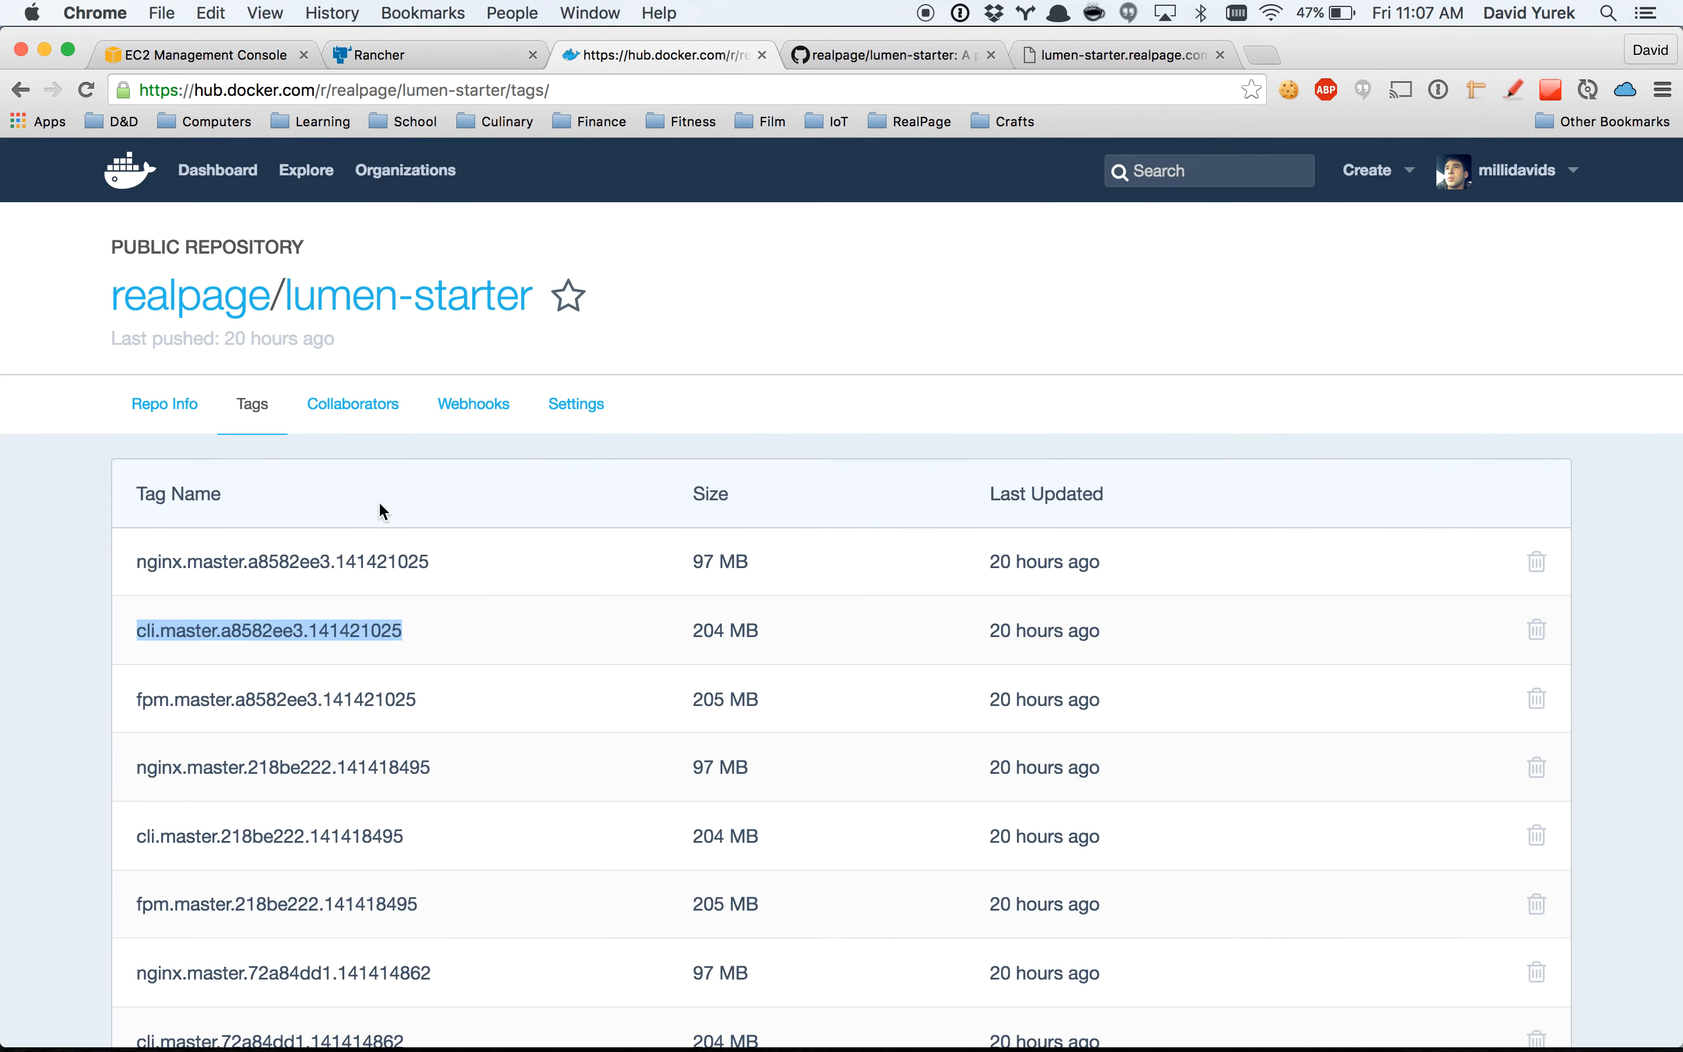
pyautogui.press('super+c')
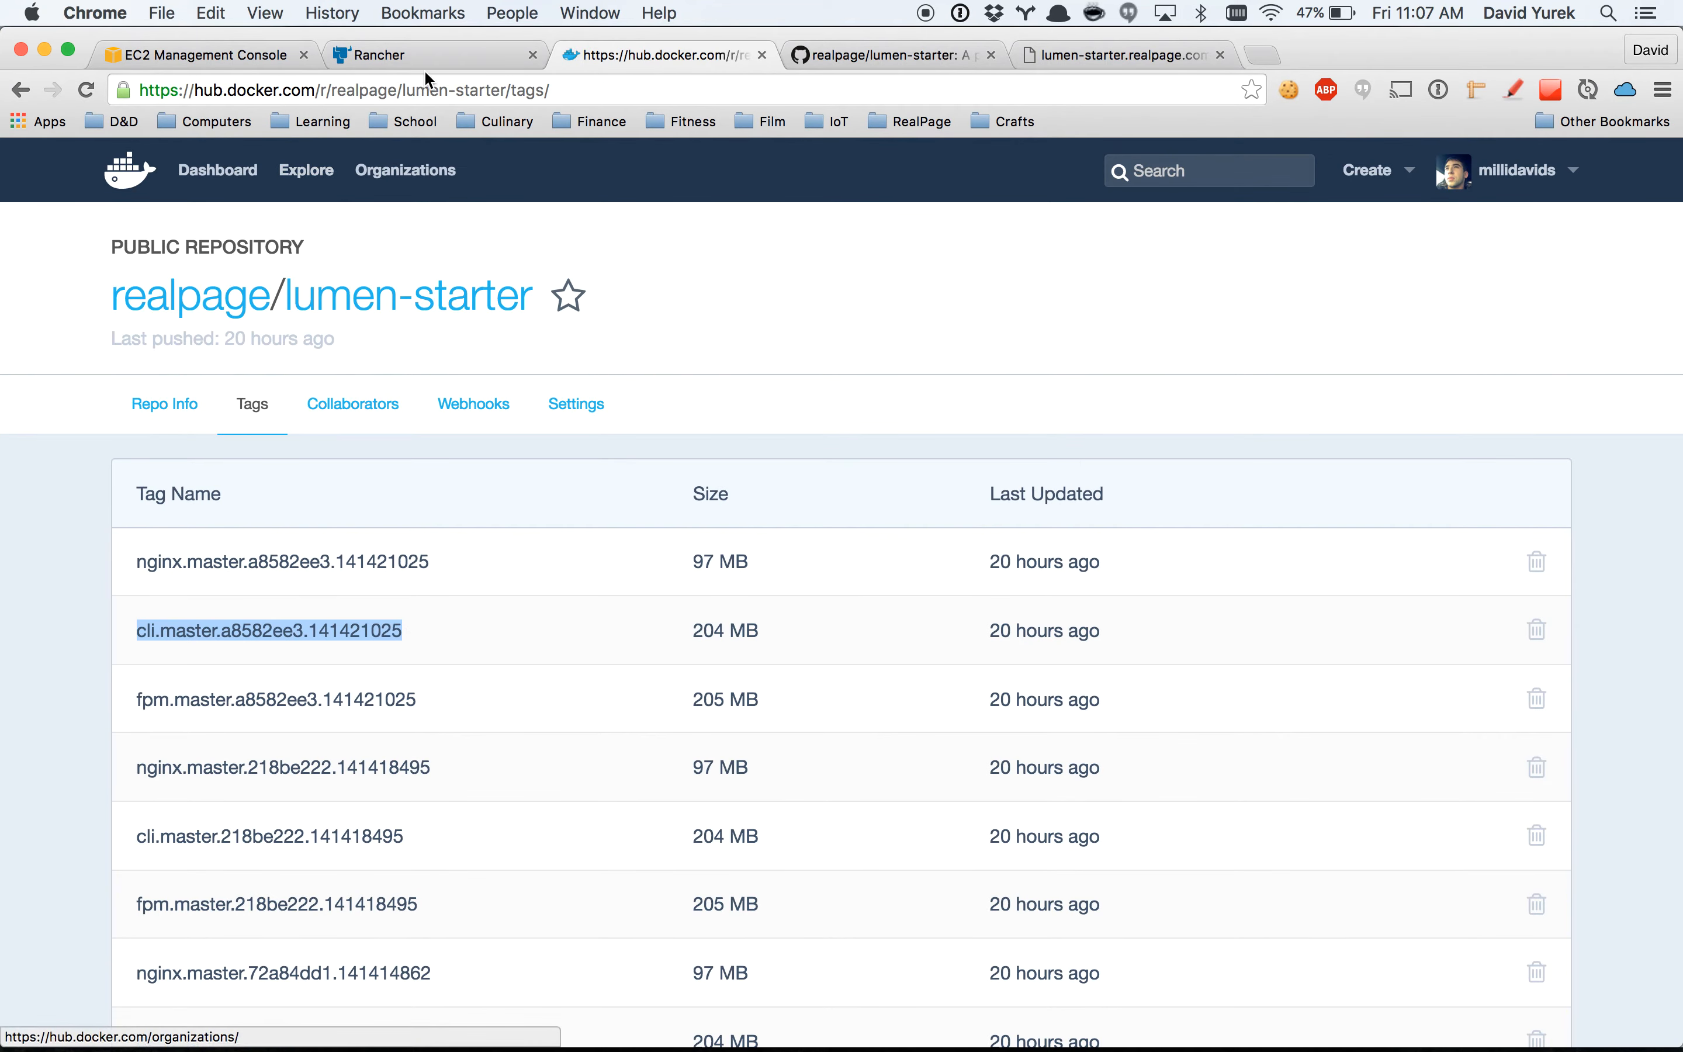
pyautogui.click(389, 55)
pyautogui.press('super+v')
pyautogui.click(503, 589)
# Review the reset-database service's command, auto restart option and environment variables, and run its upgrade through to Finish Upgrade.
pyautogui.scroll(-5, 556, 613)
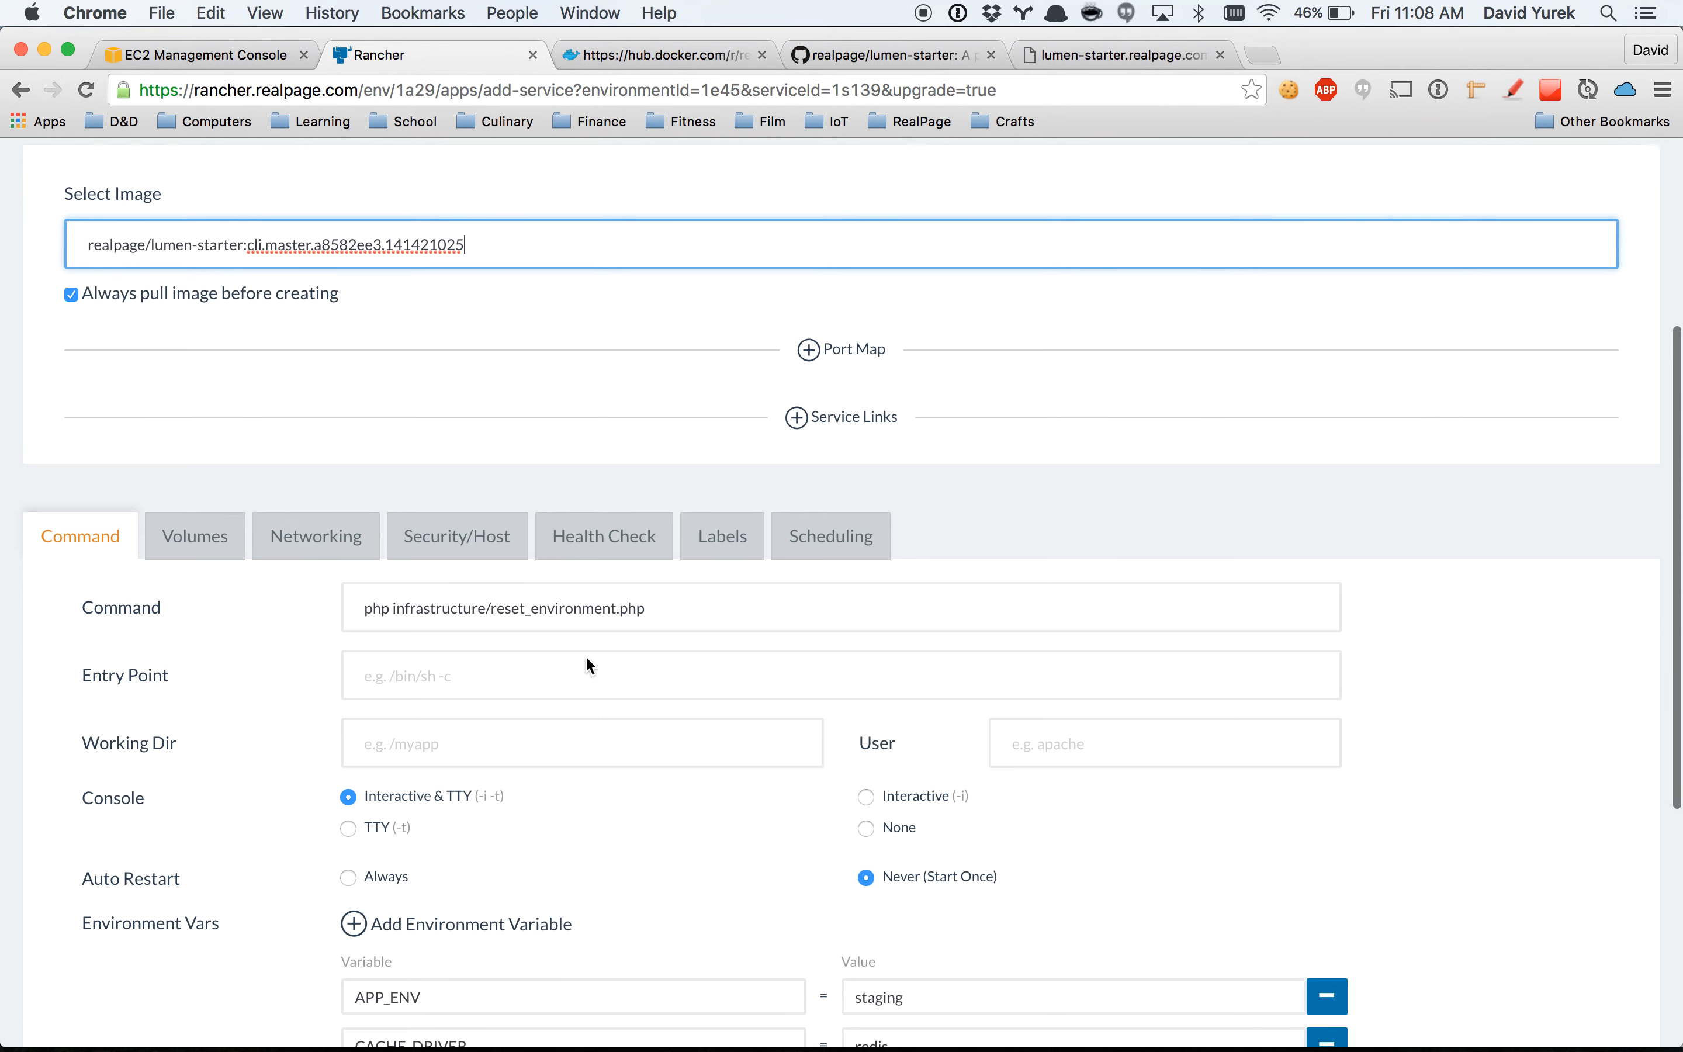
pyautogui.scroll(-5, 585, 655)
pyautogui.scroll(-4, 572, 427)
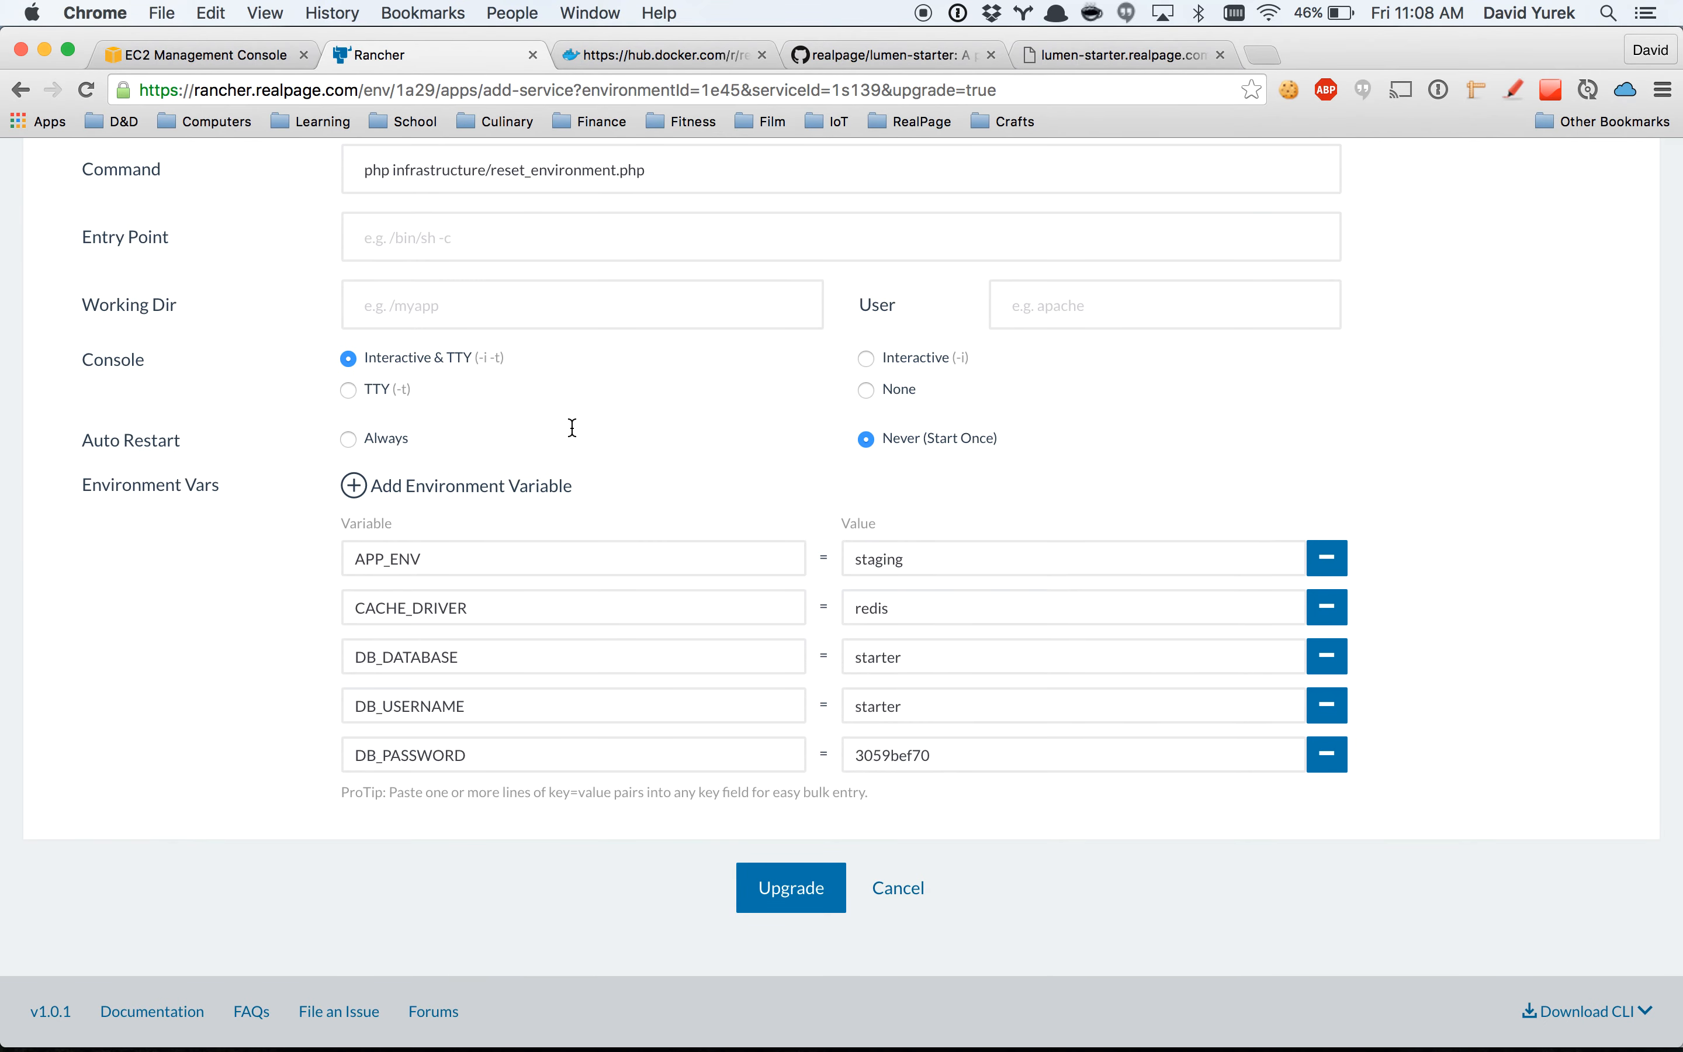
pyautogui.click(791, 883)
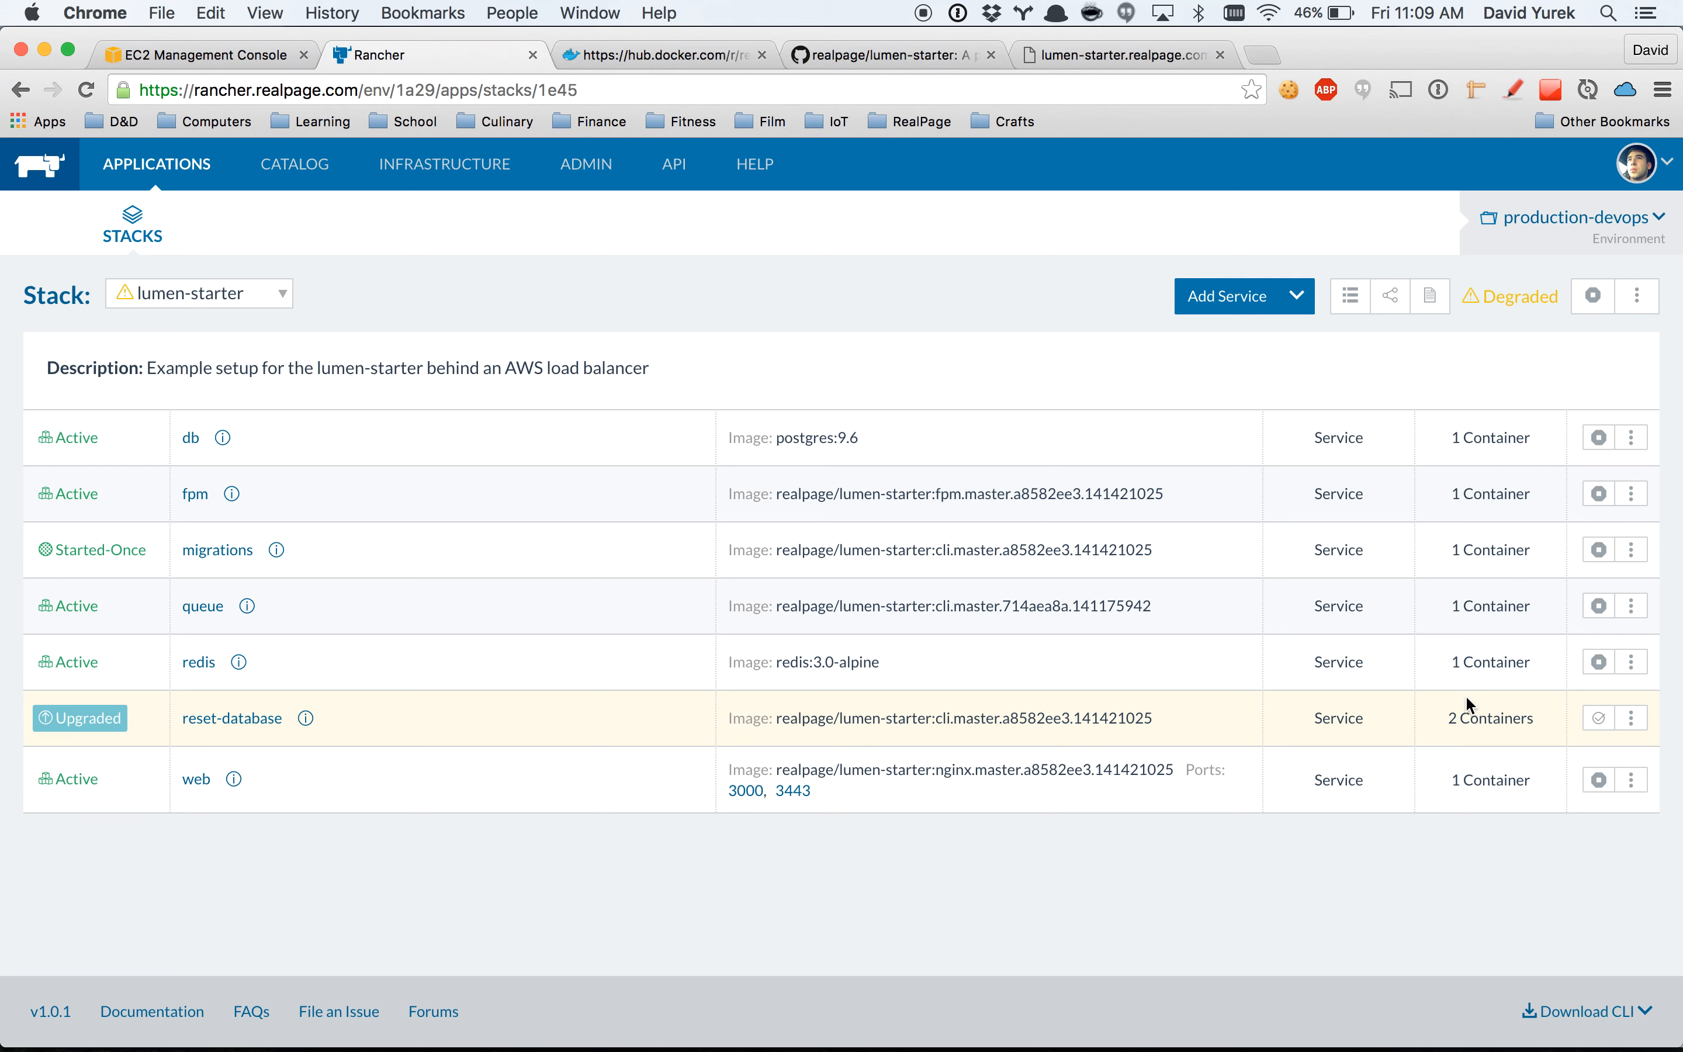
pyautogui.click(1598, 718)
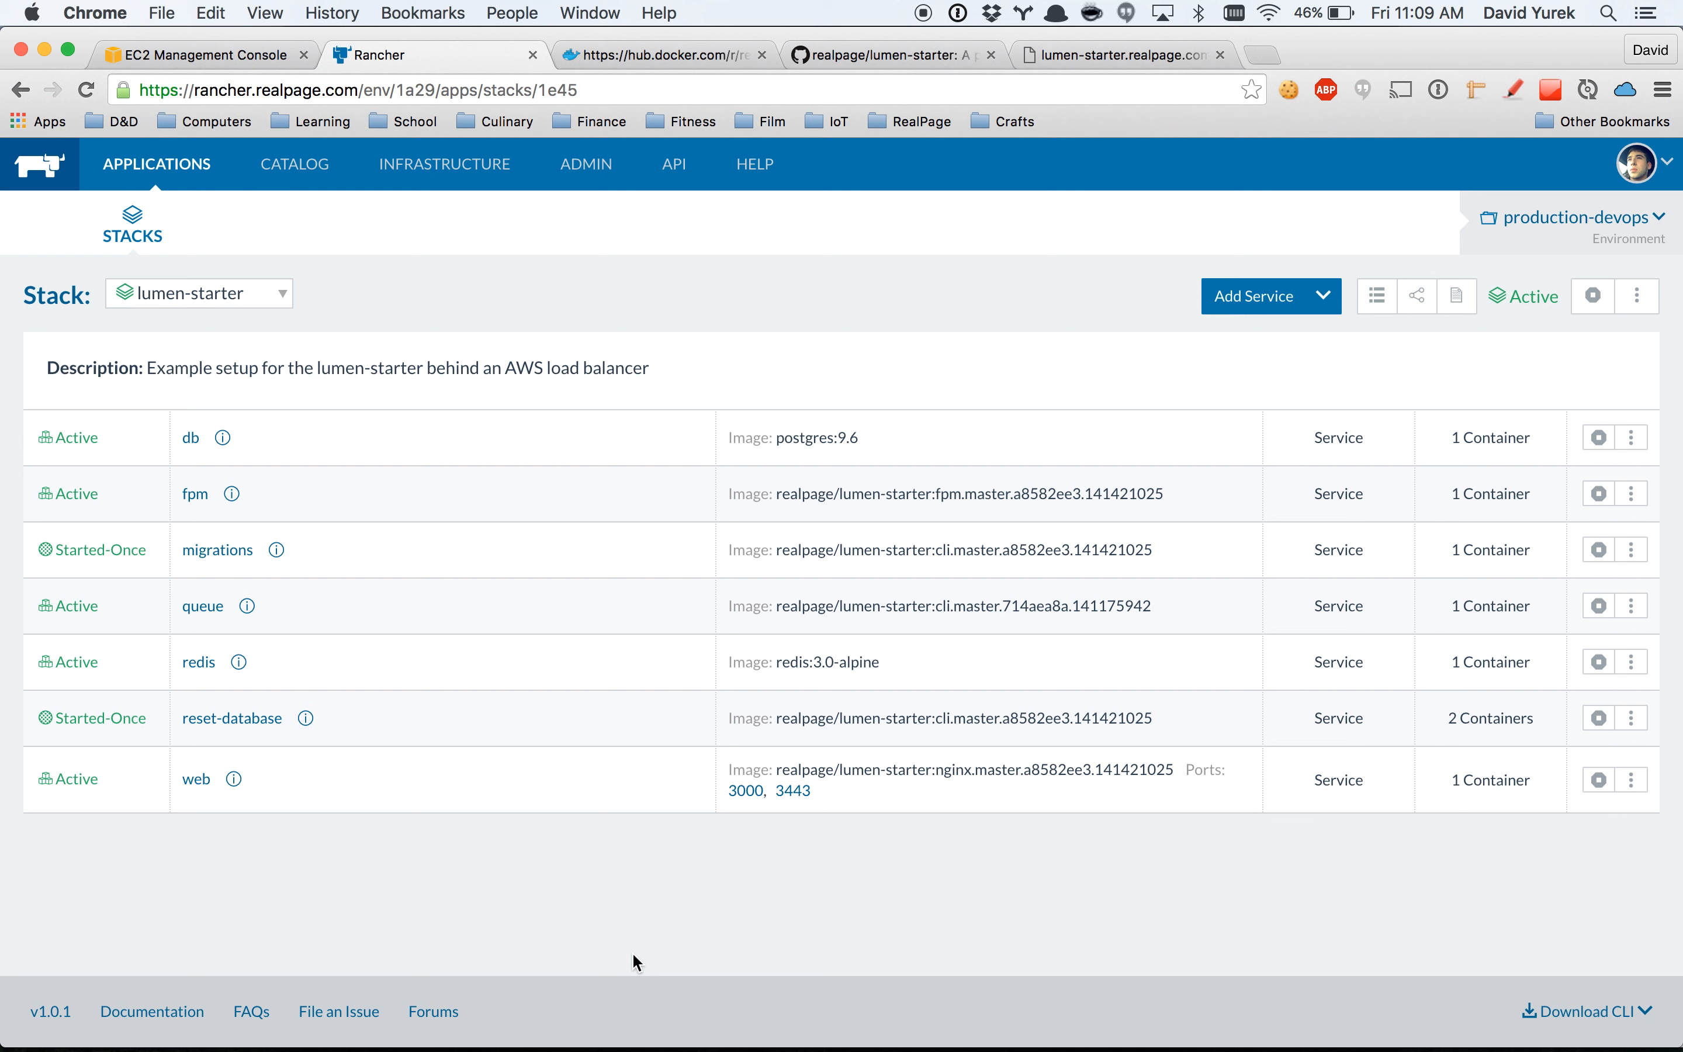
# Open the reset-database service and start its Started-Once container again.
pyautogui.click(233, 720)
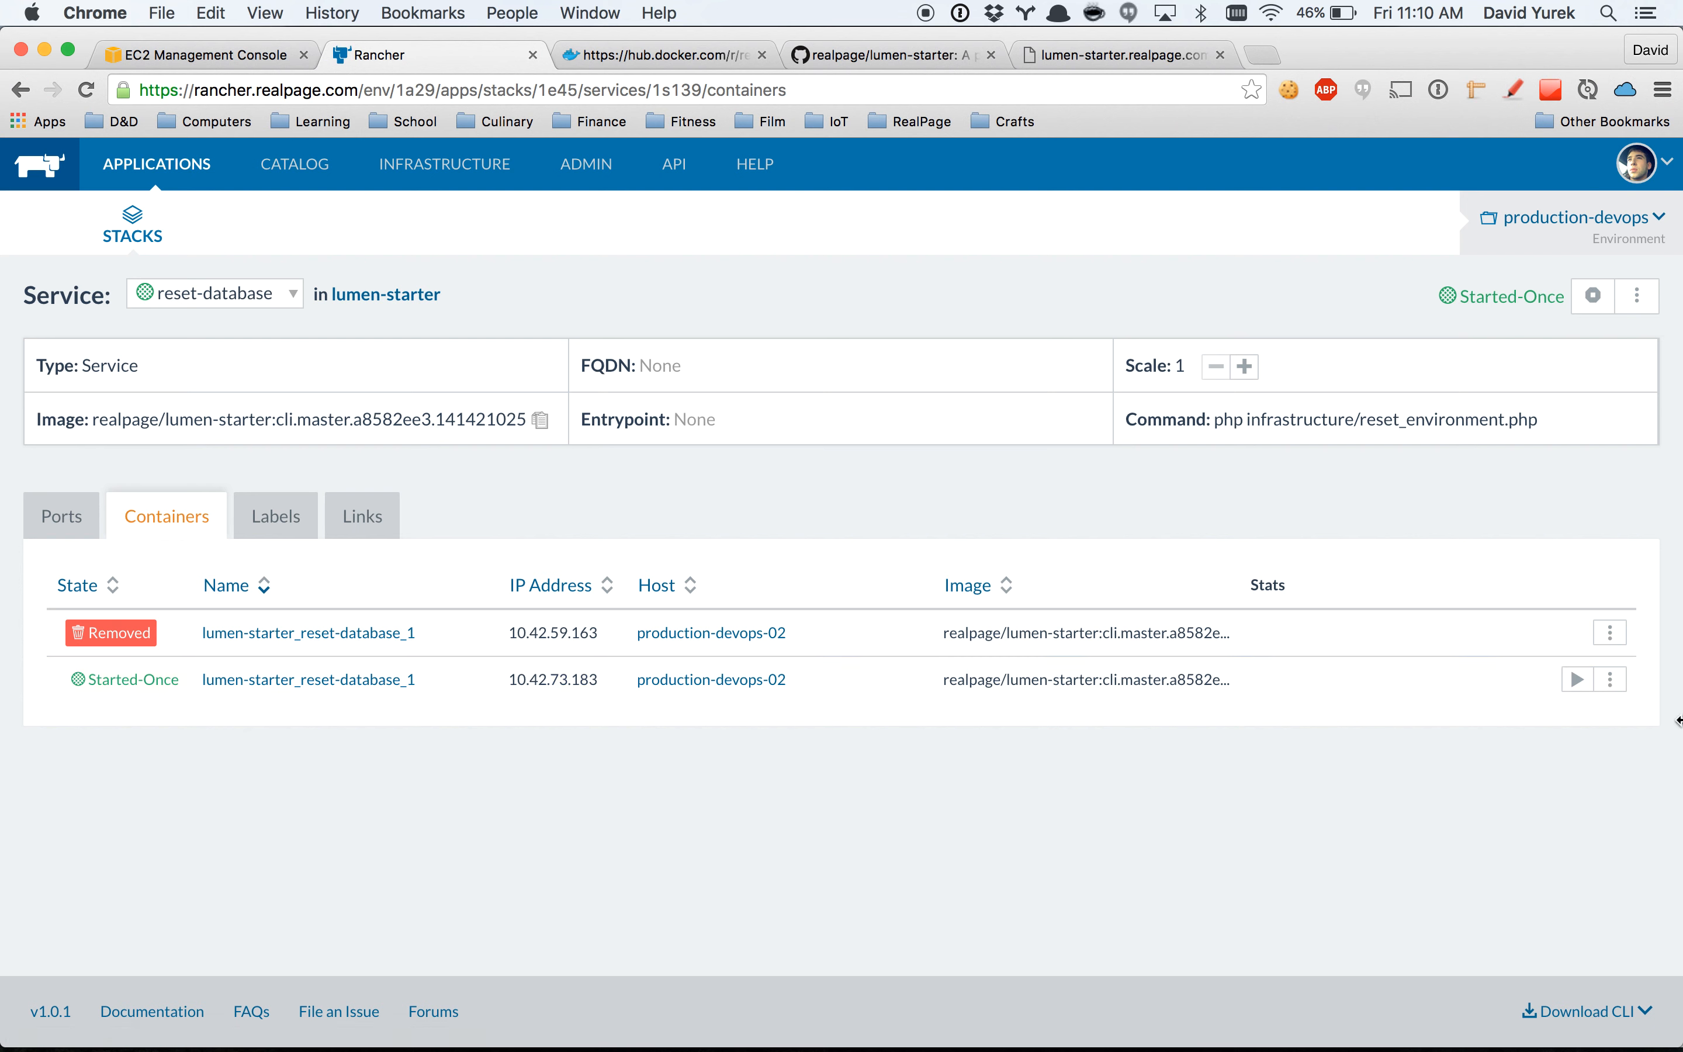
pyautogui.click(1614, 682)
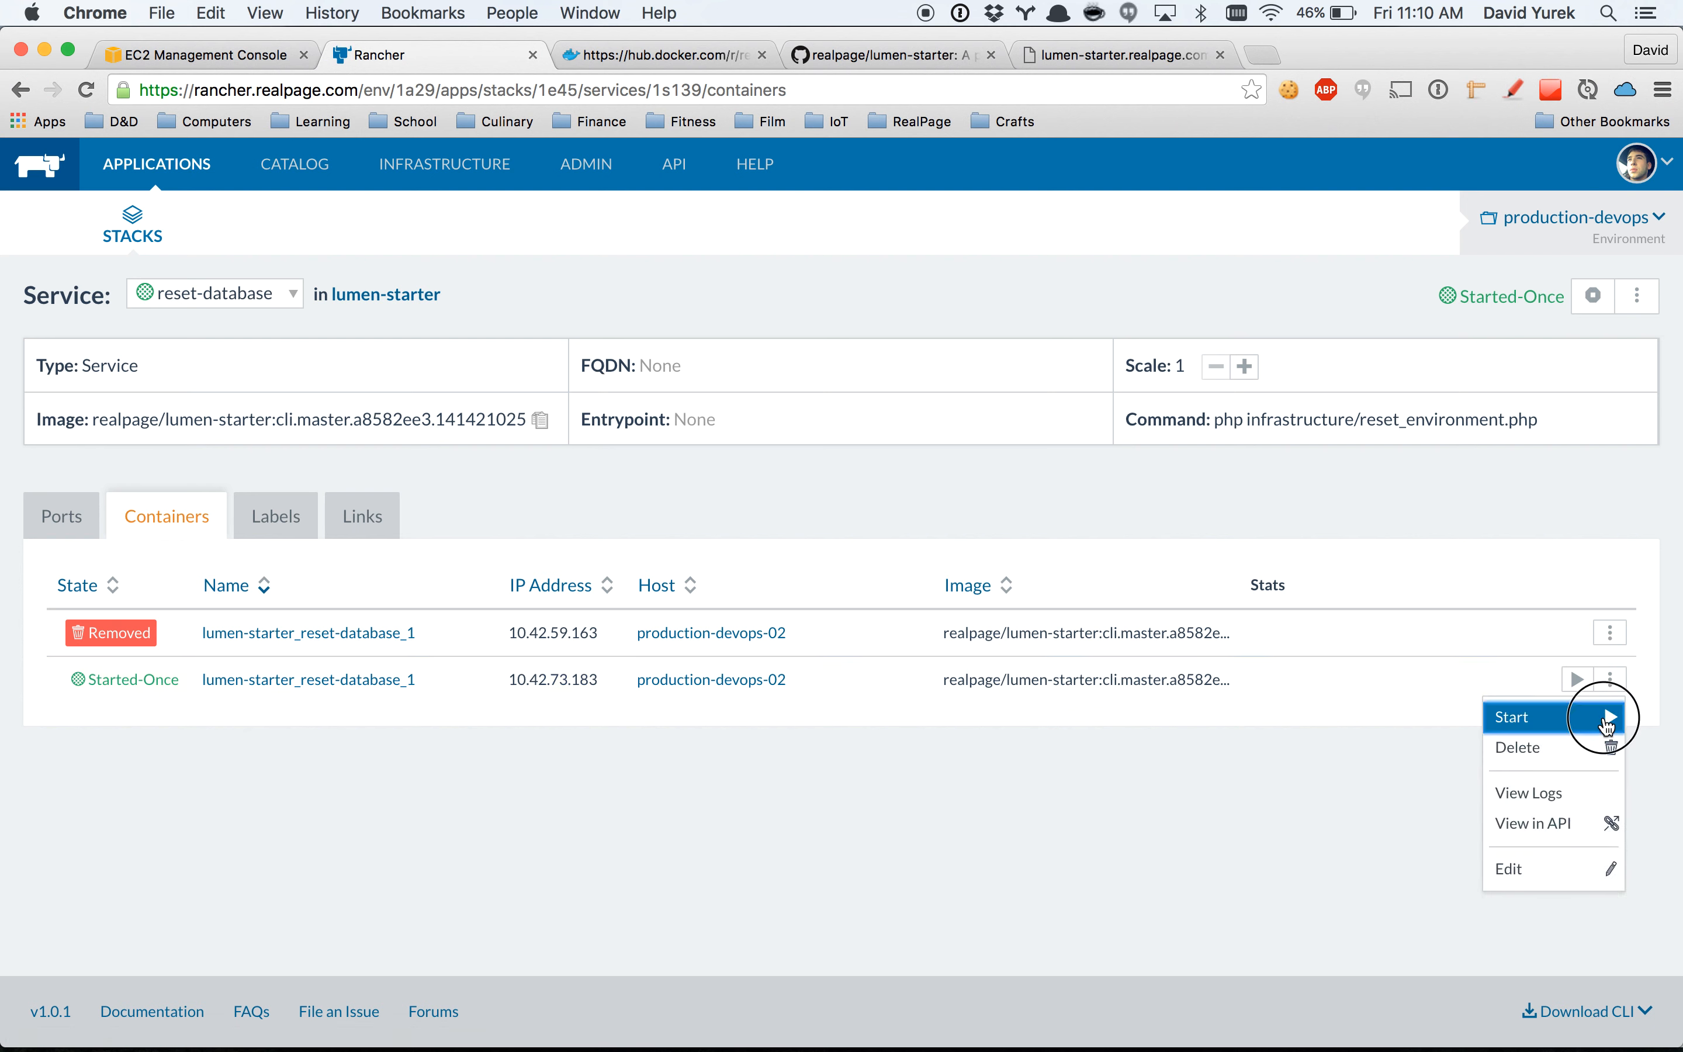
pyautogui.click(1605, 718)
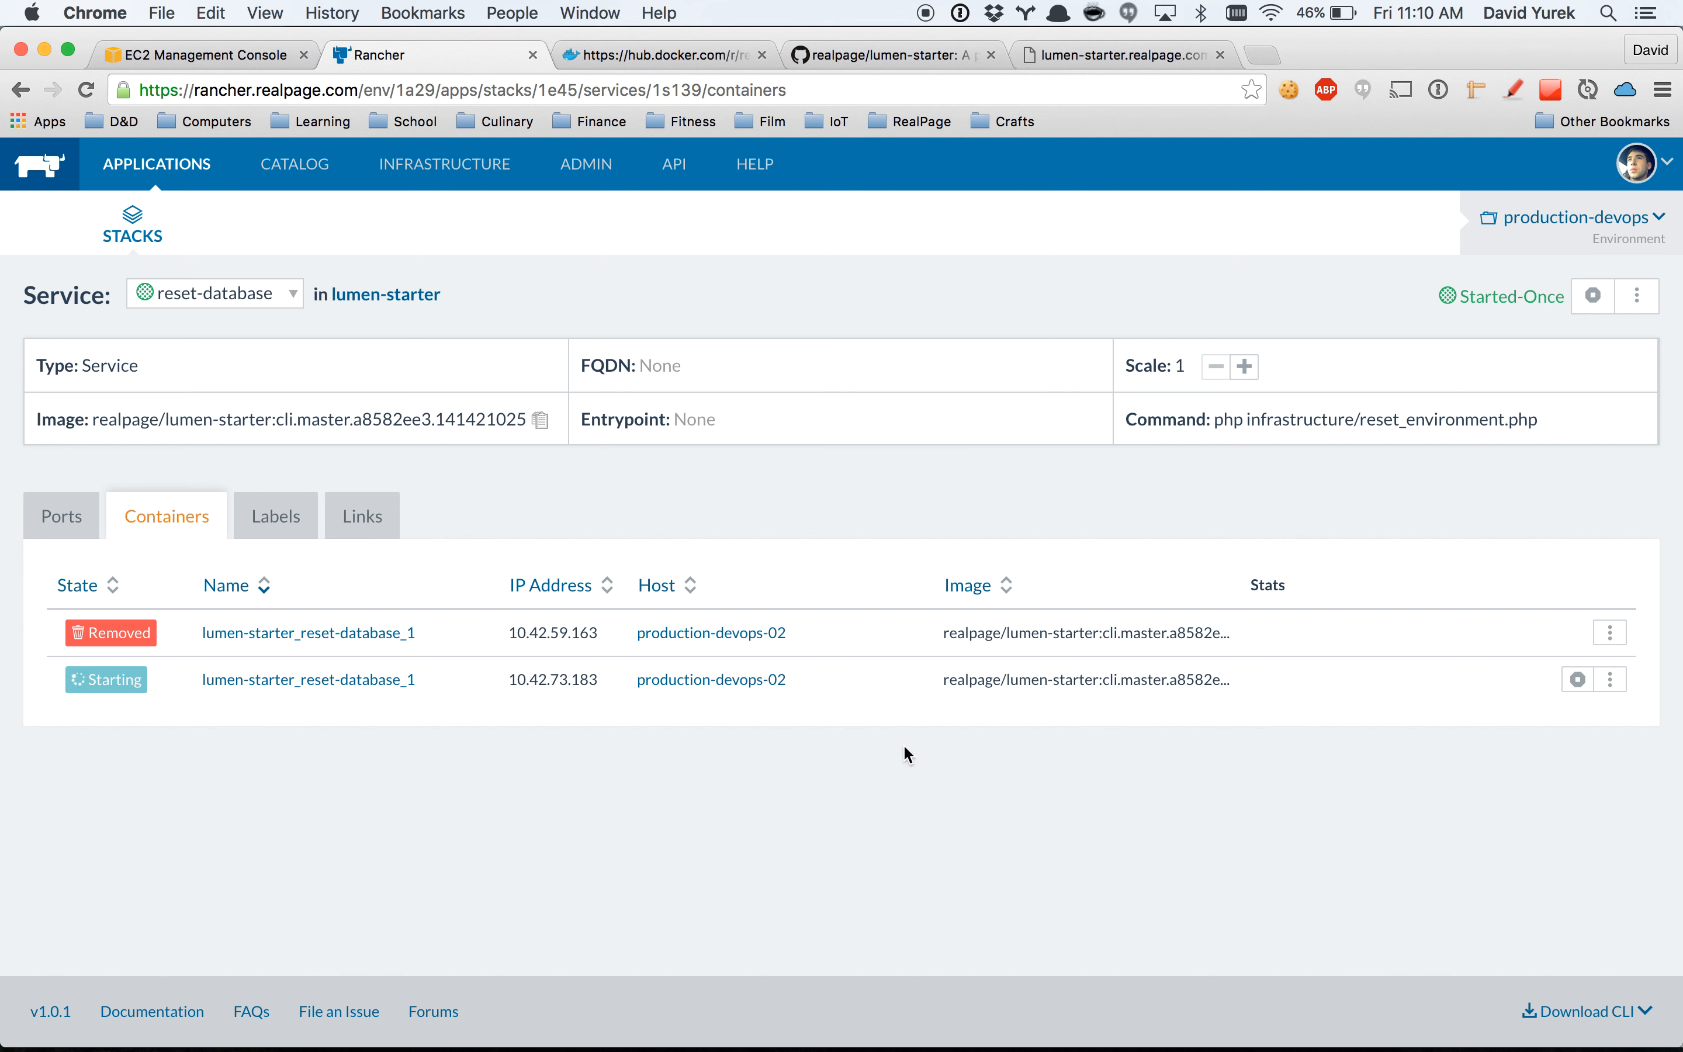